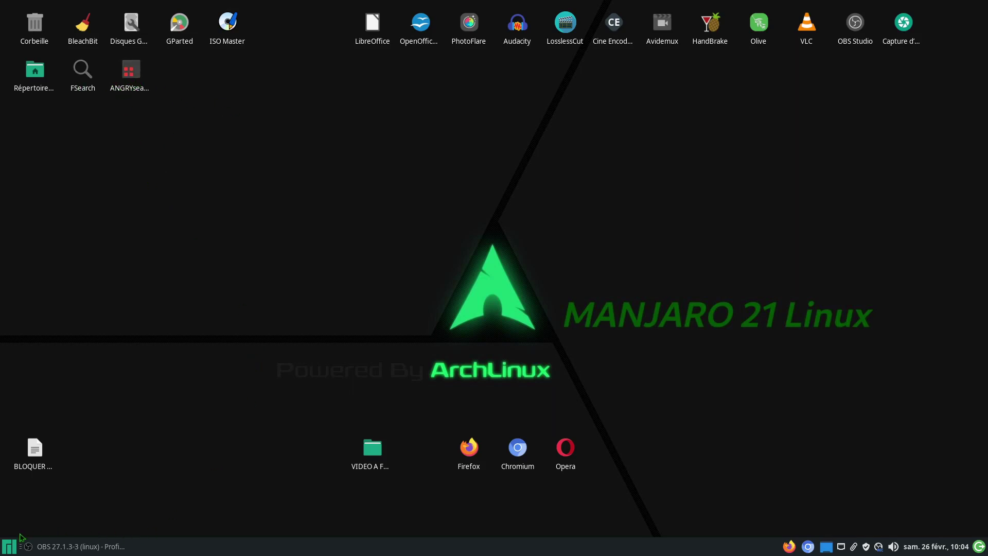
Step: Open the home folder, go to the root file system '/', and run Search from its background menu
double_click(35, 71)
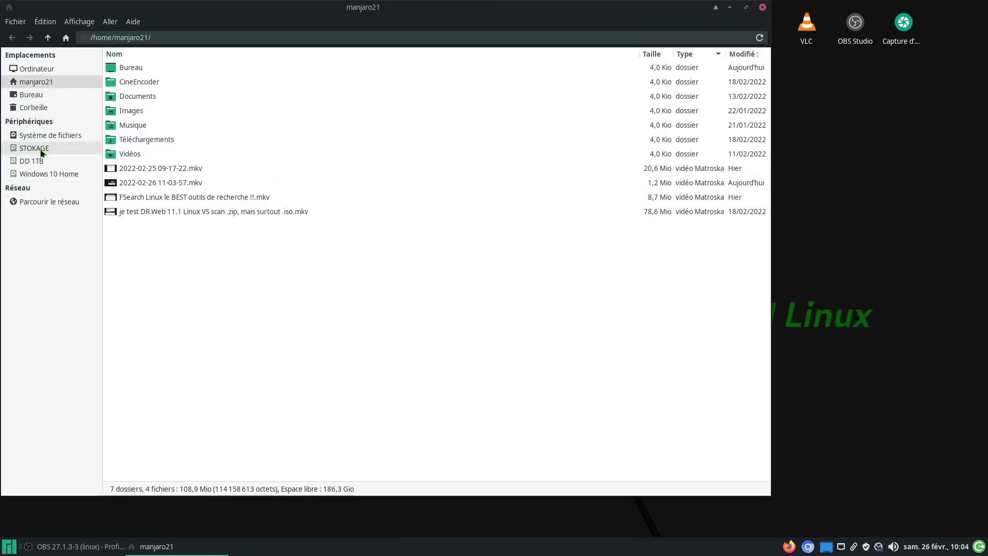
click(58, 136)
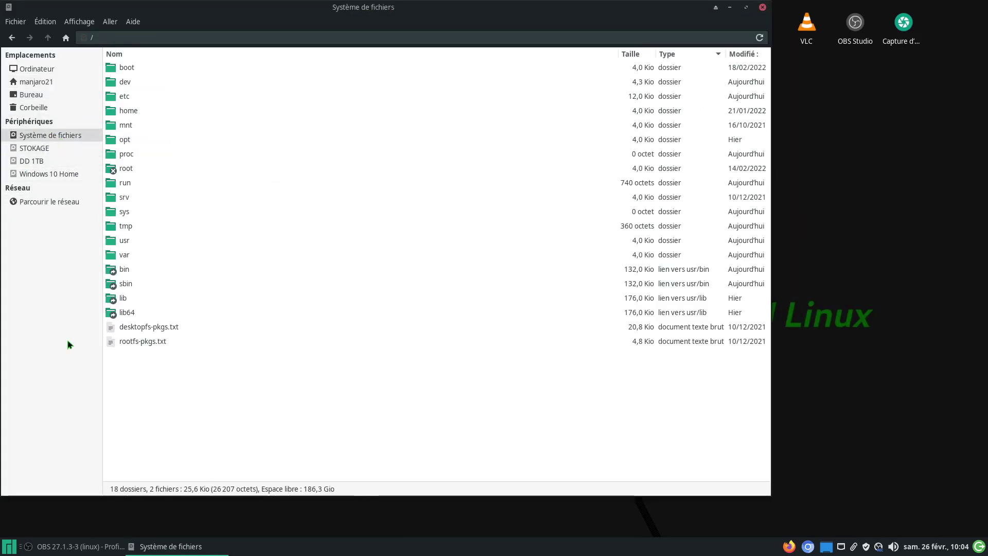
right_click(330, 415)
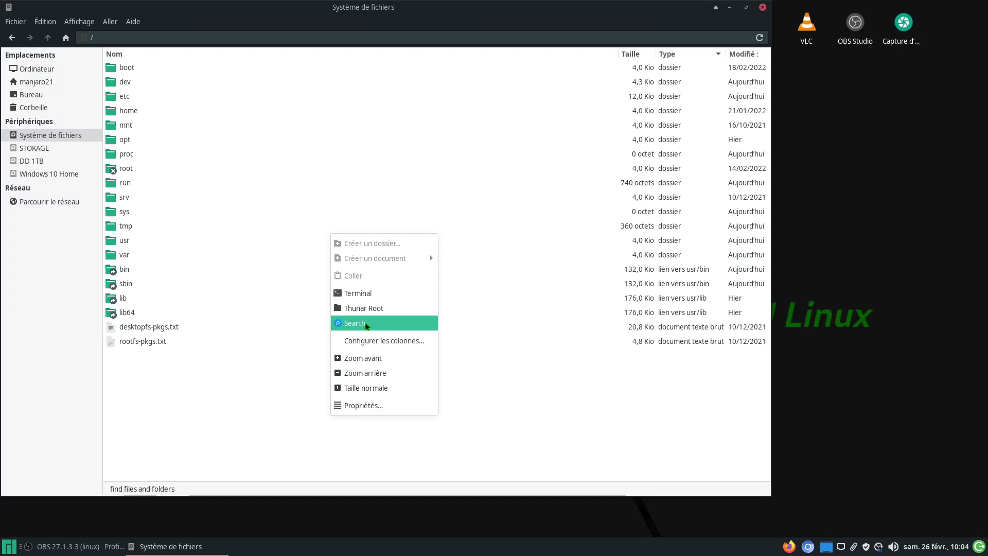
click(367, 324)
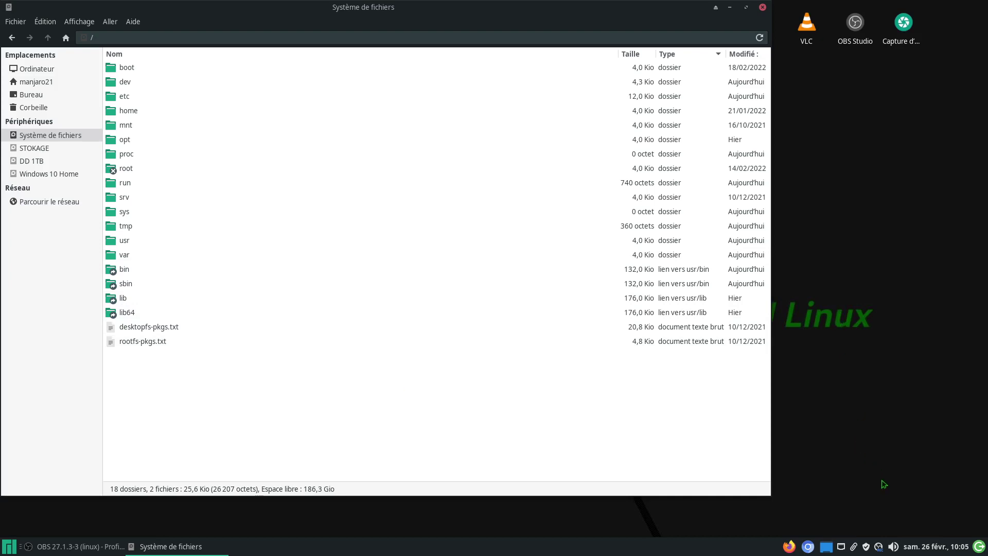
click(866, 547)
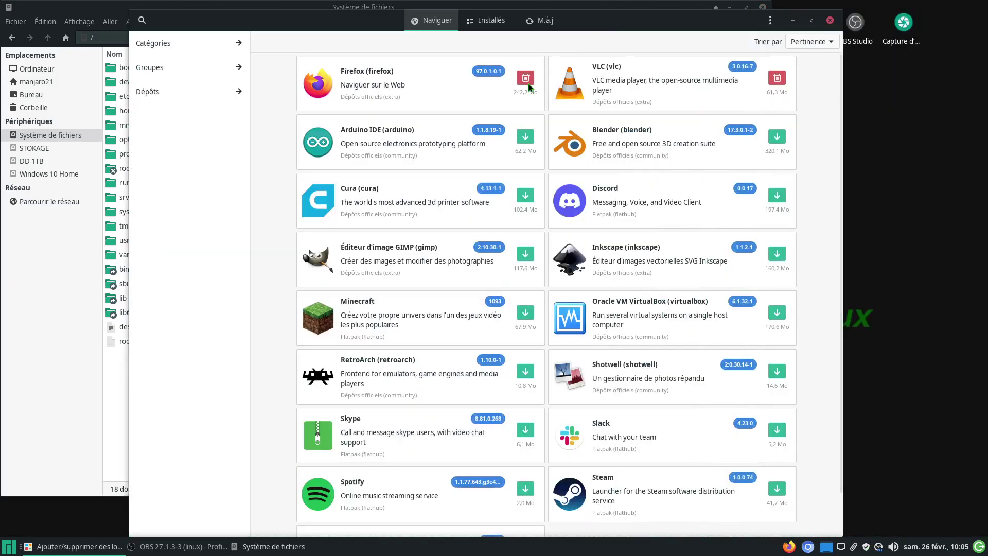
click(142, 20)
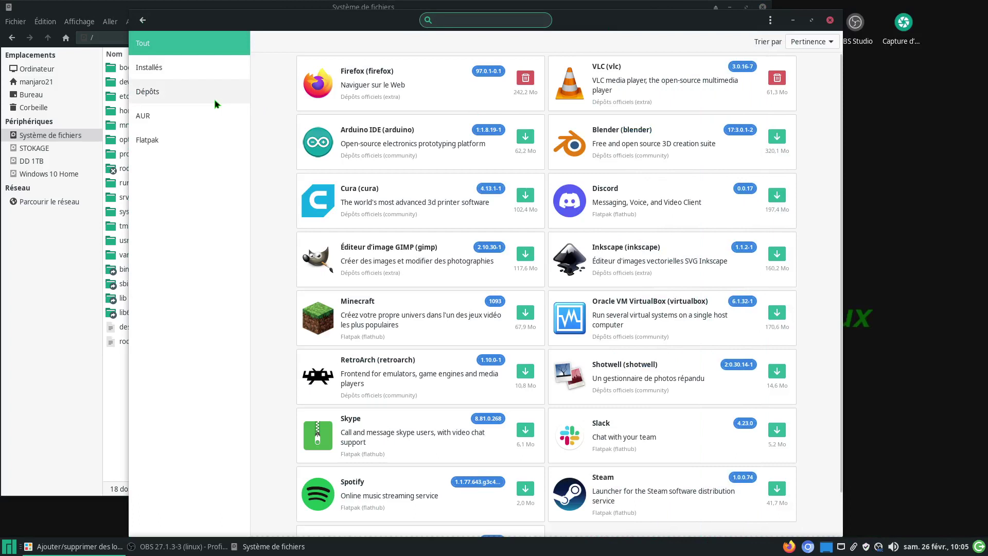
text(ca)
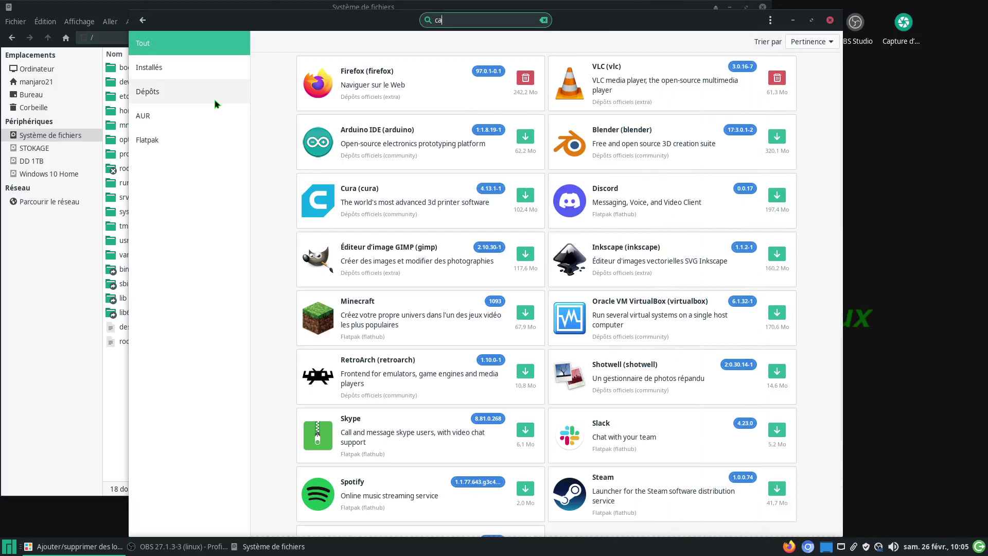
text(tfish)
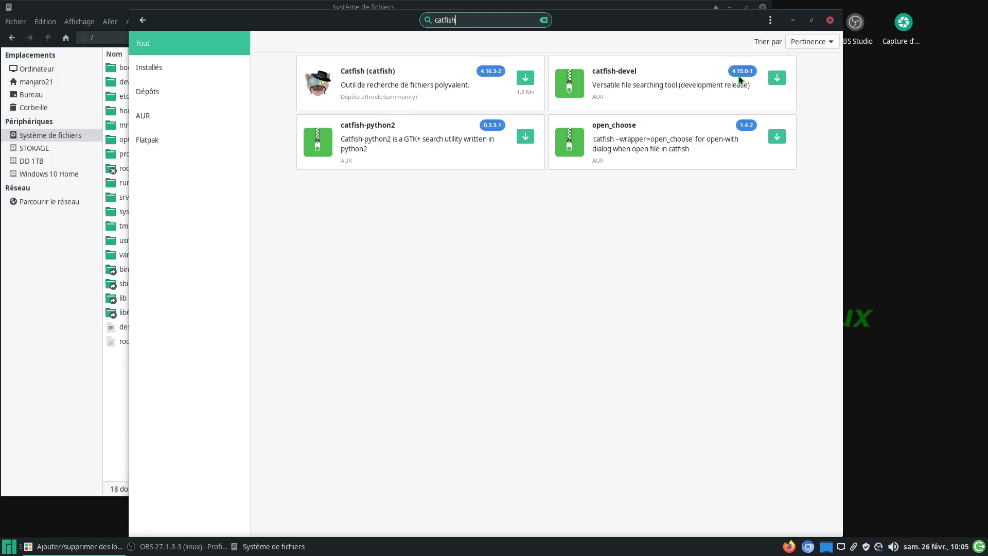
drag(704, 27, 707, 50)
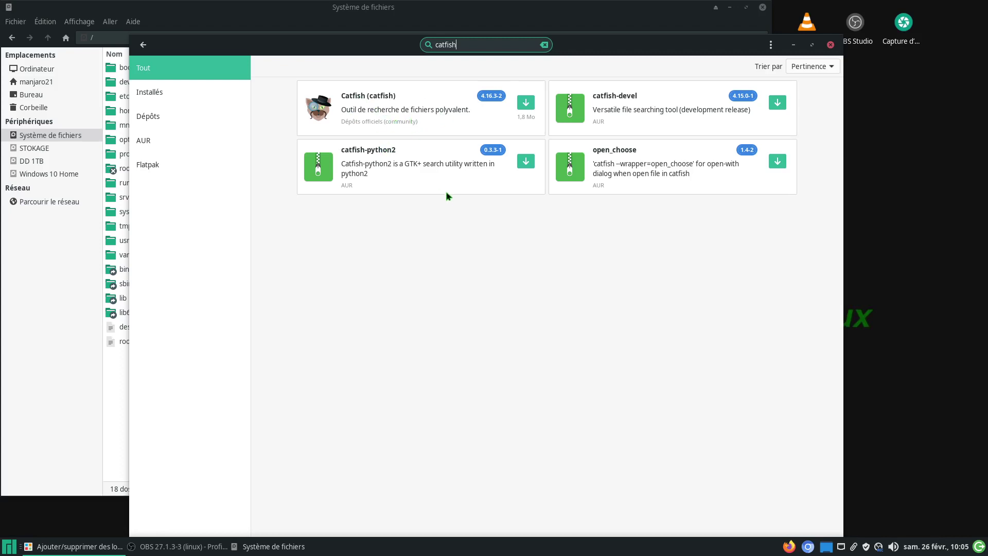
click(830, 44)
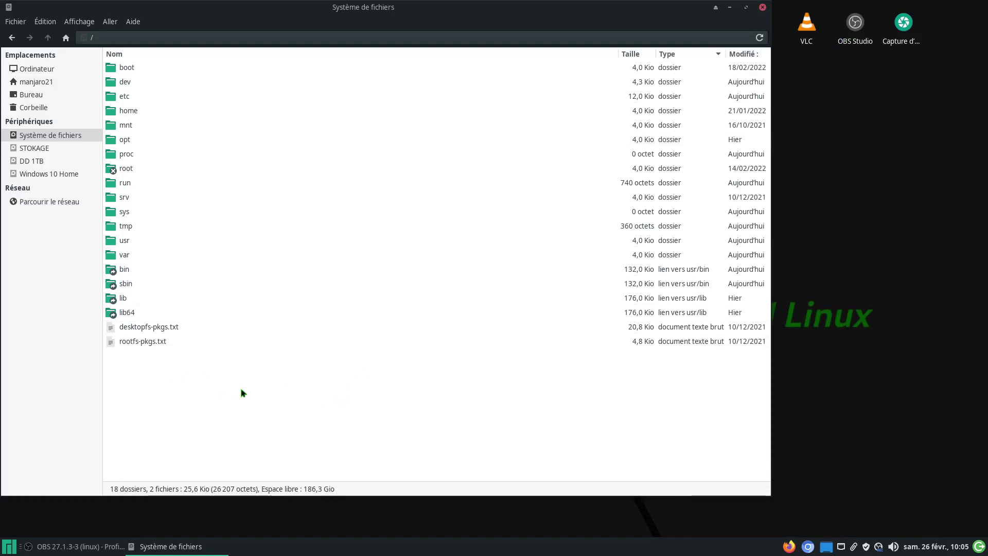
right_click(276, 392)
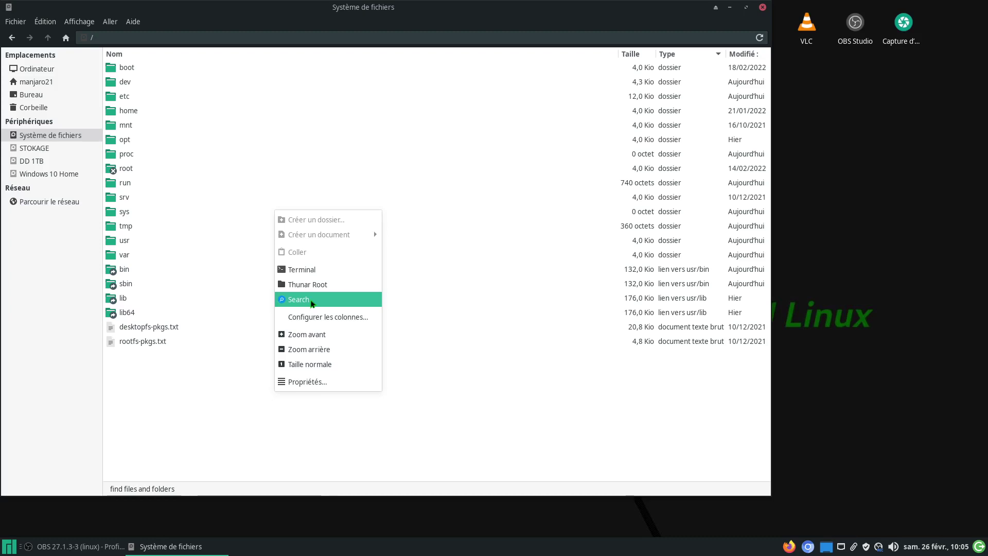
click(312, 302)
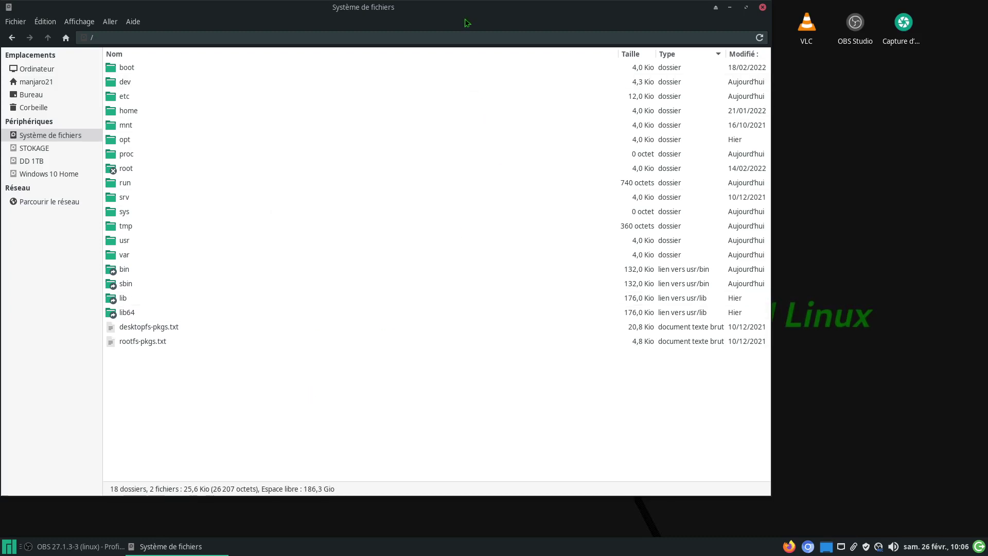
drag(468, 16, 566, 16)
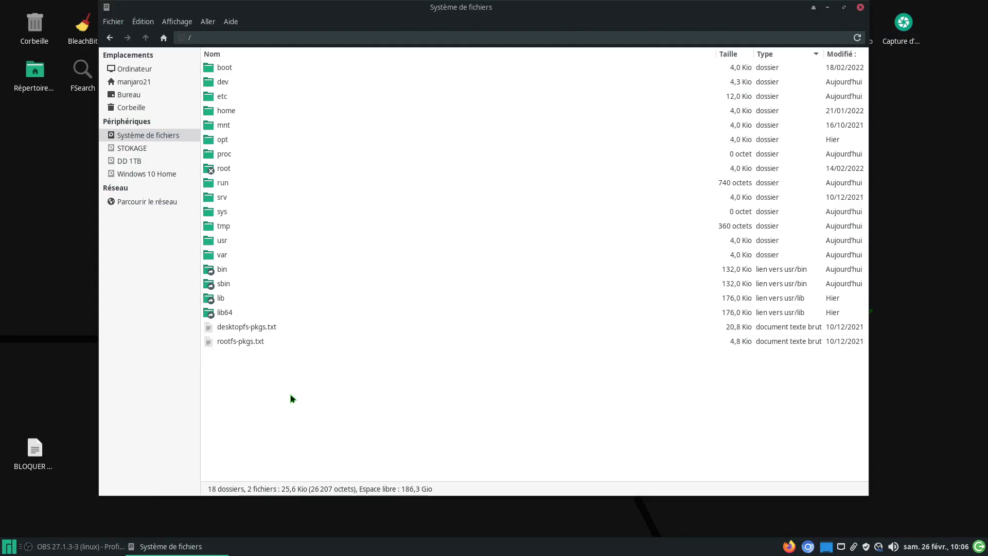
right_click(319, 395)
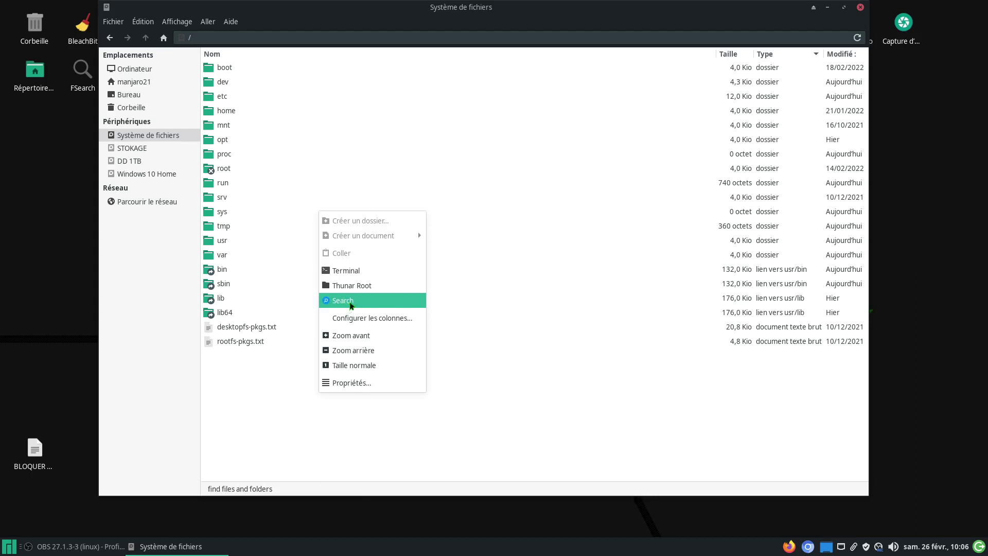
click(350, 303)
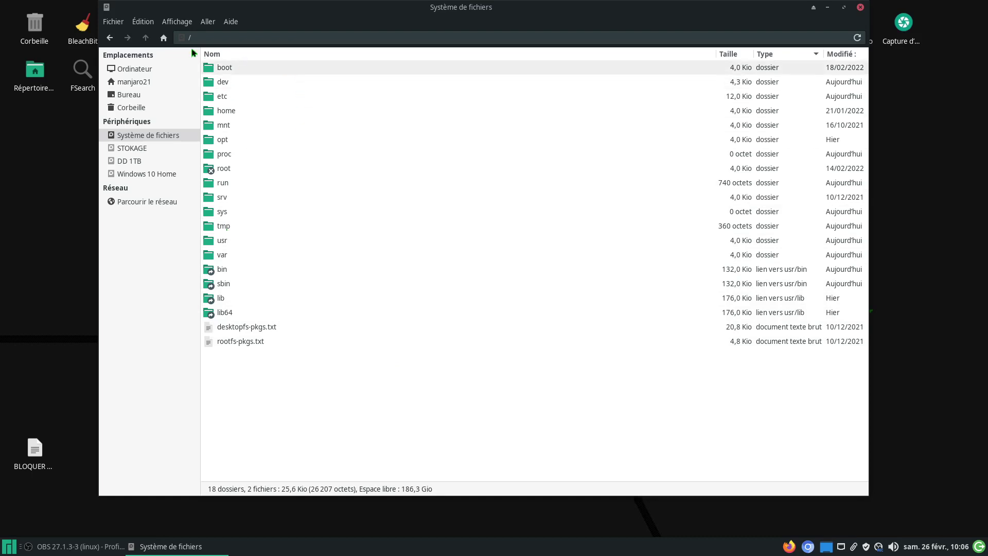
Step: Open the custom actions configuration from the Édition menu
click(118, 26)
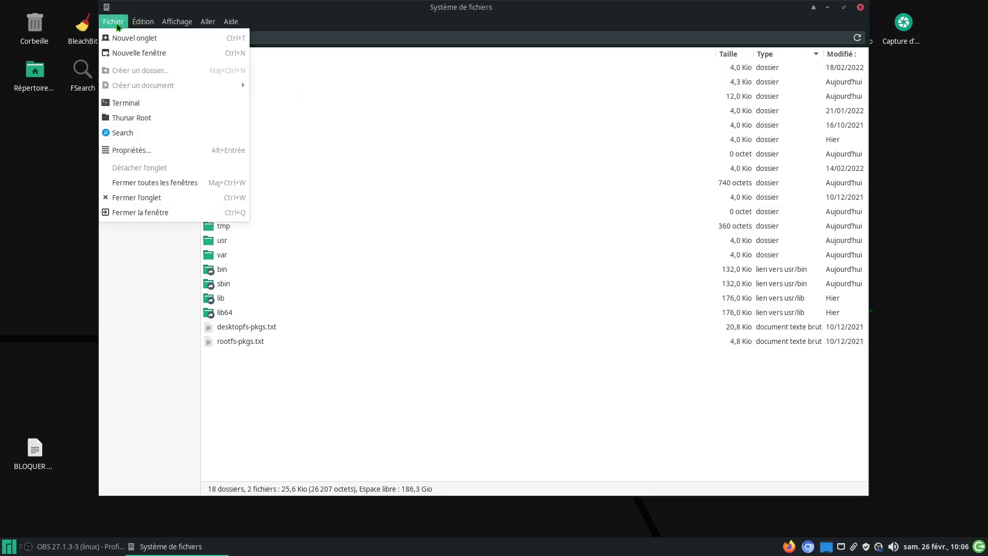
mouse_move(153, 27)
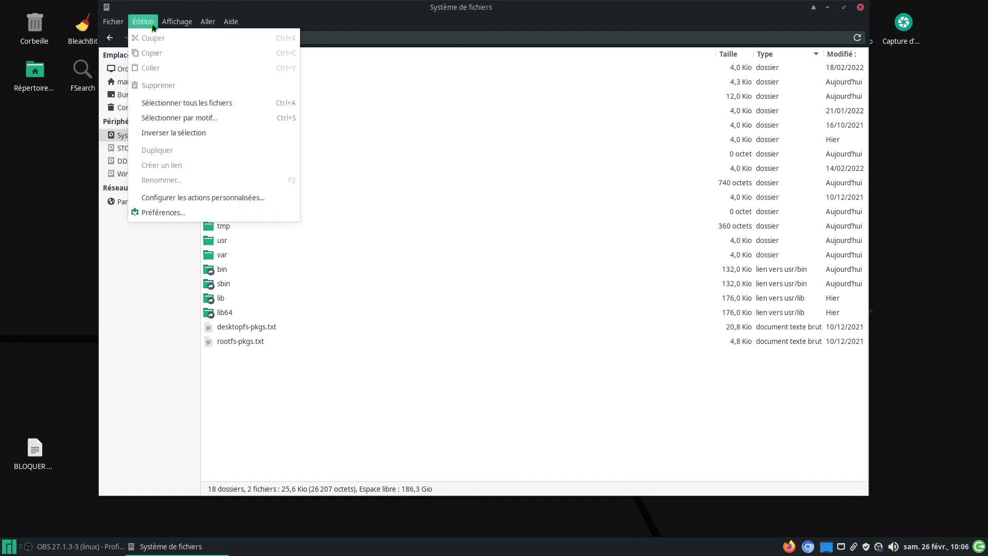
click(181, 198)
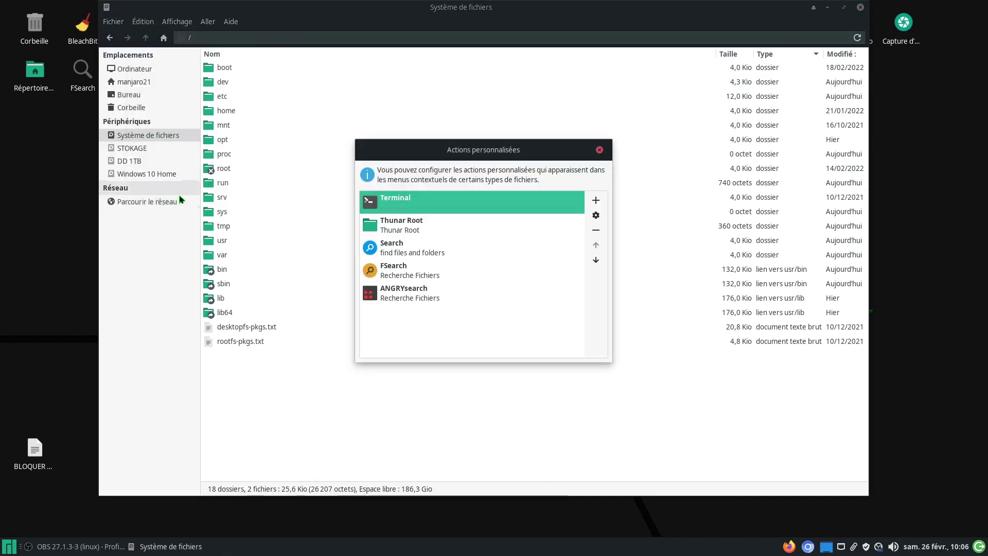
Step: Review the Search action's settings in an enlarged editor, then cancel without changes
click(400, 254)
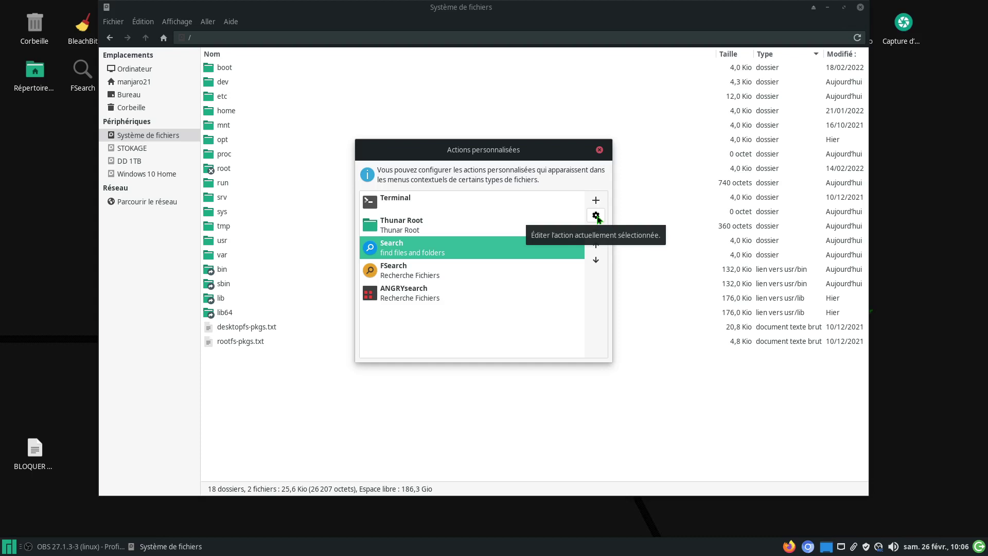
click(596, 216)
drag(491, 139, 564, 110)
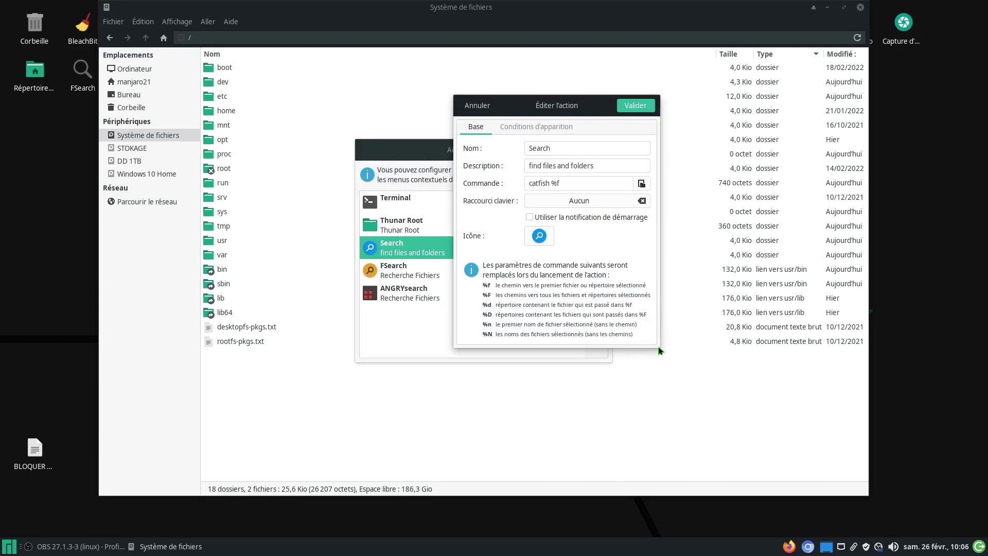
drag(660, 348, 726, 395)
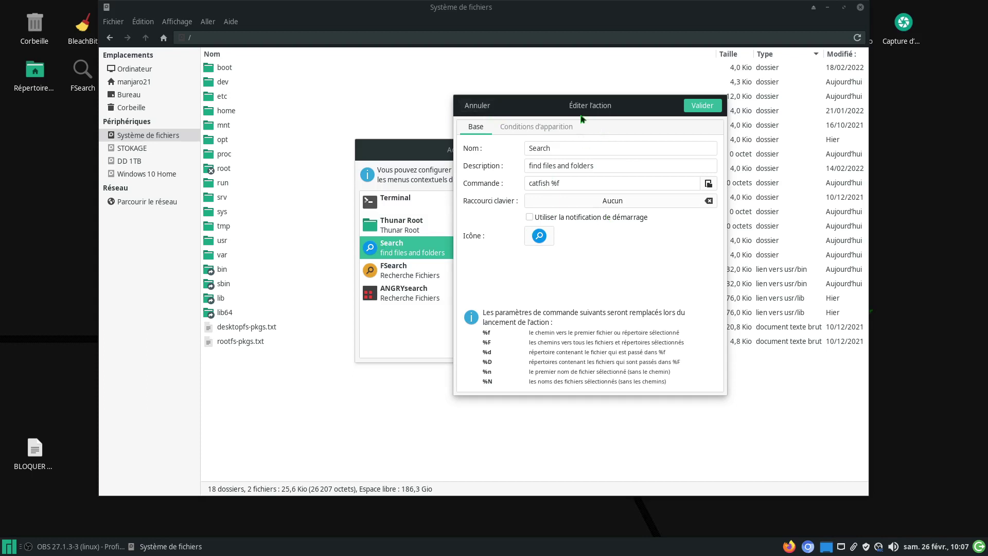
click(483, 108)
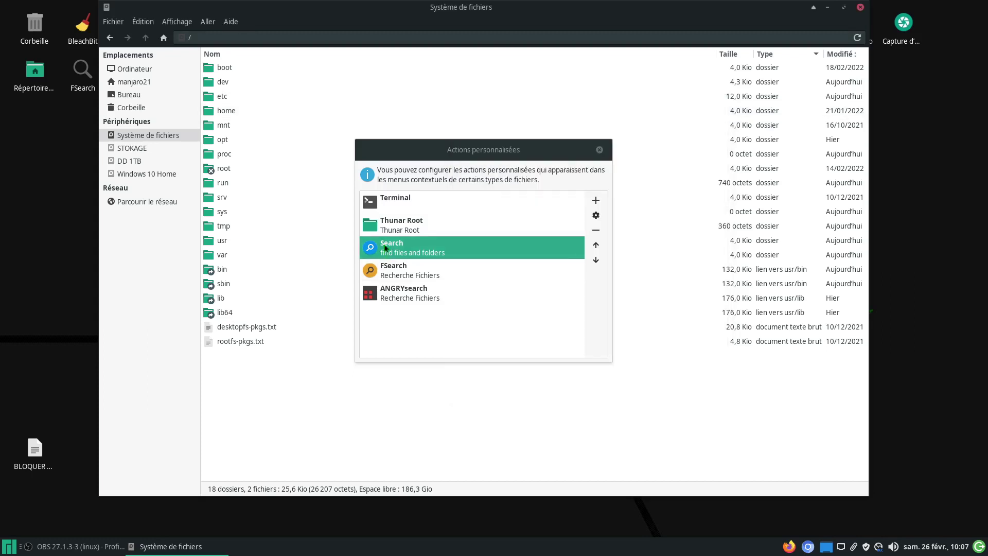
click(393, 270)
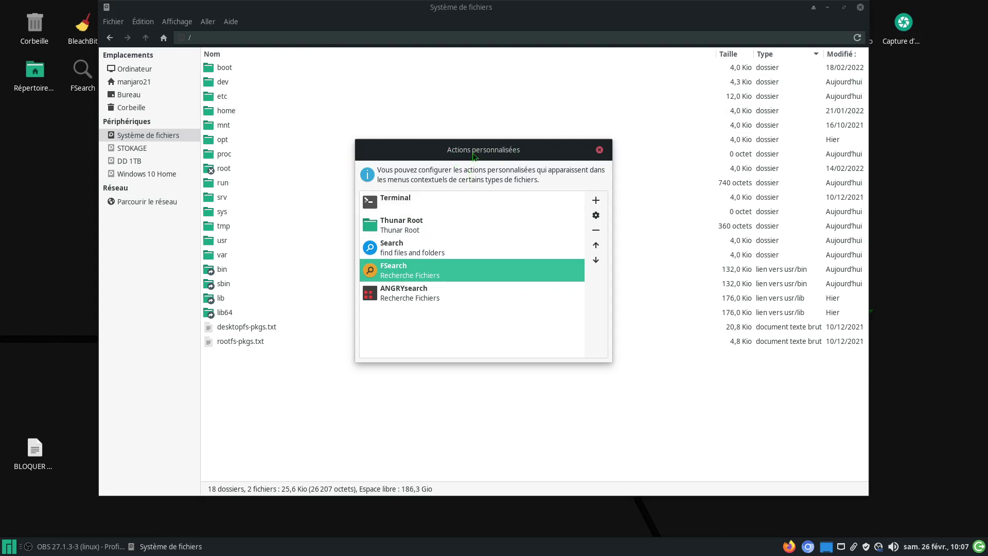
right_click(304, 425)
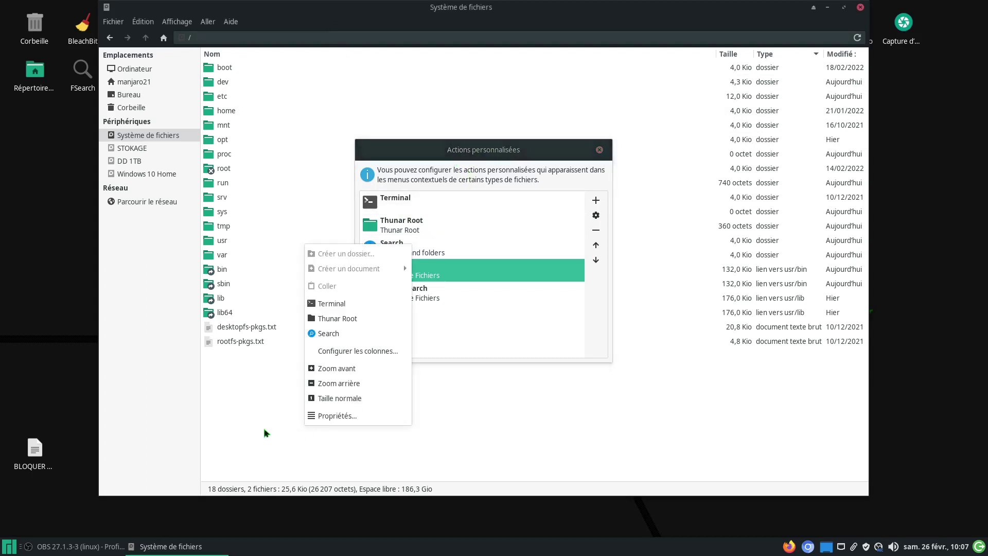
click(260, 429)
right_click(260, 429)
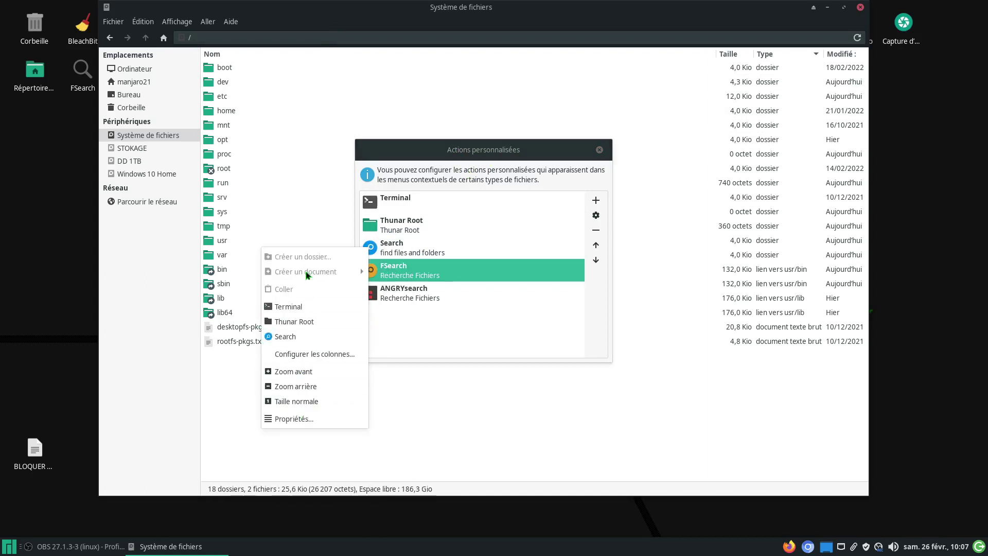
click(445, 408)
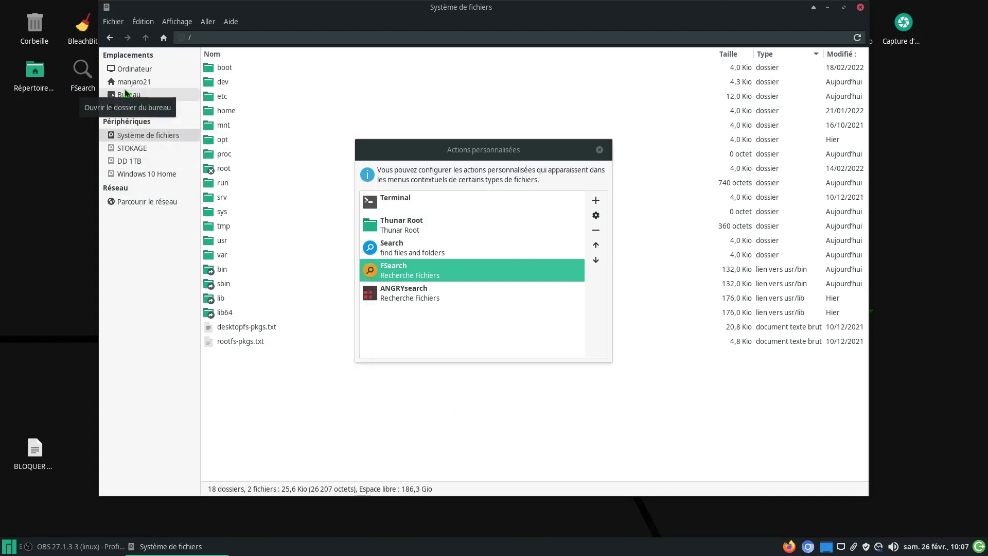
click(397, 293)
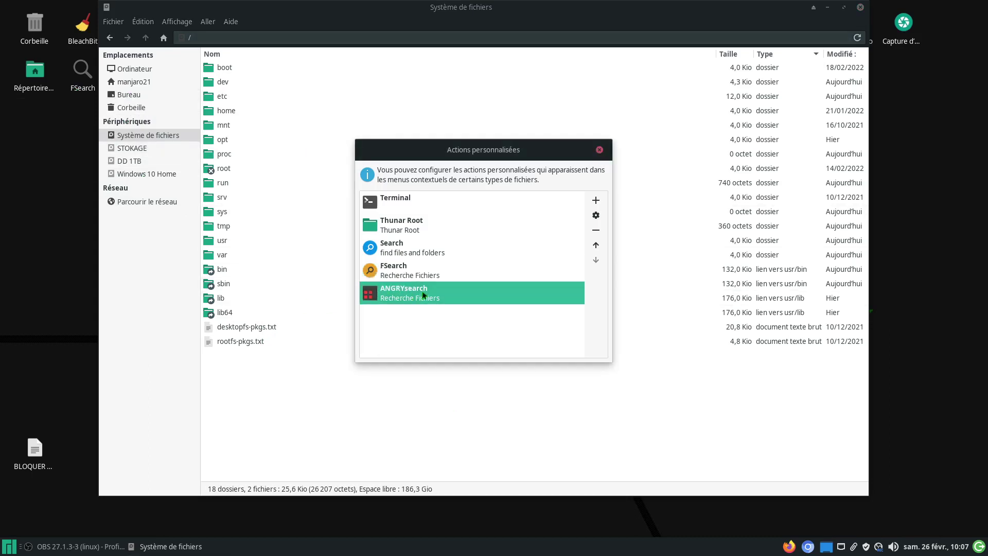
click(596, 217)
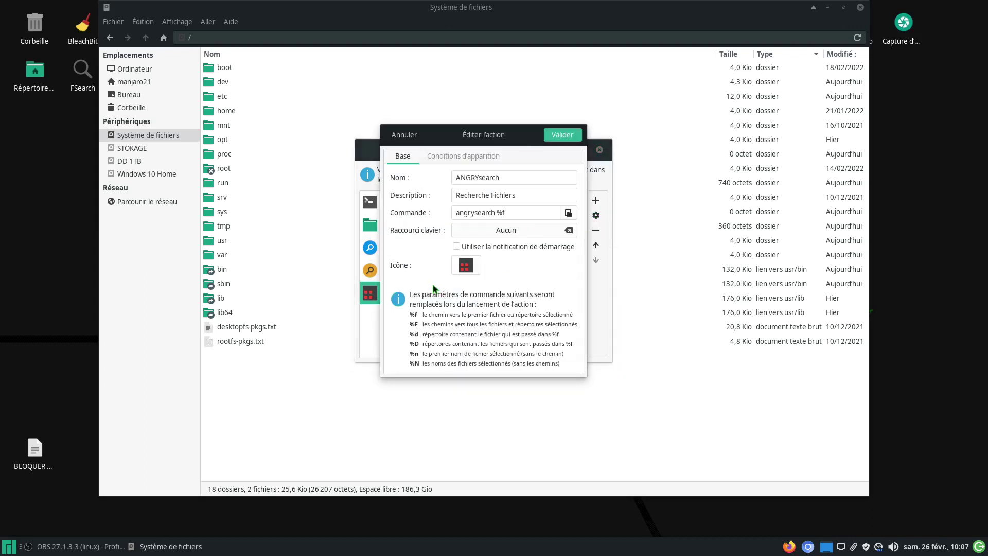
click(404, 135)
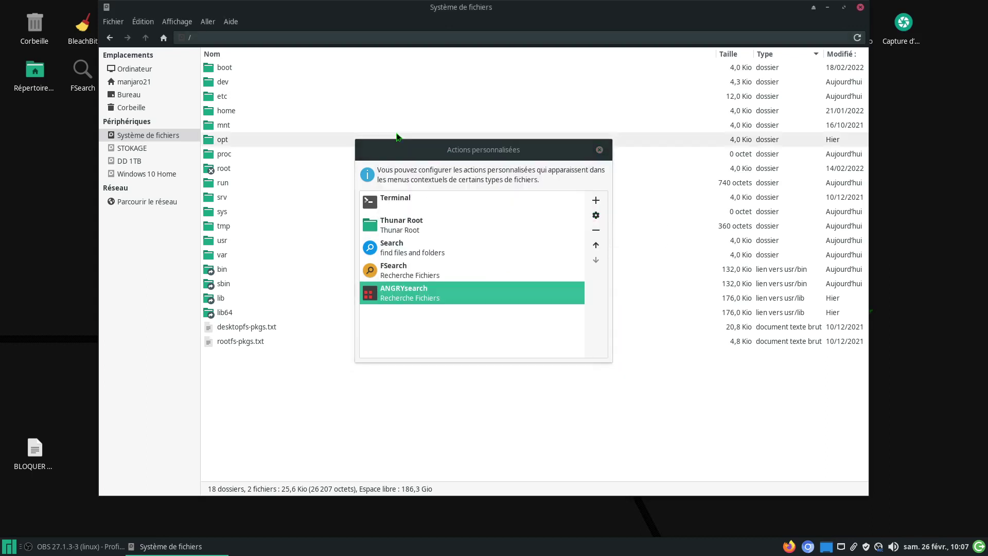
click(431, 256)
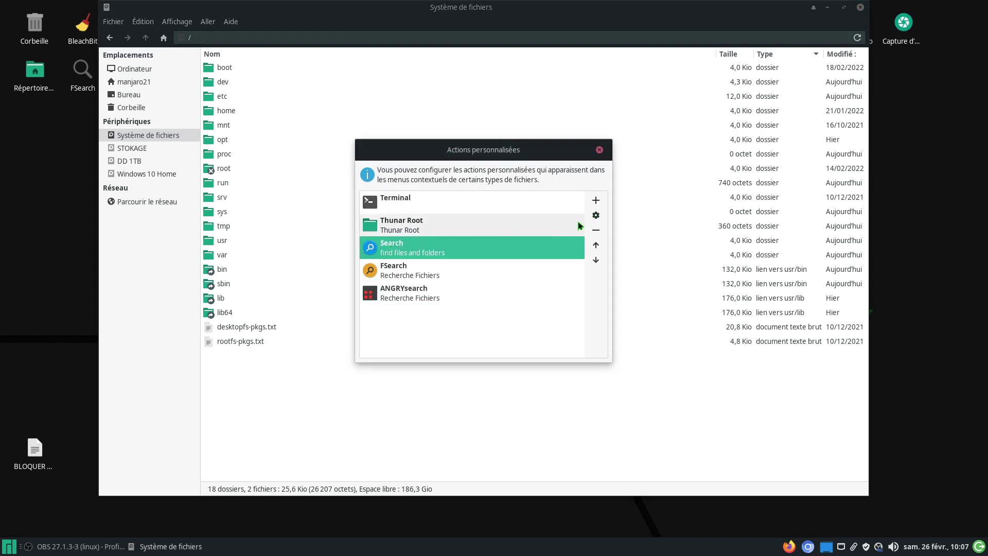
Step: Review the Search action's settings, command 'catfish %f', and cancel
click(596, 214)
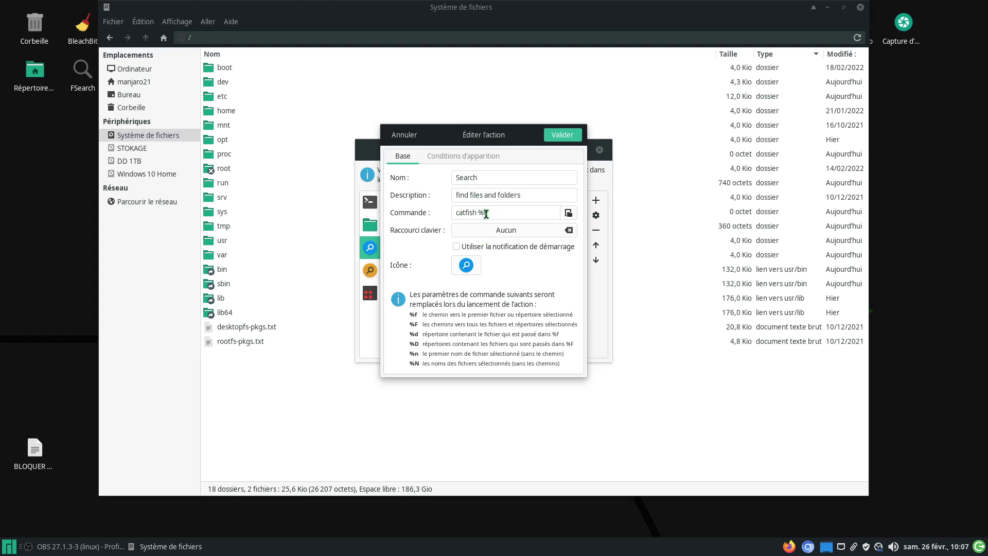
drag(437, 135, 522, 115)
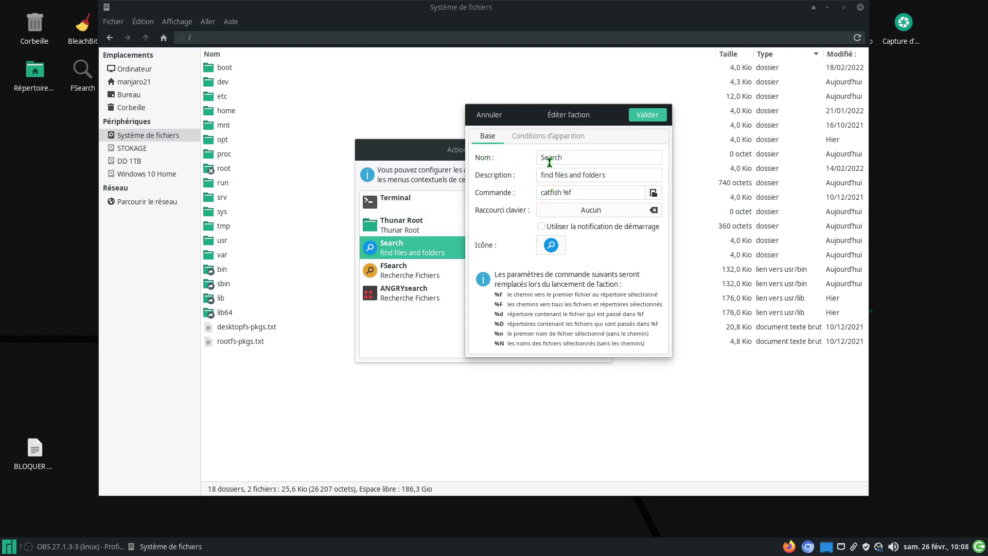
click(489, 114)
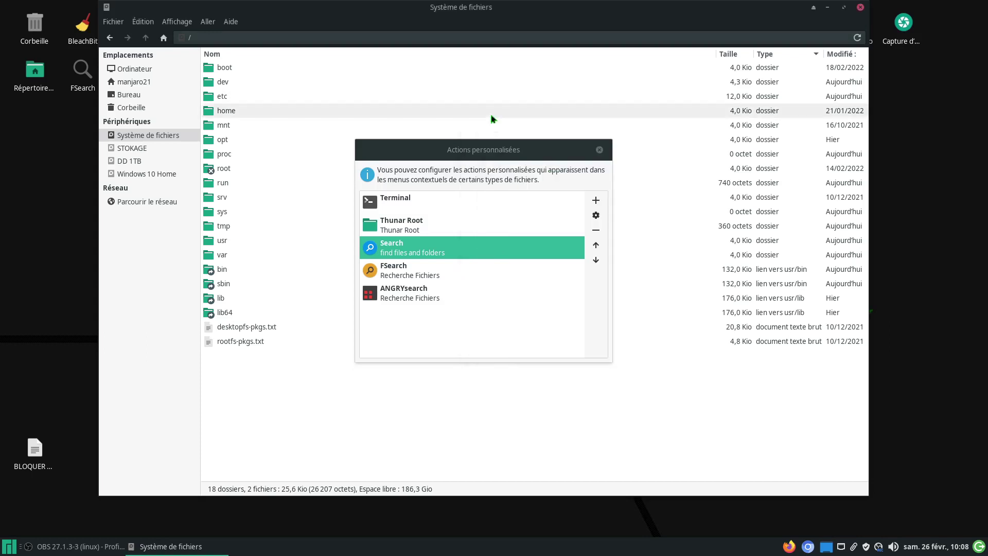
Step: Check the ANGRYsearch action's settings, then reopen the Search action's editor
click(407, 293)
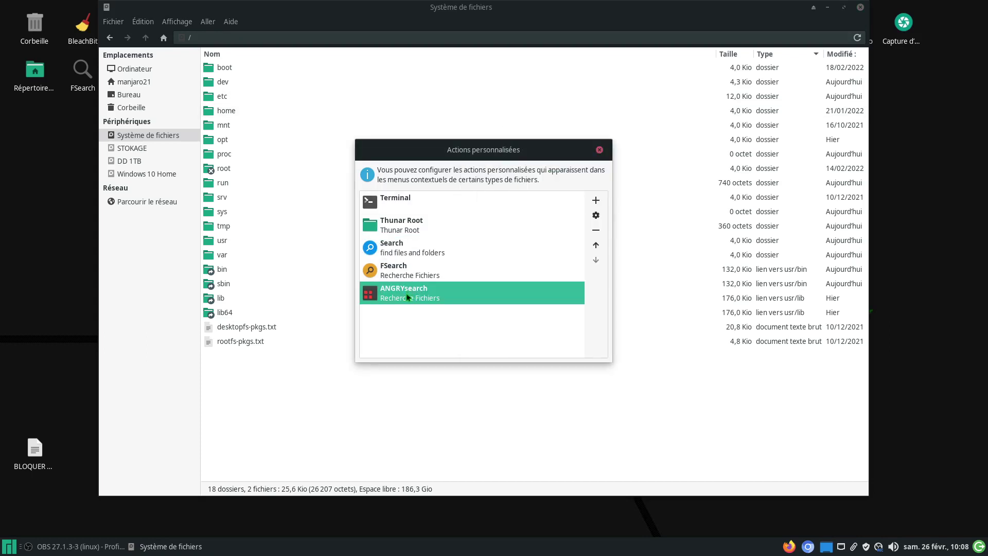
click(596, 215)
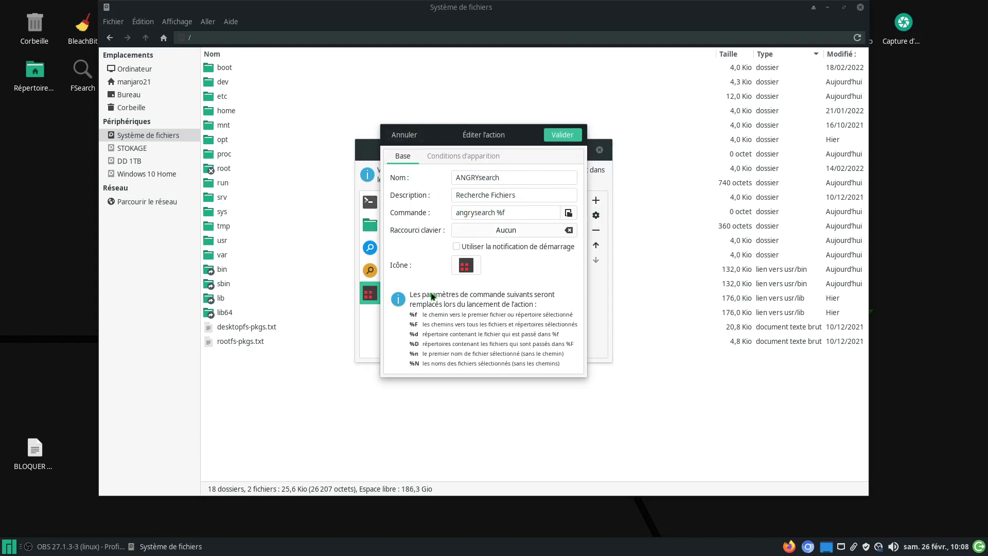
click(404, 135)
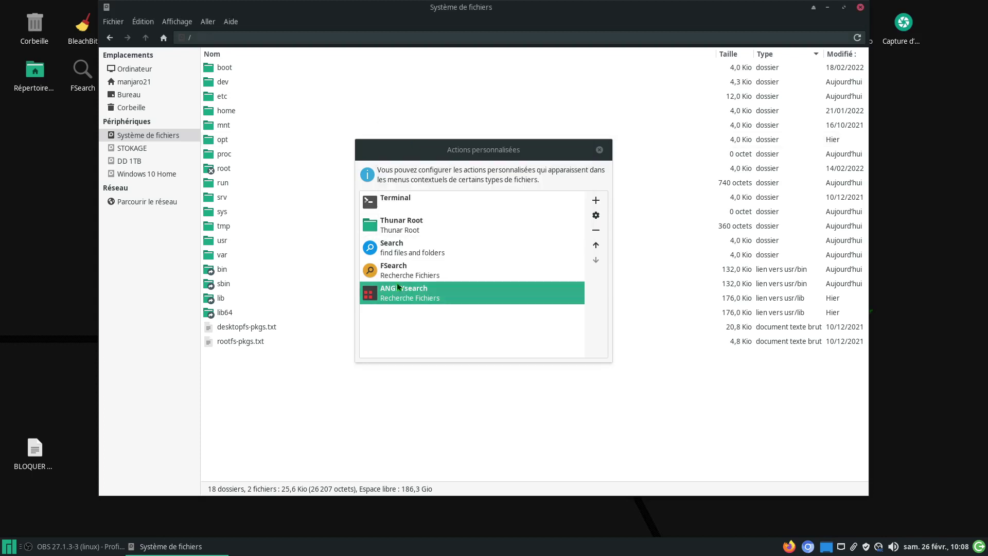
click(391, 251)
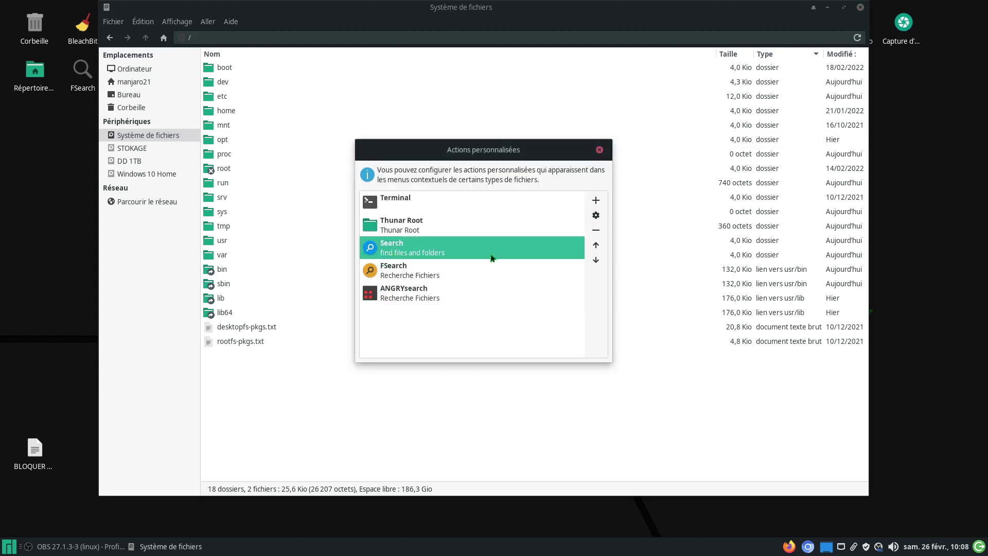
click(596, 217)
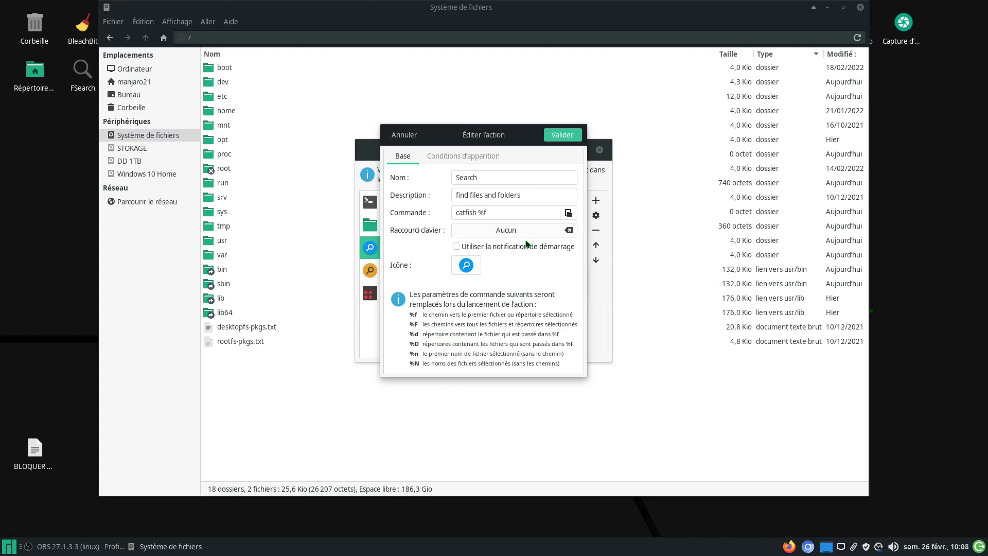
Step: Browse the Search command's application in /usr/bin sorted by type, then cancel both dialogs
click(568, 213)
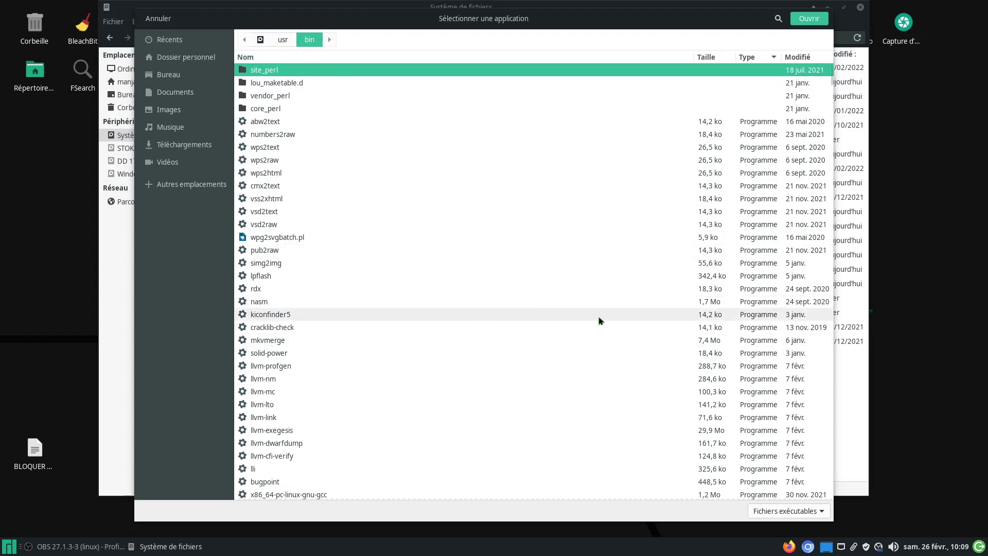
click(751, 61)
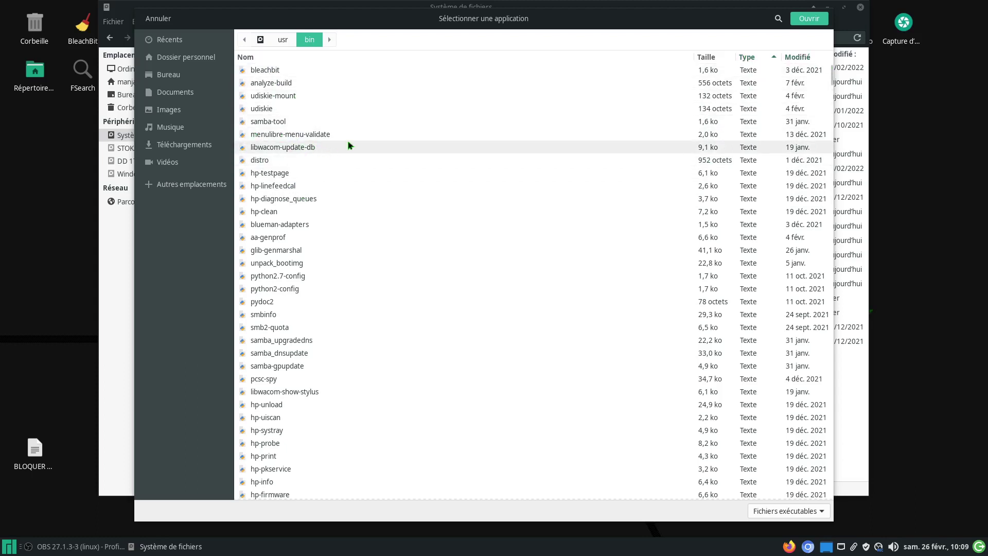
click(156, 19)
click(409, 136)
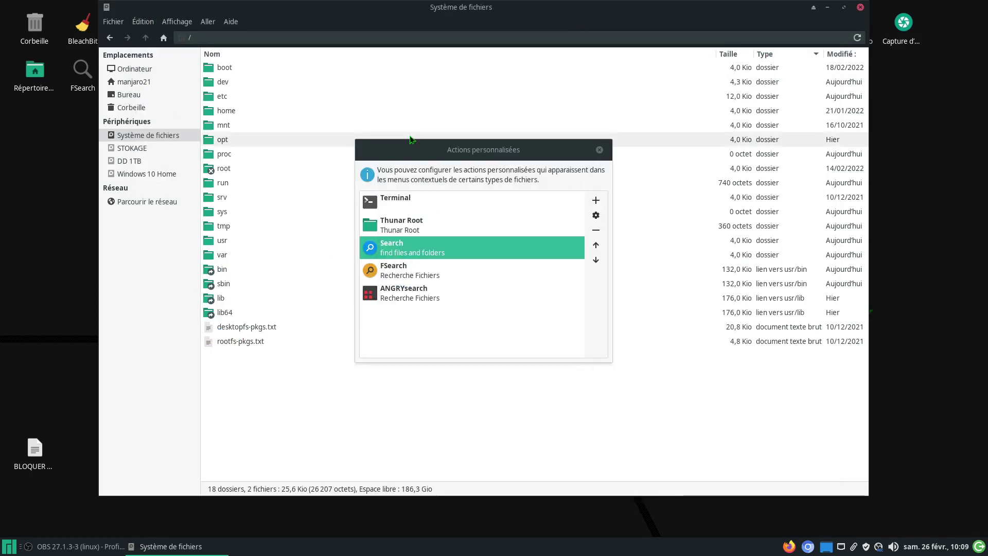
Step: Check the application behind ANGRYsearch's command, cancel, then open the FSearch action's editor
click(395, 297)
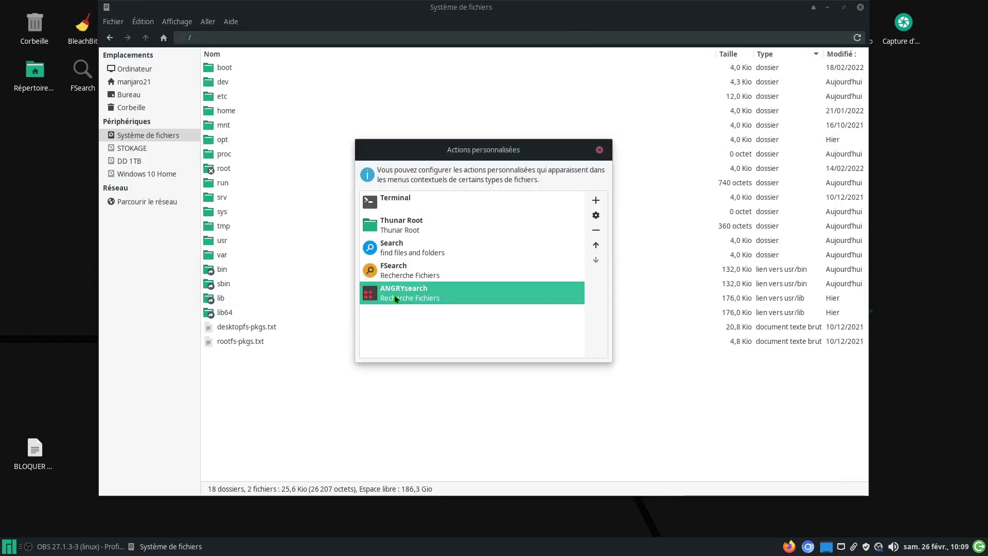
click(595, 216)
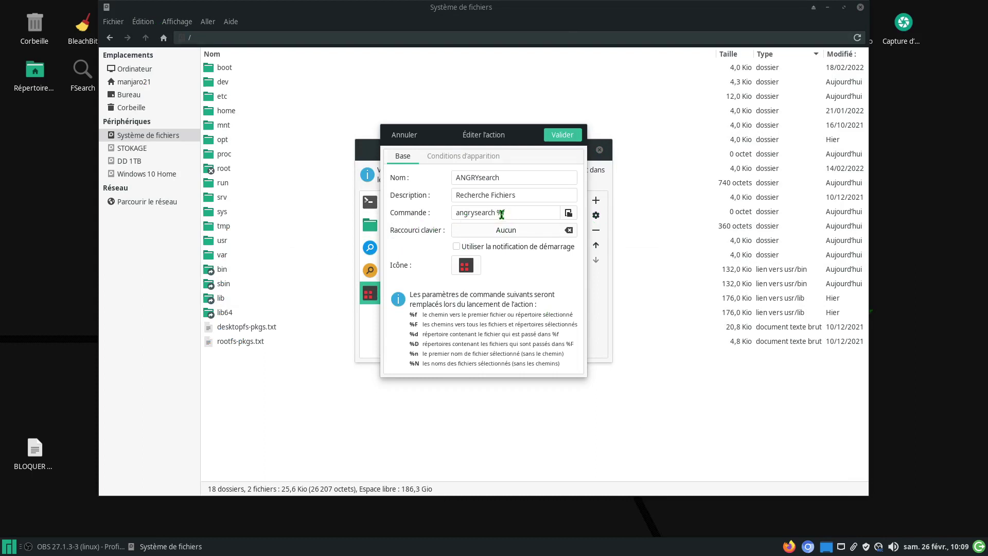
click(569, 214)
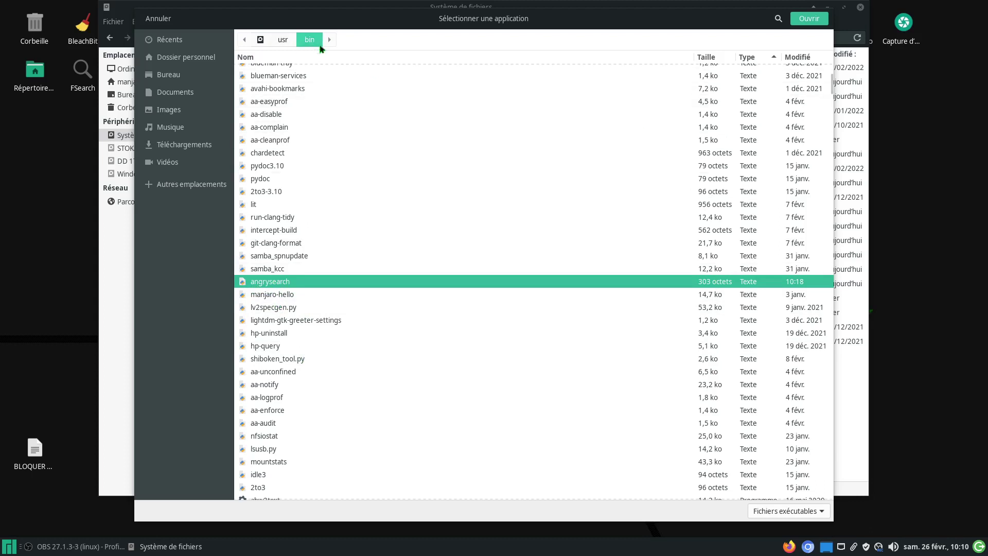
click(162, 19)
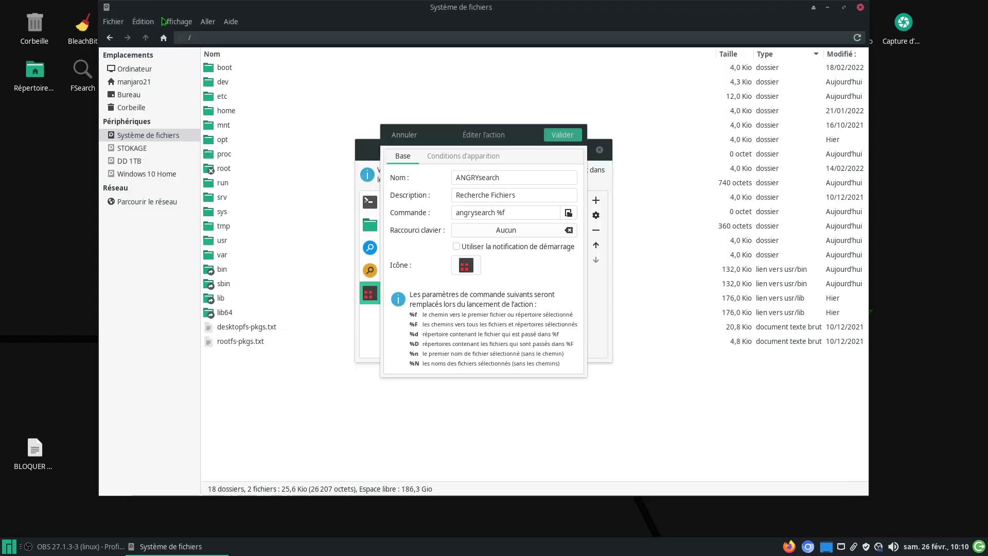
click(406, 138)
click(400, 276)
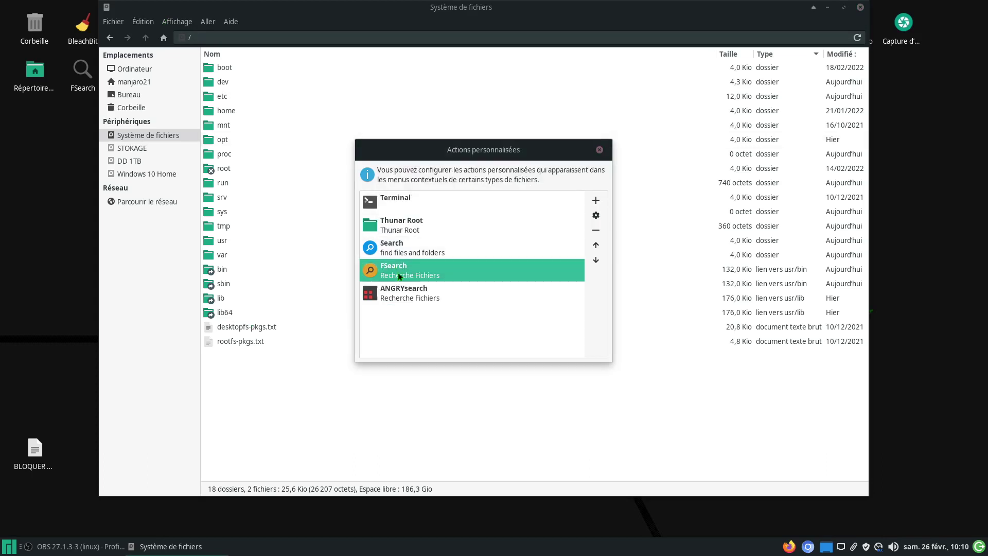
click(595, 215)
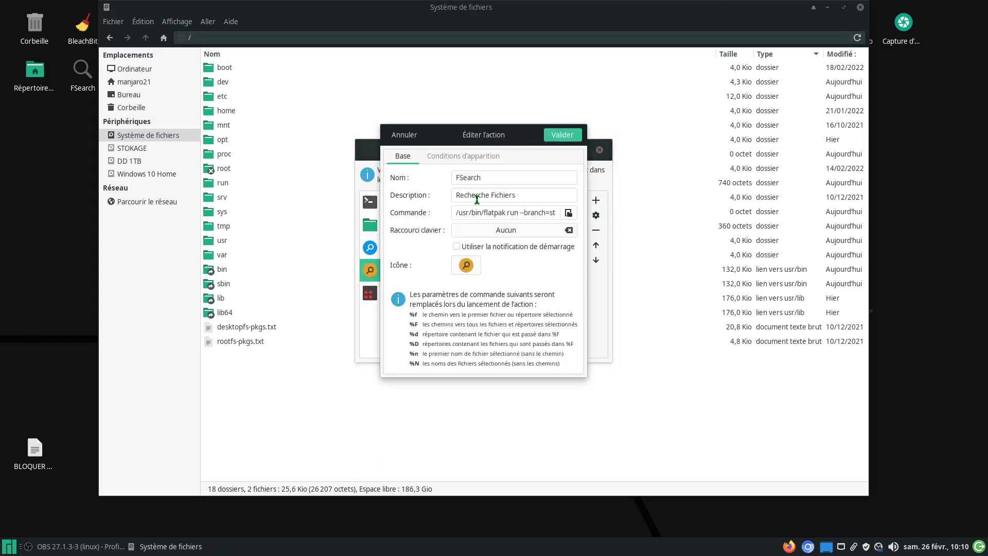
Step: Browse FSearch's command application, test-launch FSearch from the desktop, then cancel both dialogs
click(569, 213)
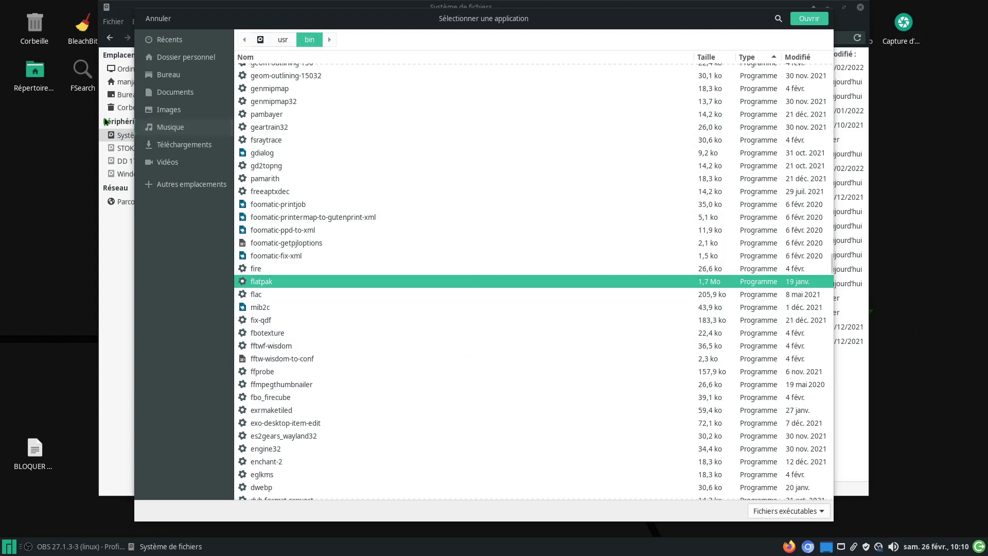
double_click(81, 86)
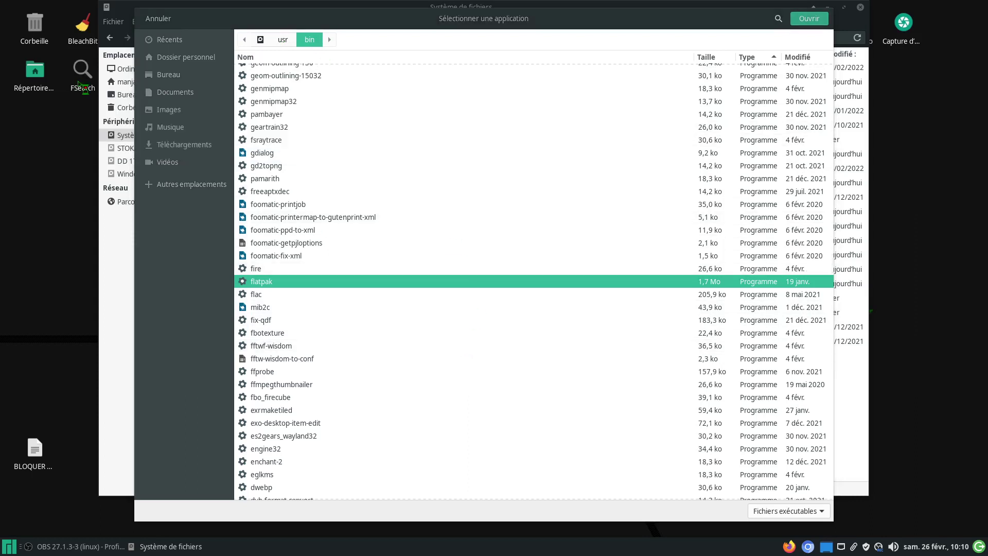
drag(494, 119, 318, 105)
click(515, 100)
click(159, 19)
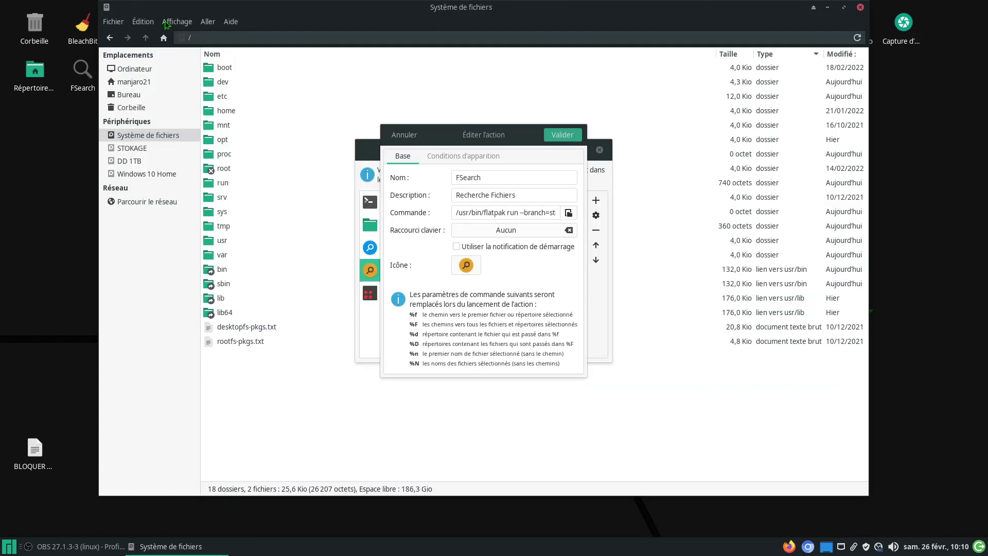
click(412, 135)
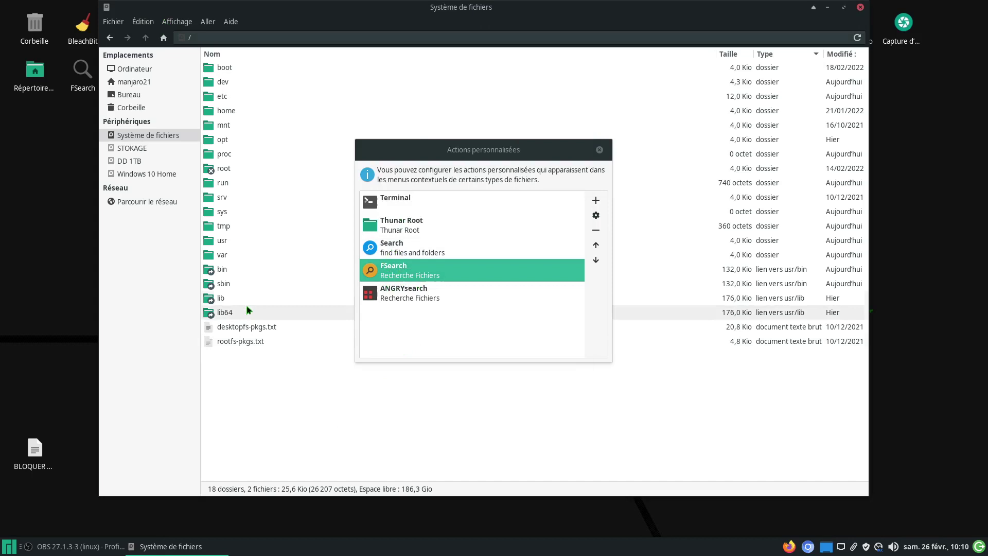
Step: Check the folder menu's custom actions, then copy ANGRYsearch's command 'angrysearch %f'
right_click(302, 407)
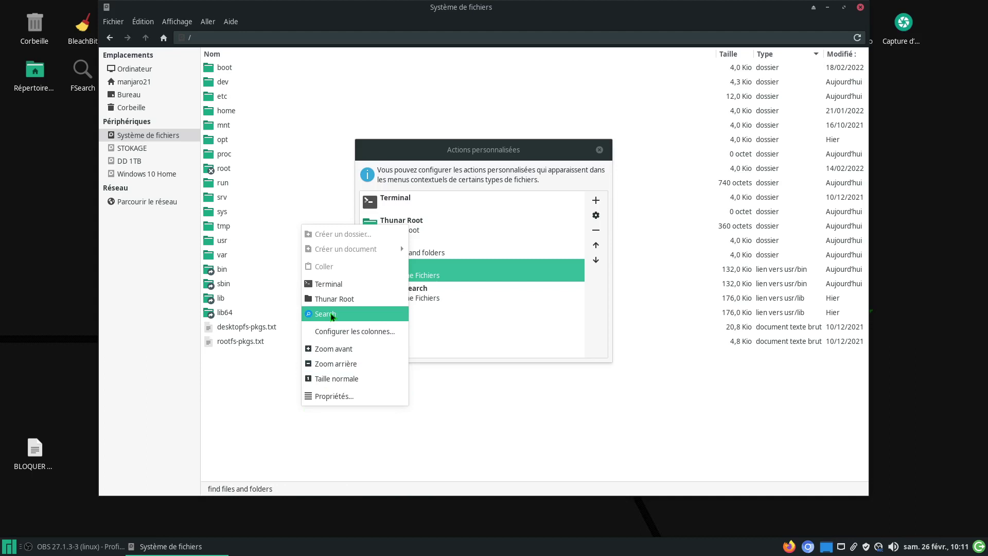
click(331, 315)
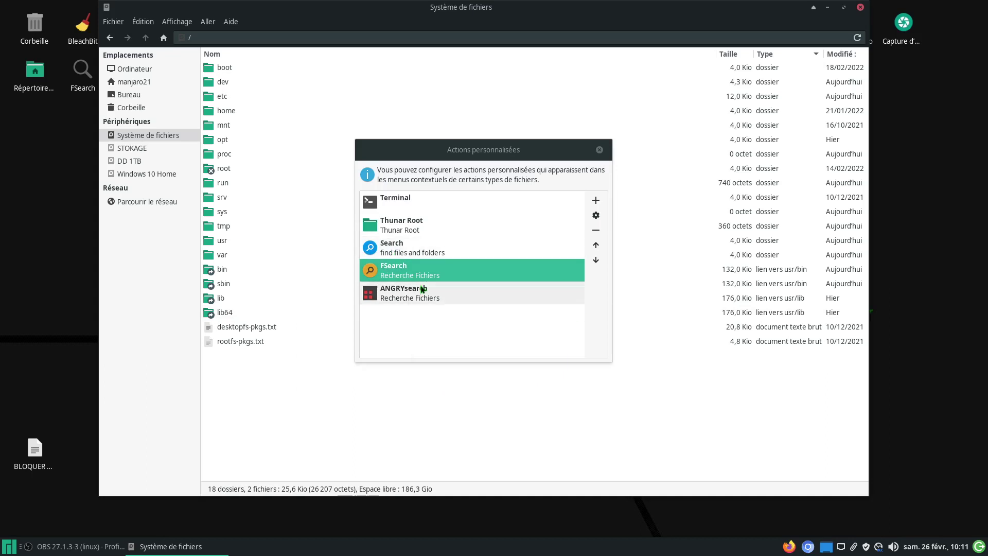
click(401, 296)
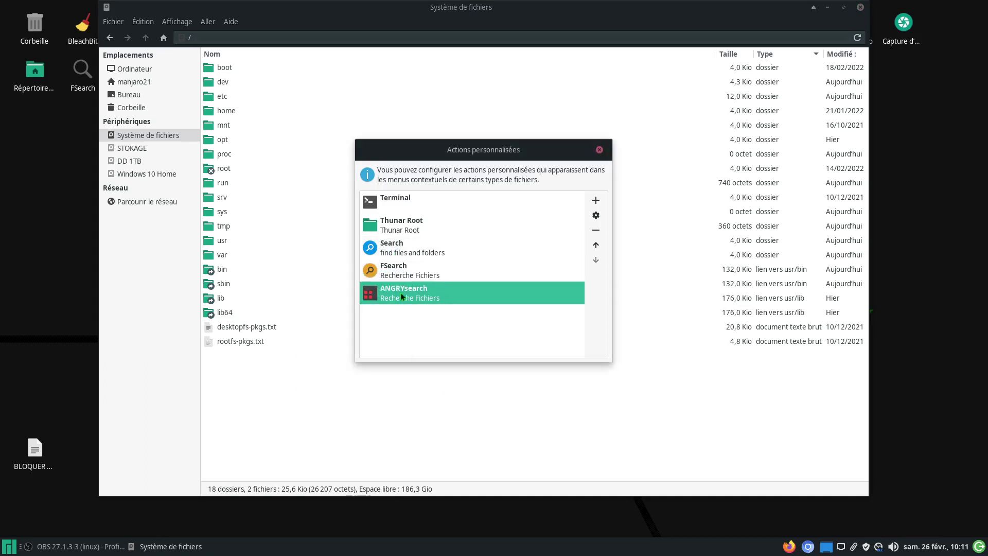
click(597, 216)
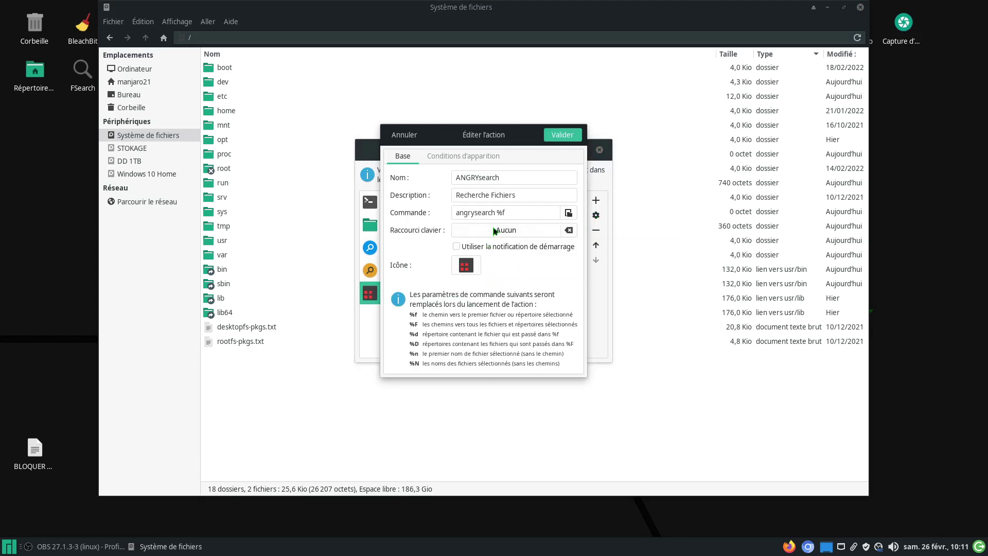
drag(508, 214, 454, 211)
key(ctrl+c)
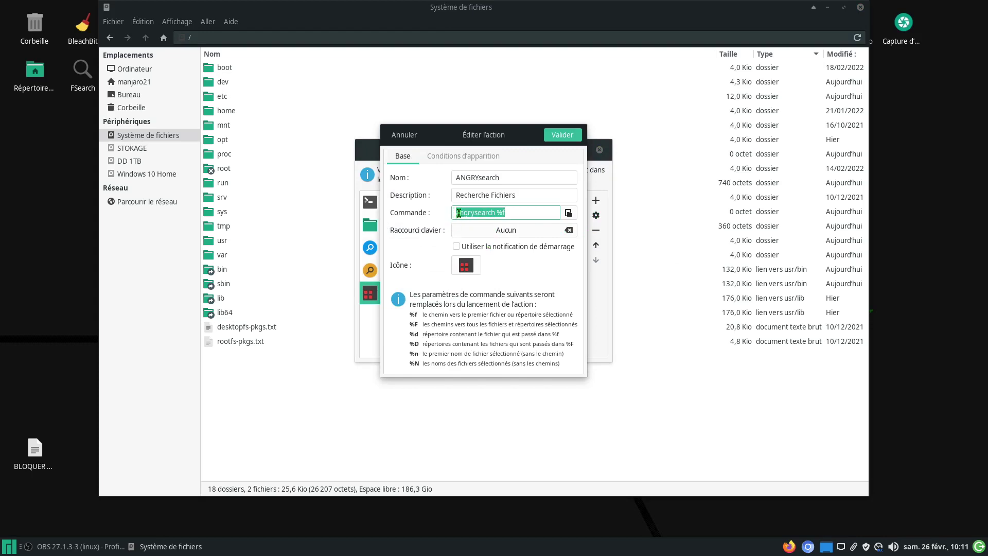
right_click(459, 215)
click(478, 240)
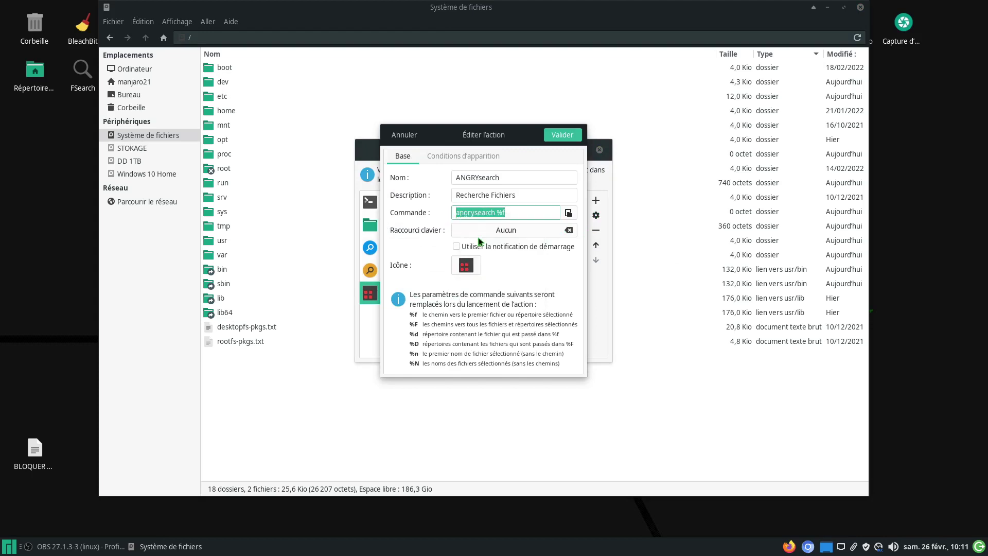
Step: Cancel the ANGRYsearch editor and reopen the Search action's settings
click(404, 135)
click(407, 247)
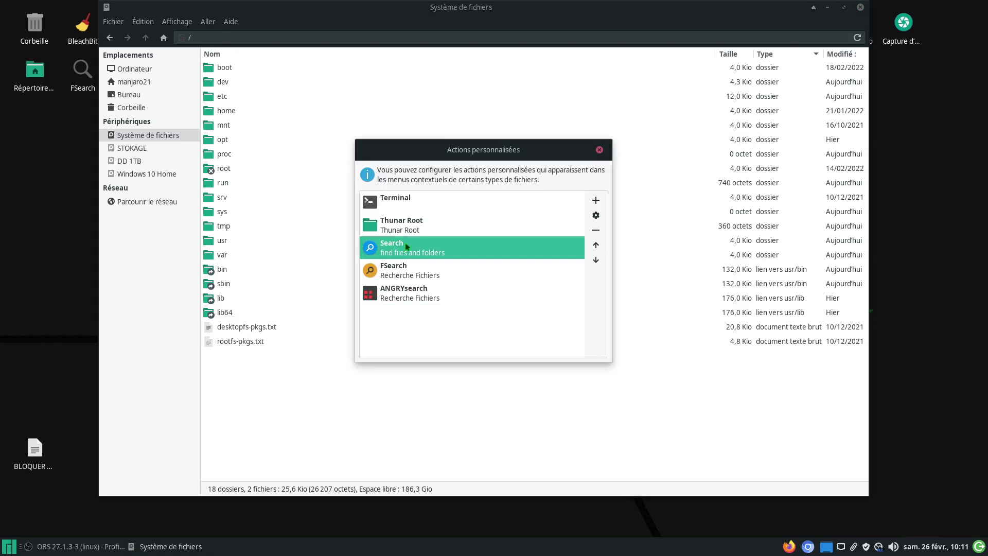
click(596, 215)
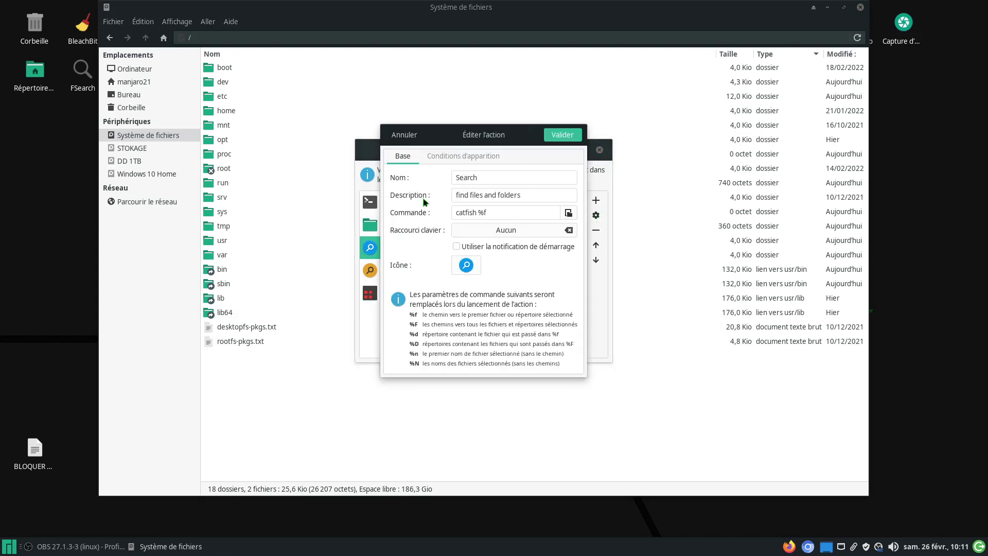
Step: Rename Search to ANGRYSearch, paste 'angrysearch %f' as its command, save, and close the list
click(456, 177)
text(ANGRY)
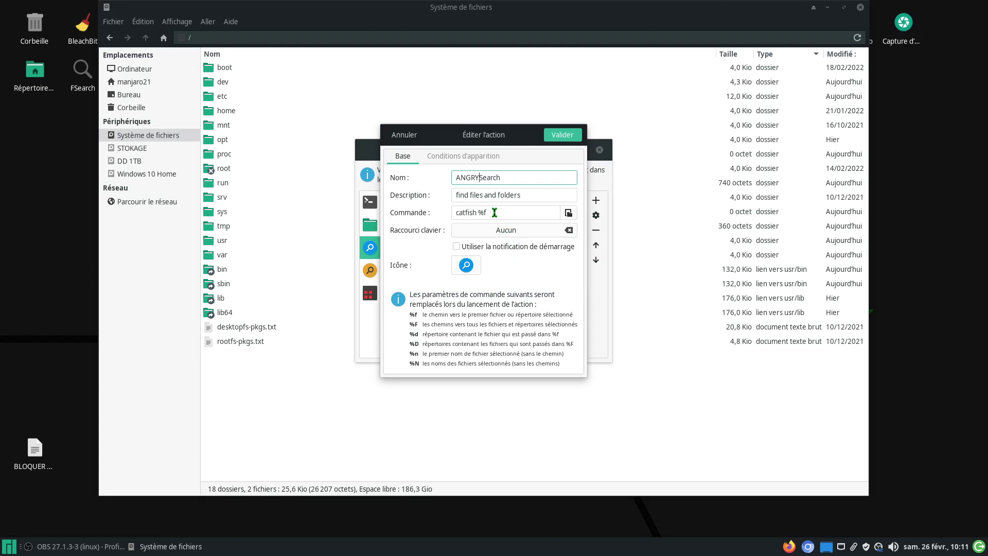
drag(491, 212, 445, 213)
right_click(466, 214)
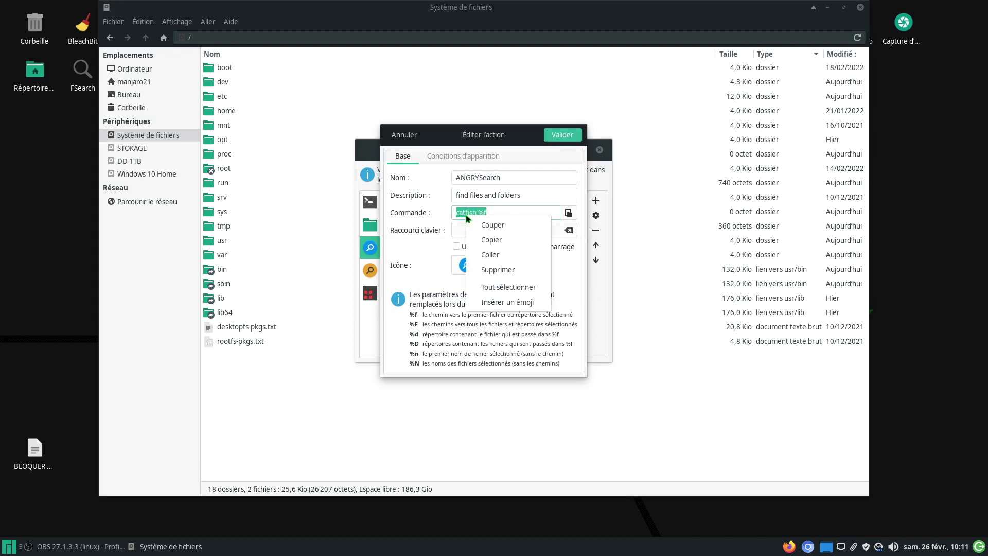
click(495, 254)
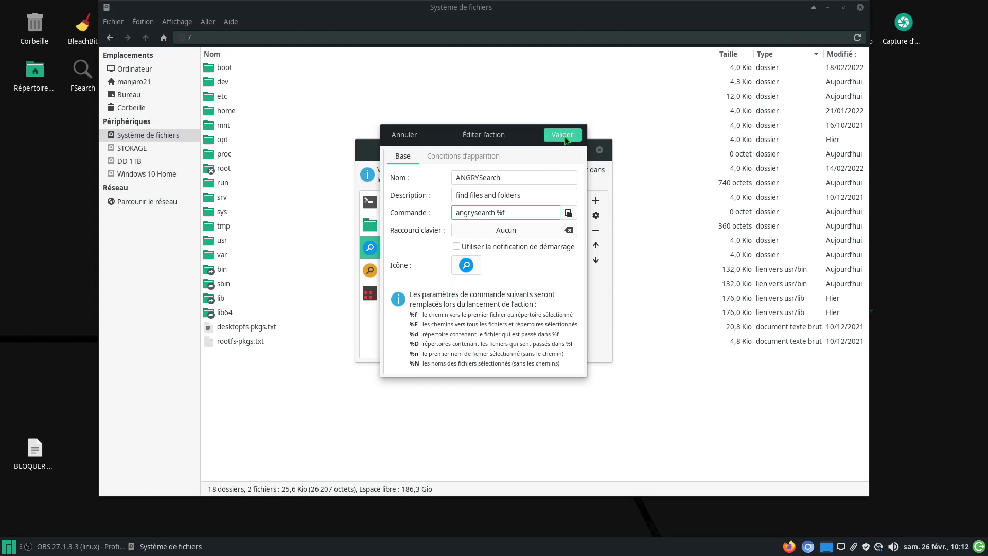
drag(453, 141, 540, 147)
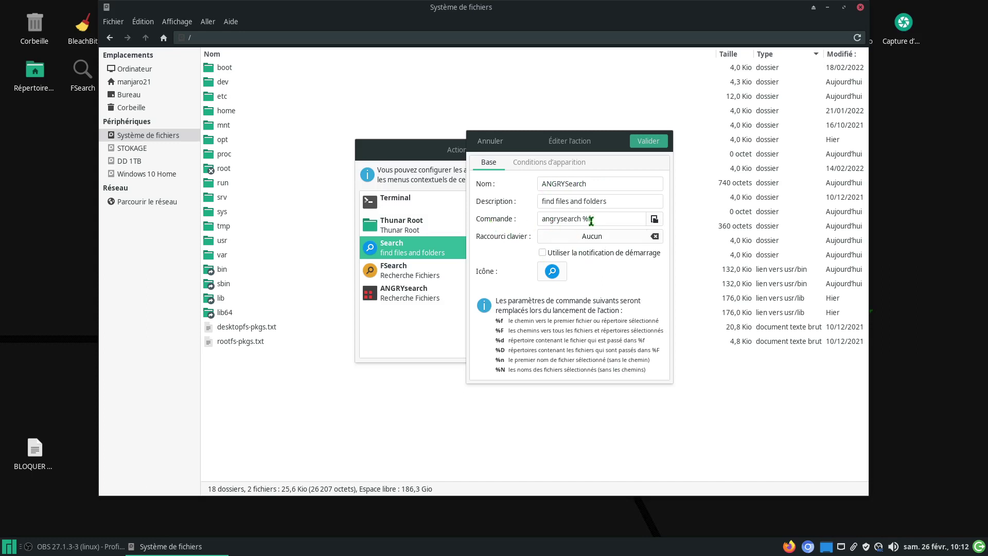
click(653, 141)
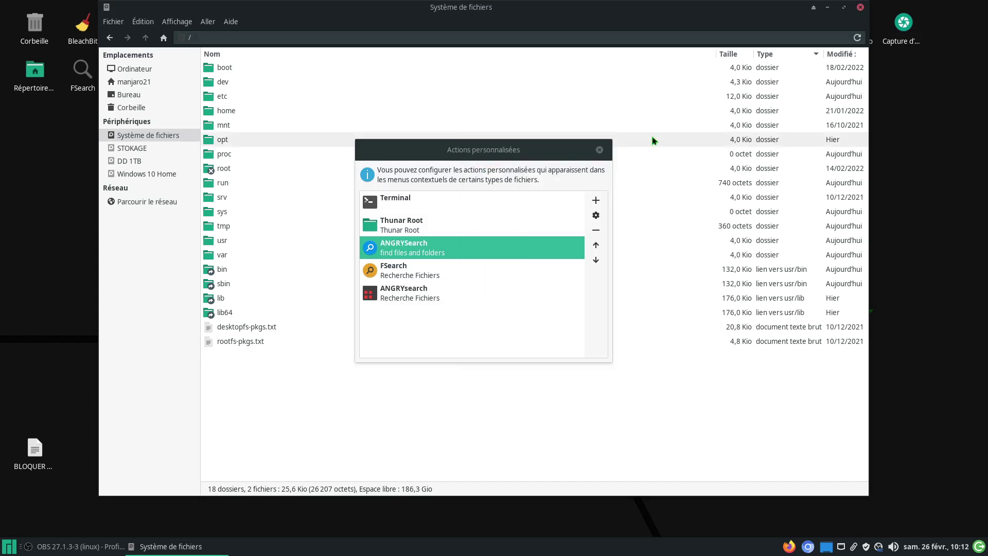
click(599, 149)
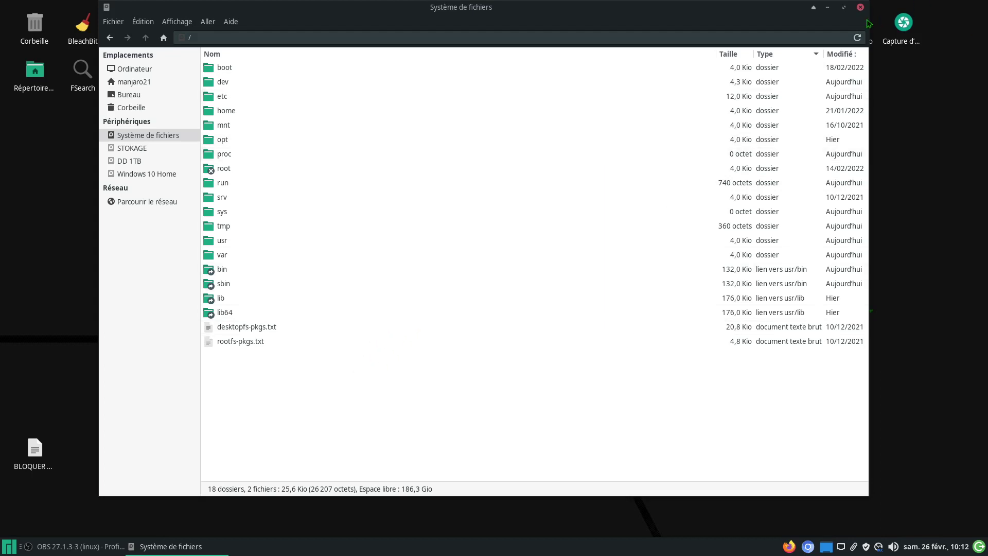
Step: Reopen Thunar on the root file system and launch ANGRYSearch from the background menu
click(859, 7)
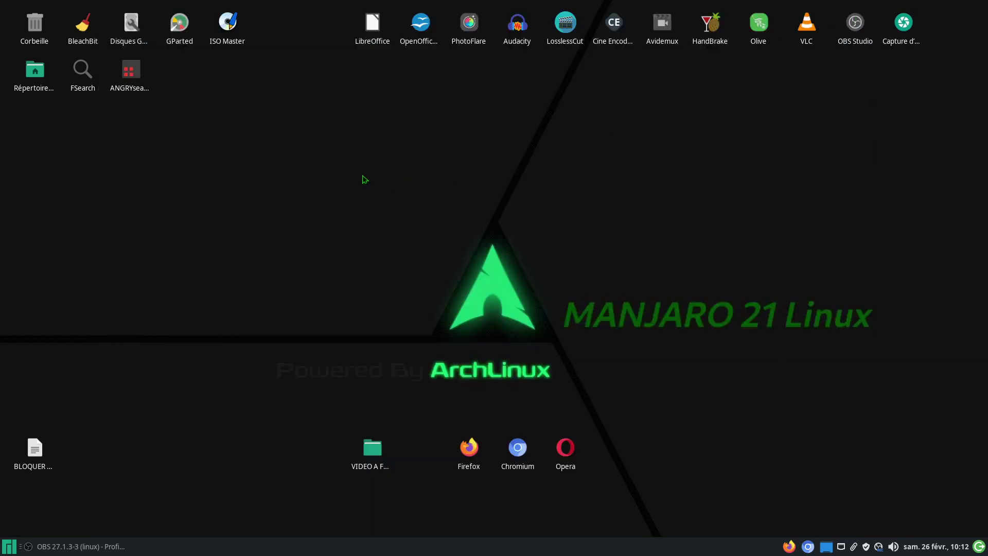
double_click(38, 76)
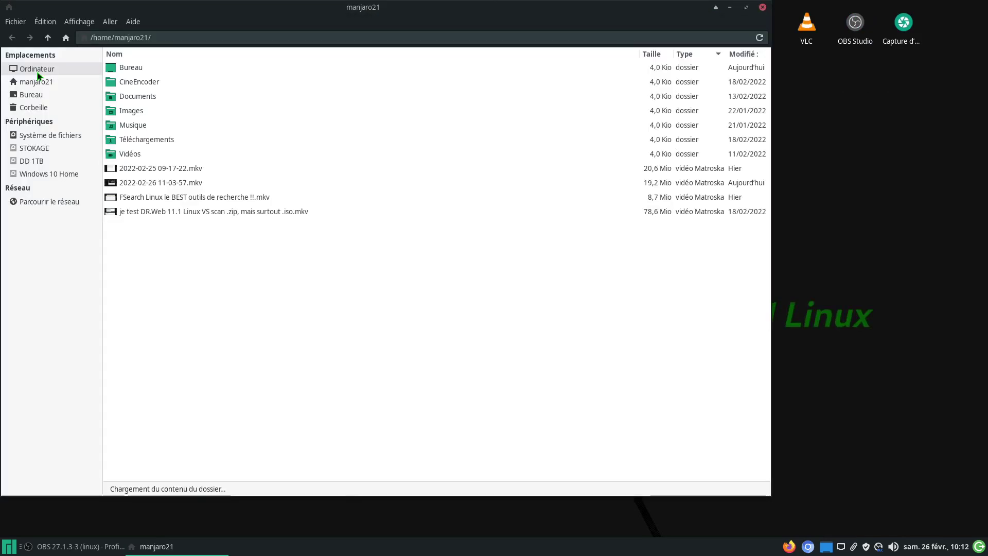
click(55, 134)
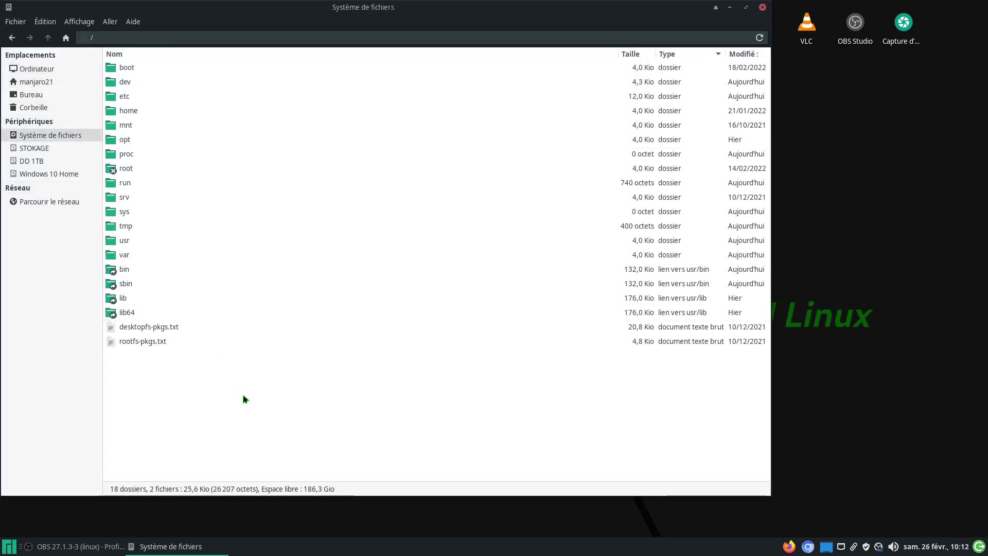
right_click(267, 403)
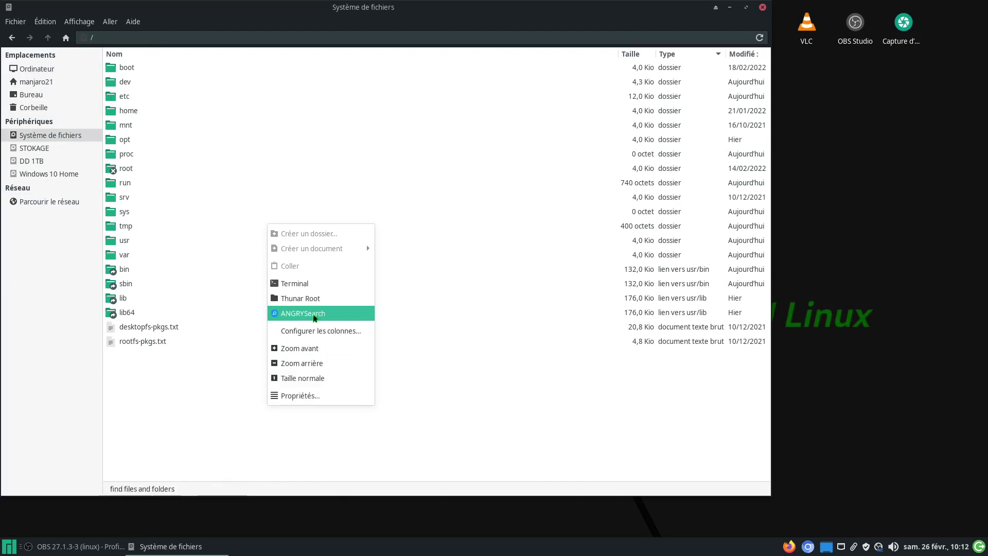
click(303, 313)
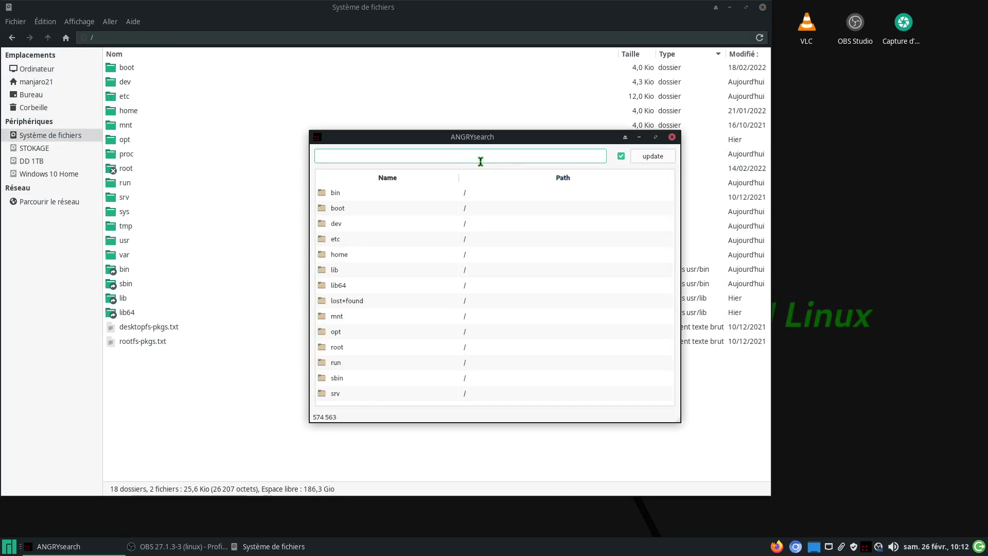
Step: Close ANGRYsearch and recheck the folder's context menu before dismissing it
click(672, 137)
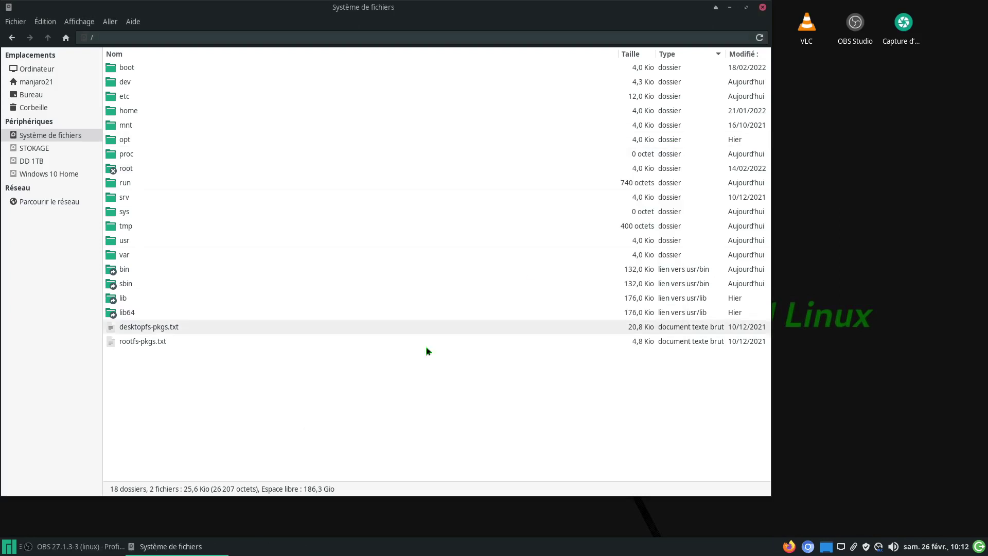
right_click(290, 394)
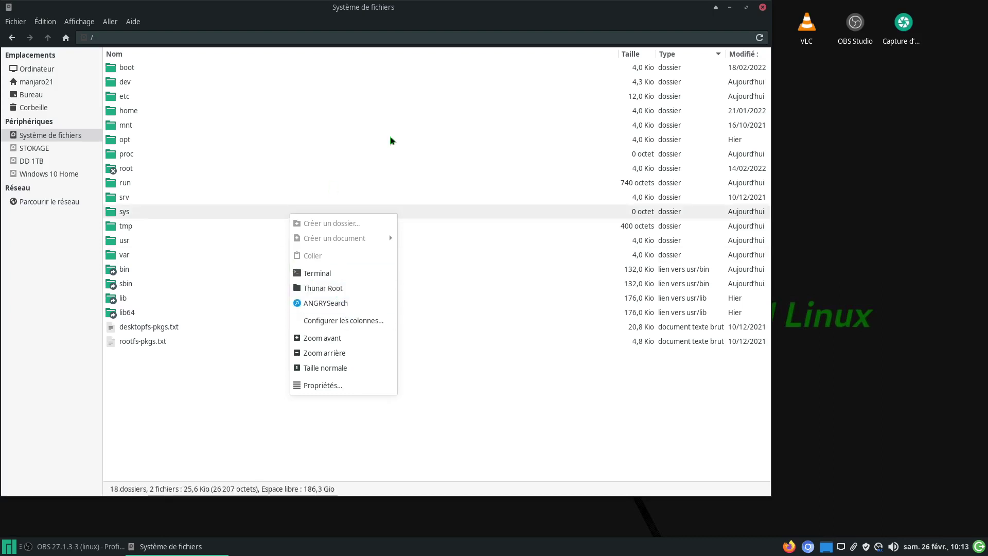
click(660, 24)
click(762, 7)
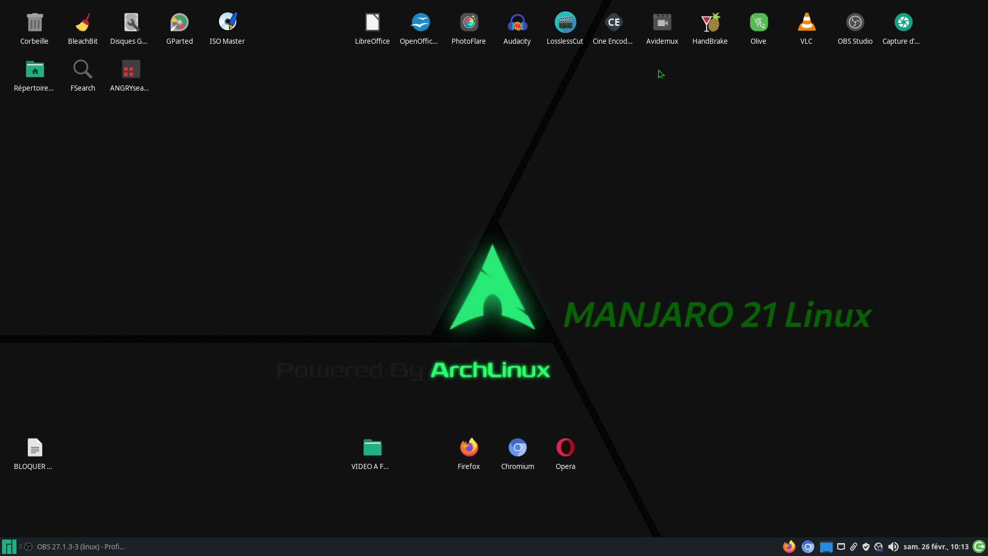
click(79, 84)
double_click(79, 84)
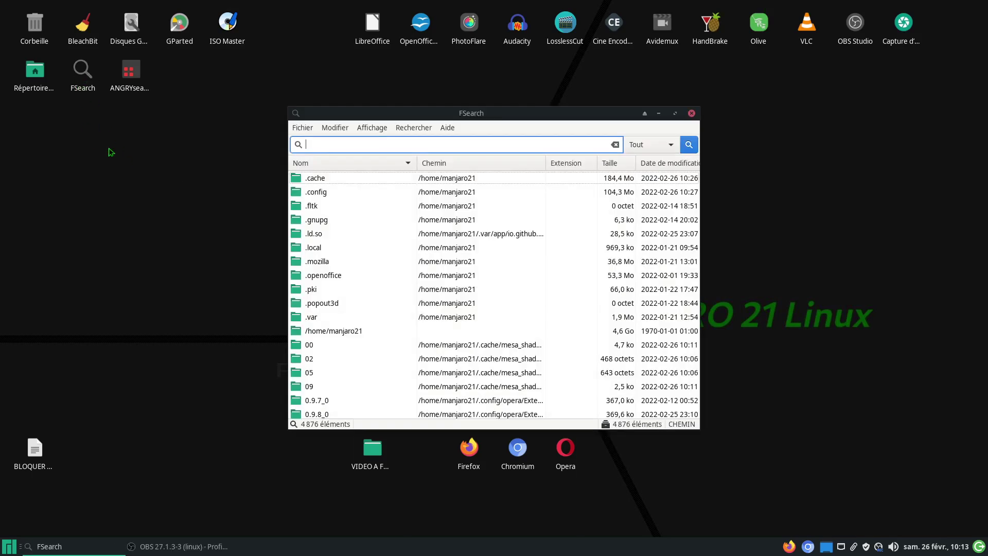
double_click(128, 75)
drag(389, 137, 637, 175)
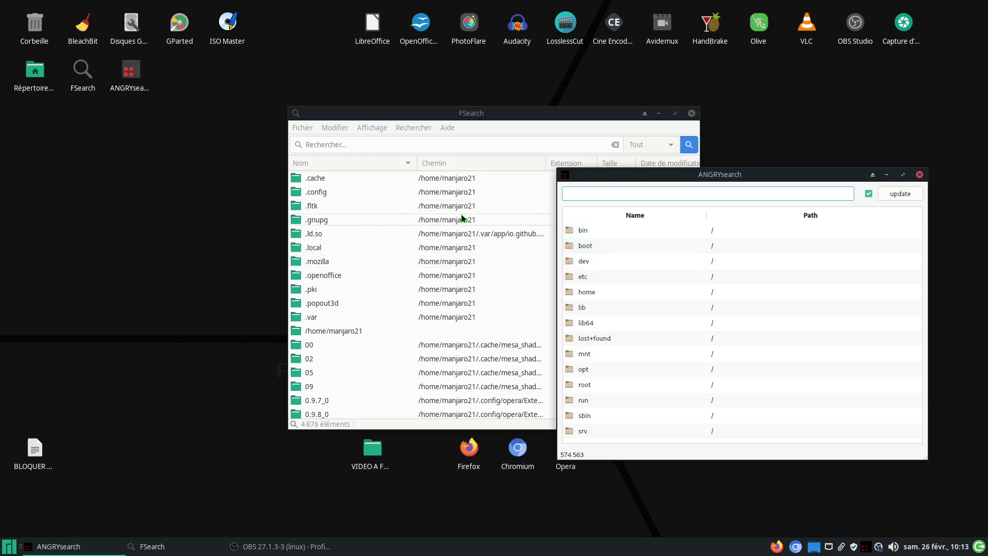
drag(593, 174, 237, 221)
drag(521, 114, 767, 43)
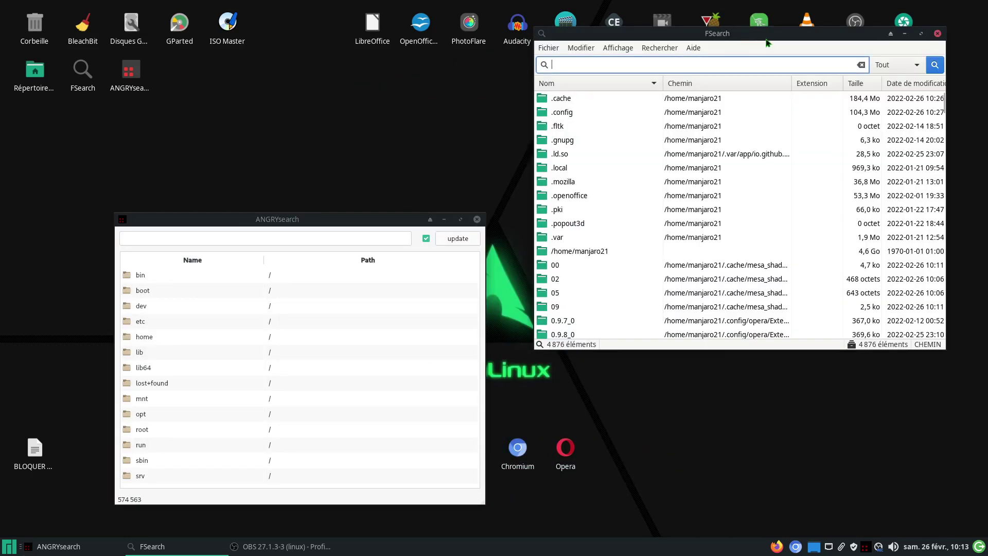
click(658, 50)
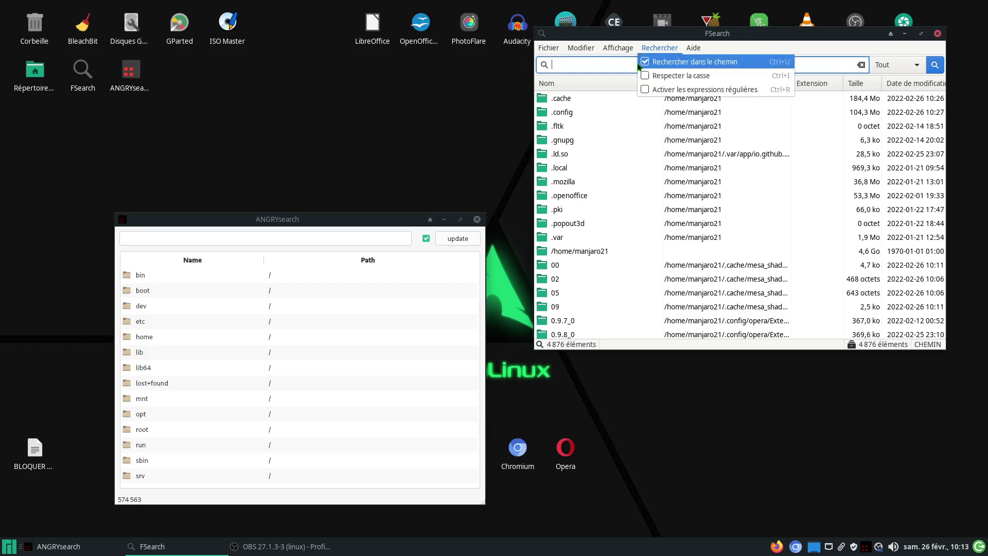
mouse_move(622, 53)
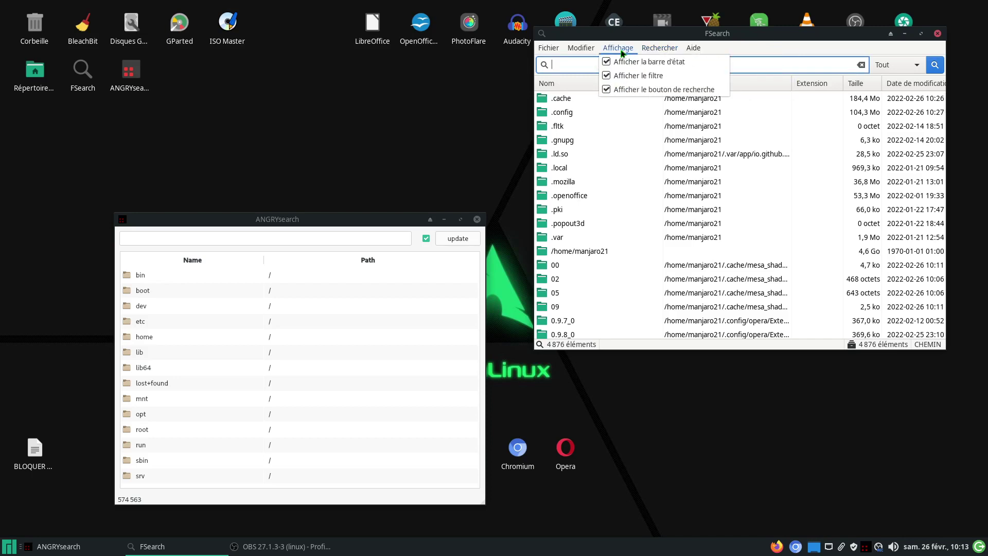
click(393, 210)
drag(372, 220, 352, 164)
click(103, 164)
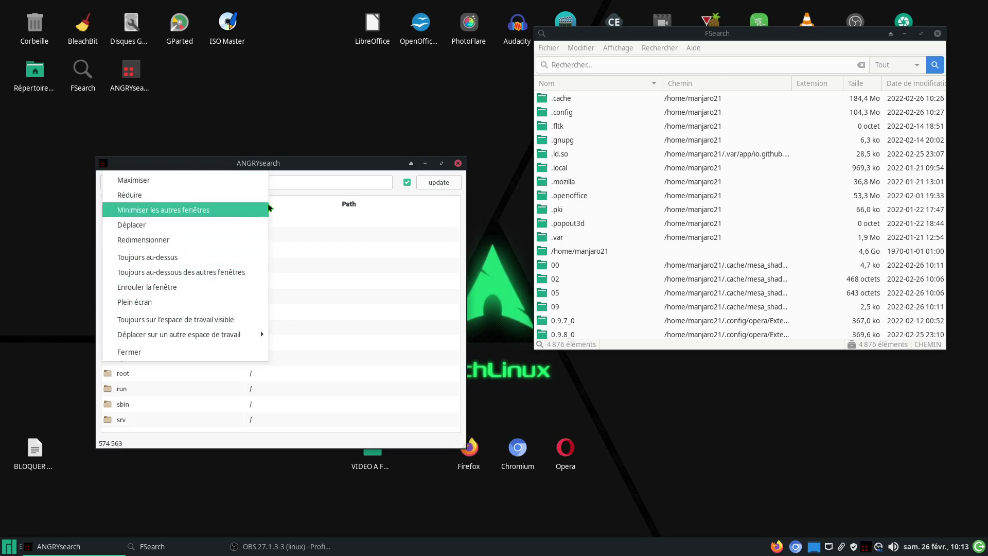
click(344, 160)
drag(344, 160, 340, 138)
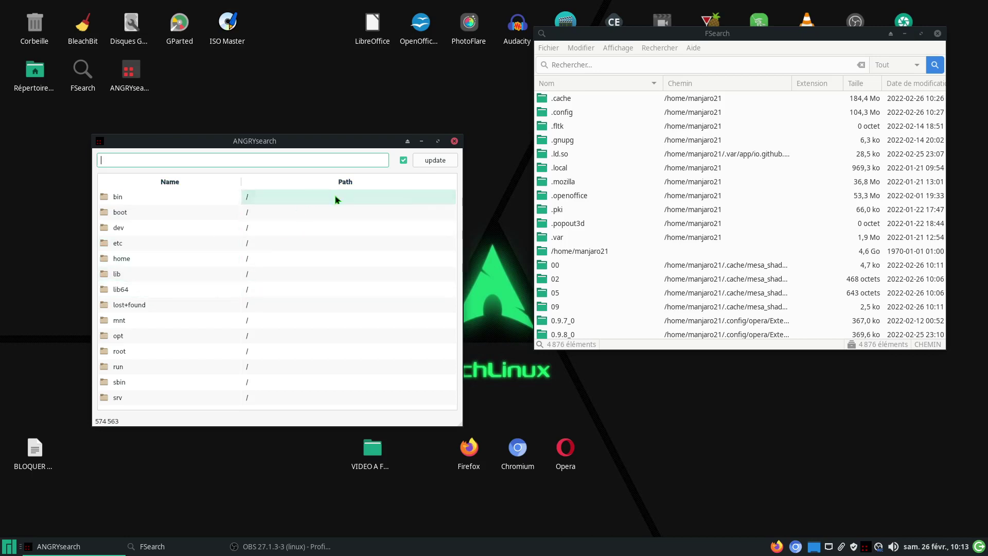
drag(818, 36, 798, 39)
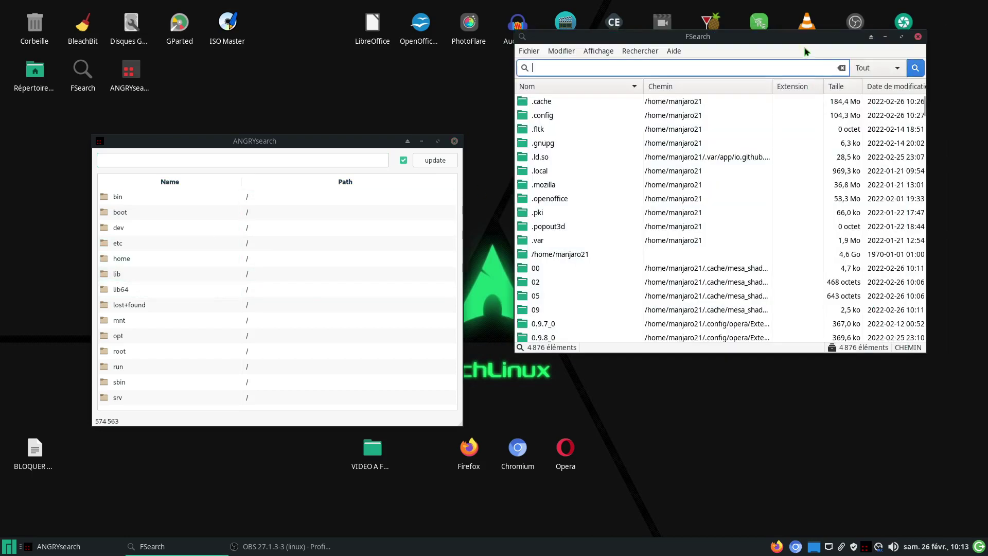
click(917, 37)
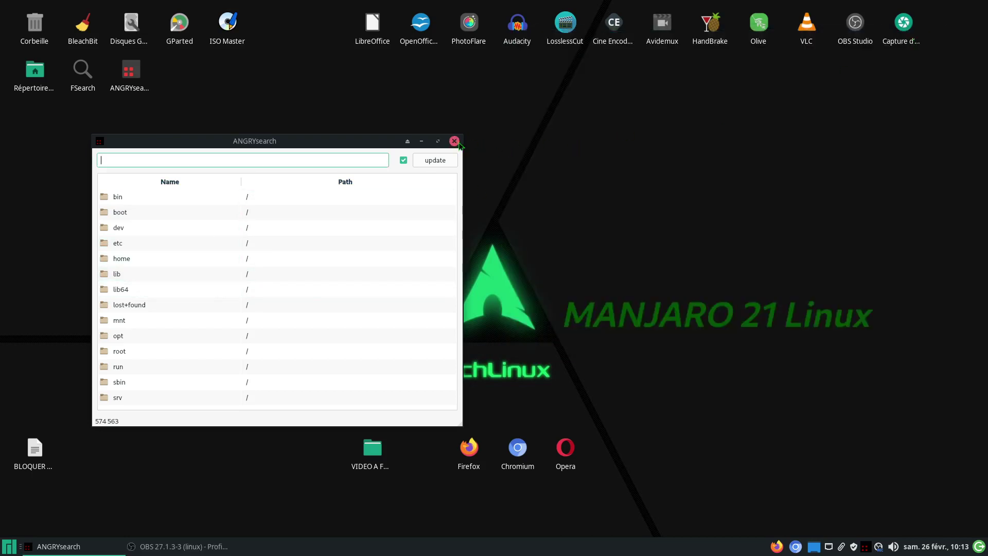
click(455, 142)
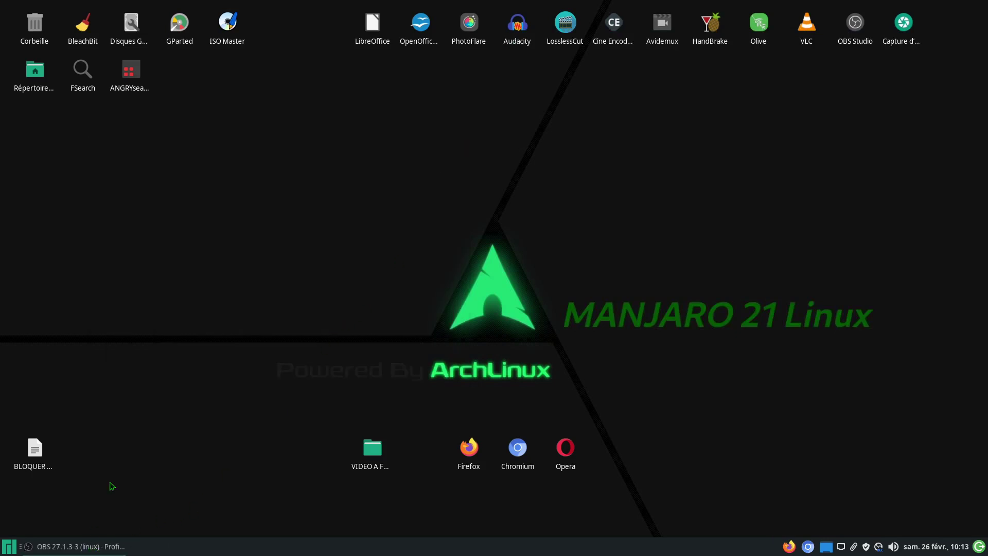
double_click(36, 72)
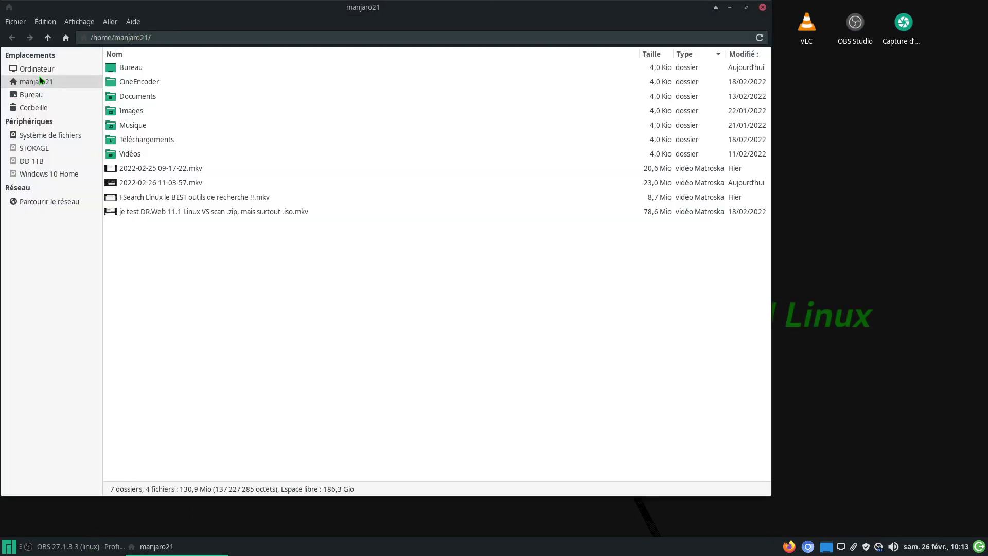
Step: Go to the root file system and confirm ANGRYSearch appears in the background context menu
click(77, 138)
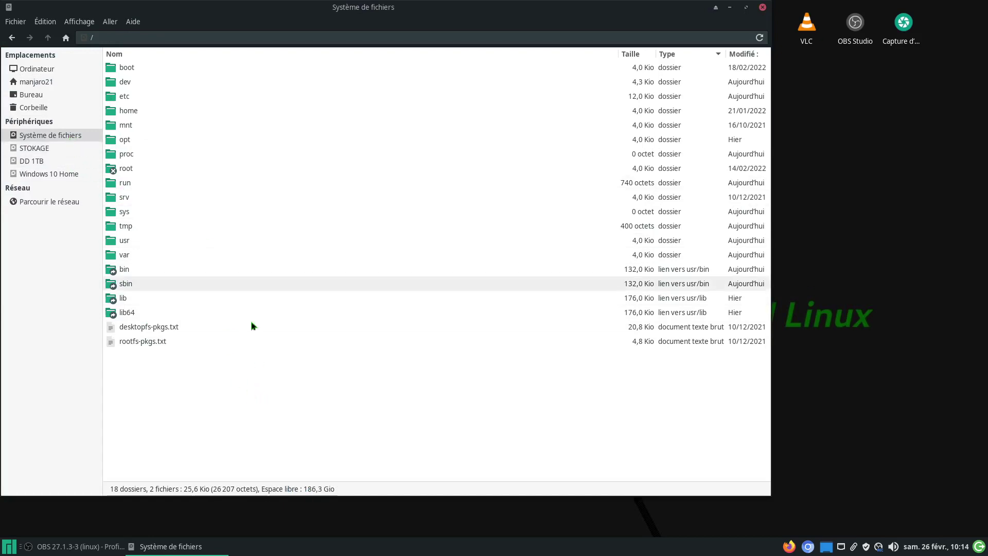
right_click(297, 391)
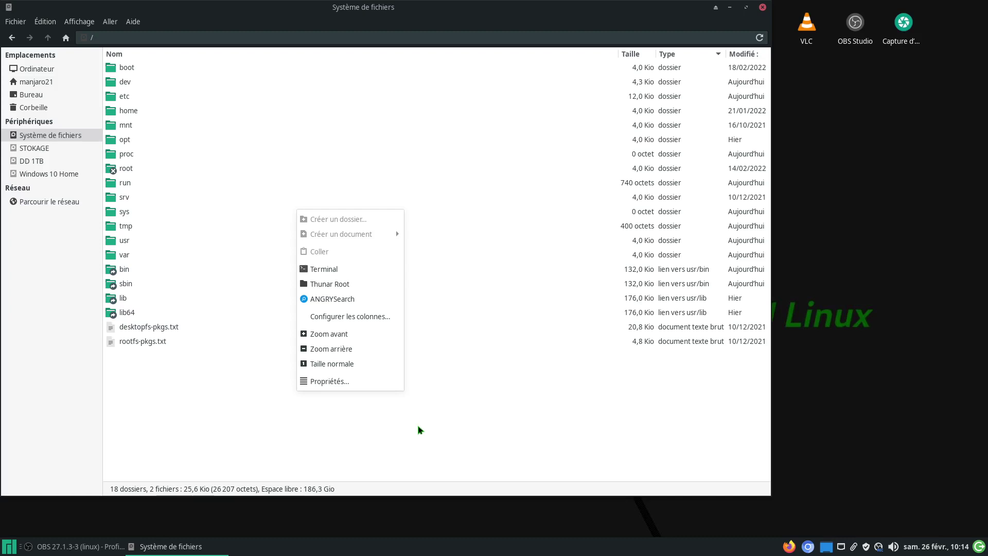
click(421, 432)
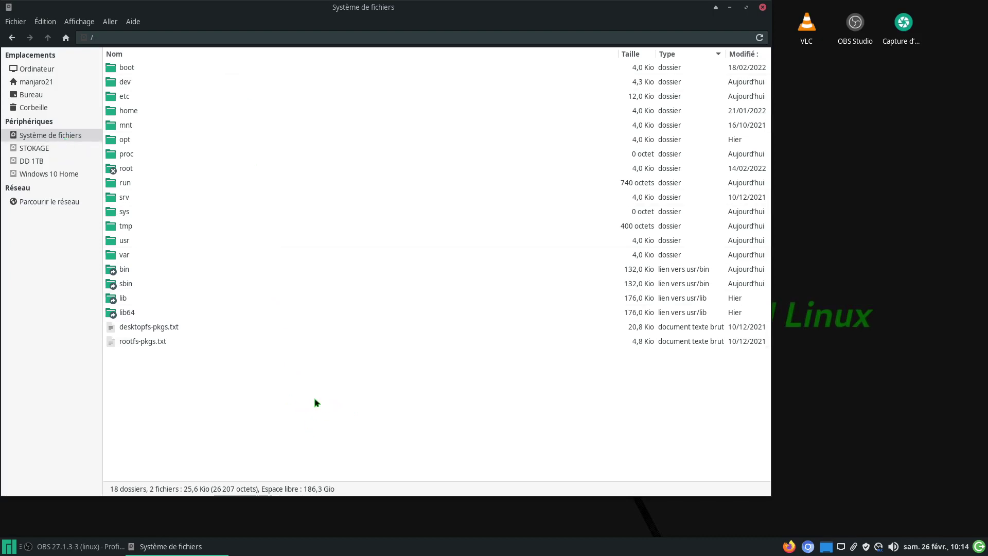
right_click(315, 400)
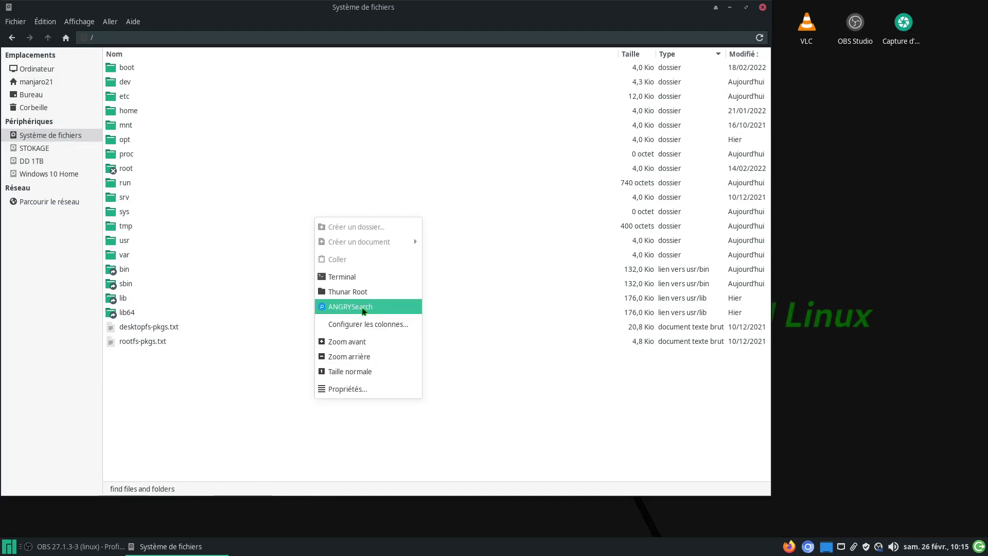
click(45, 23)
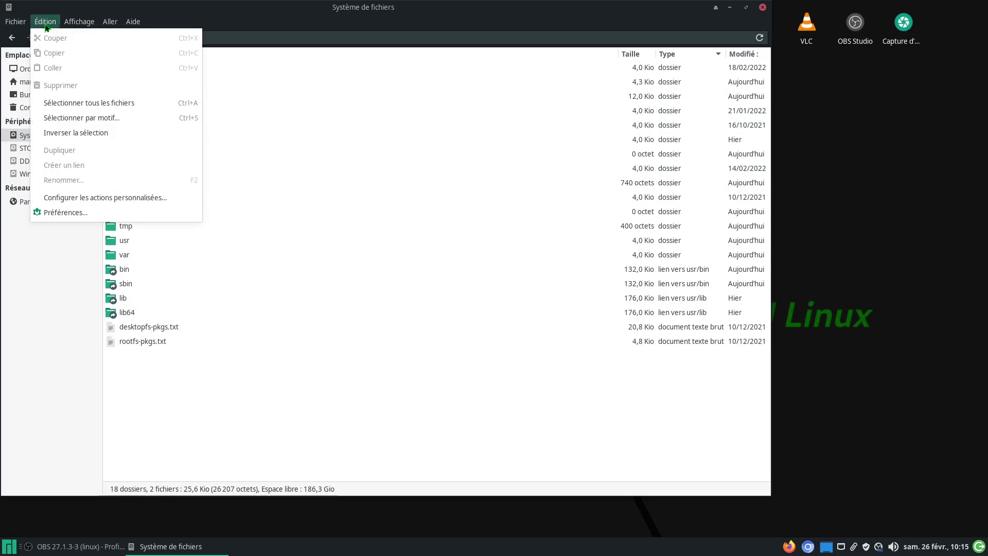
click(80, 197)
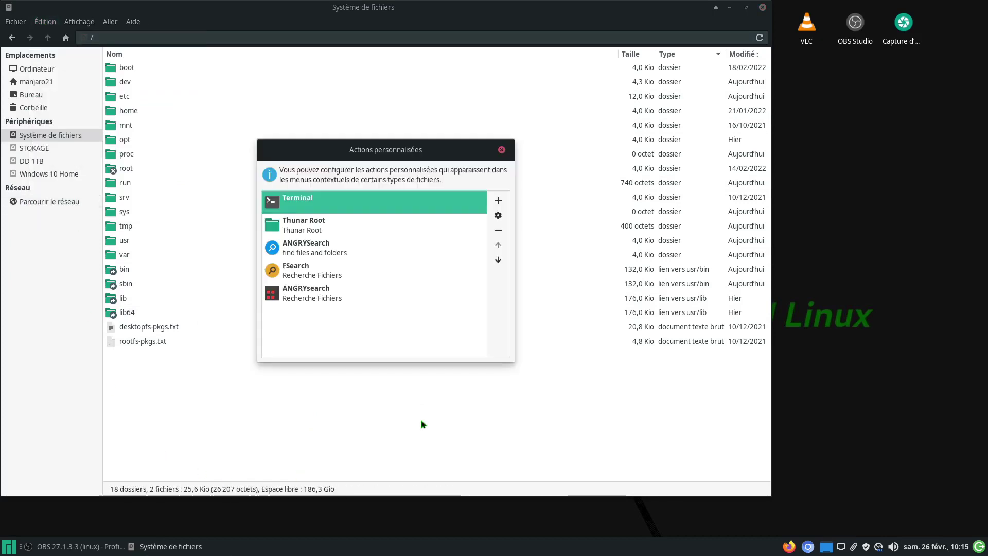
click(291, 274)
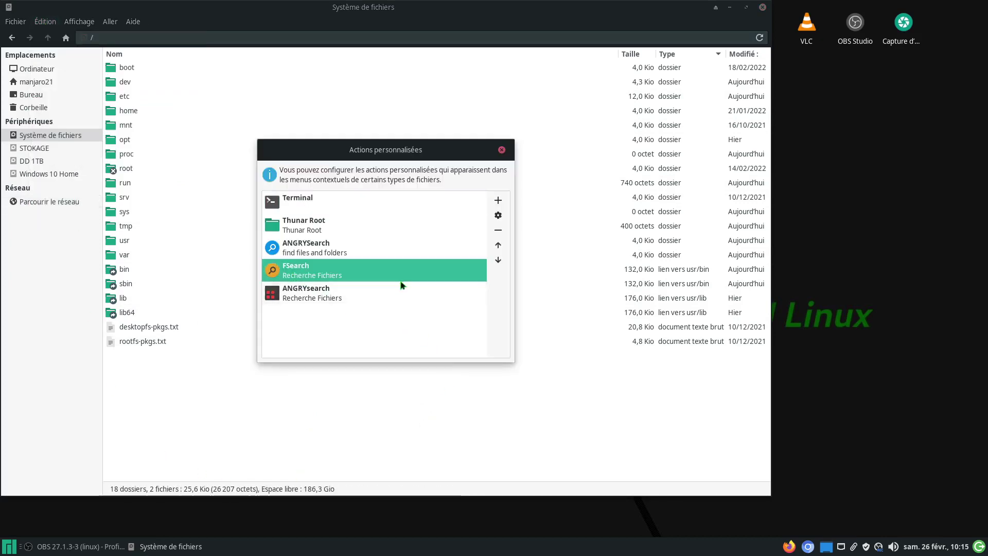
click(497, 215)
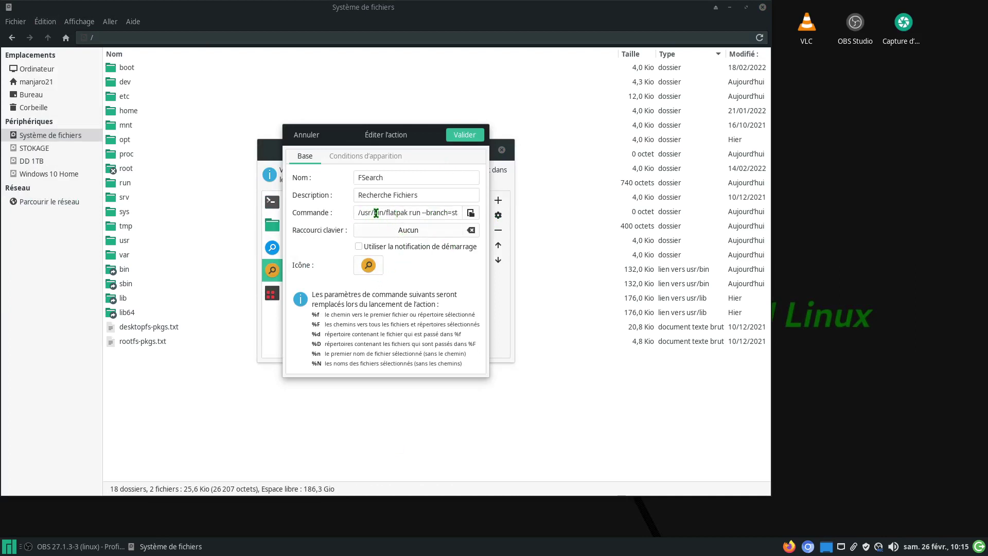
drag(424, 214, 481, 214)
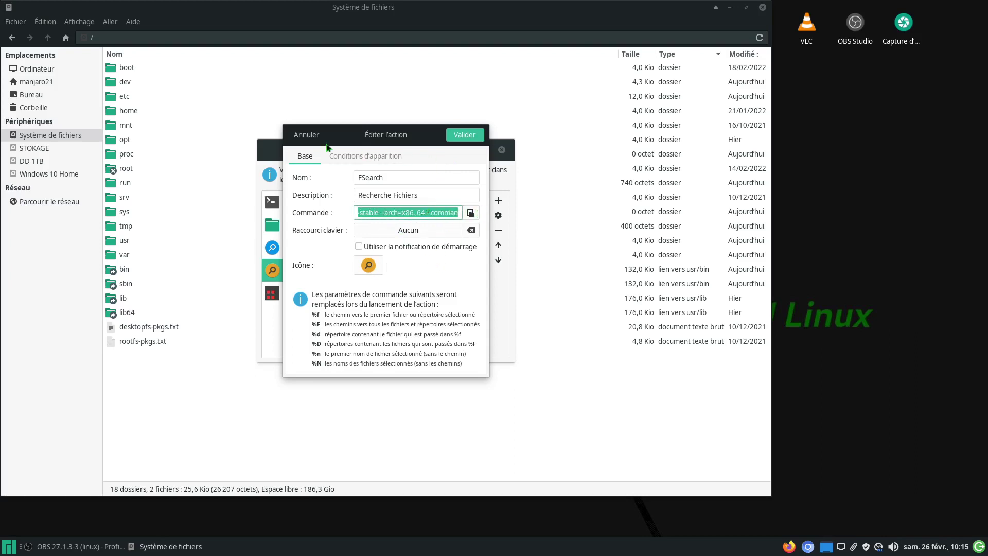
click(309, 135)
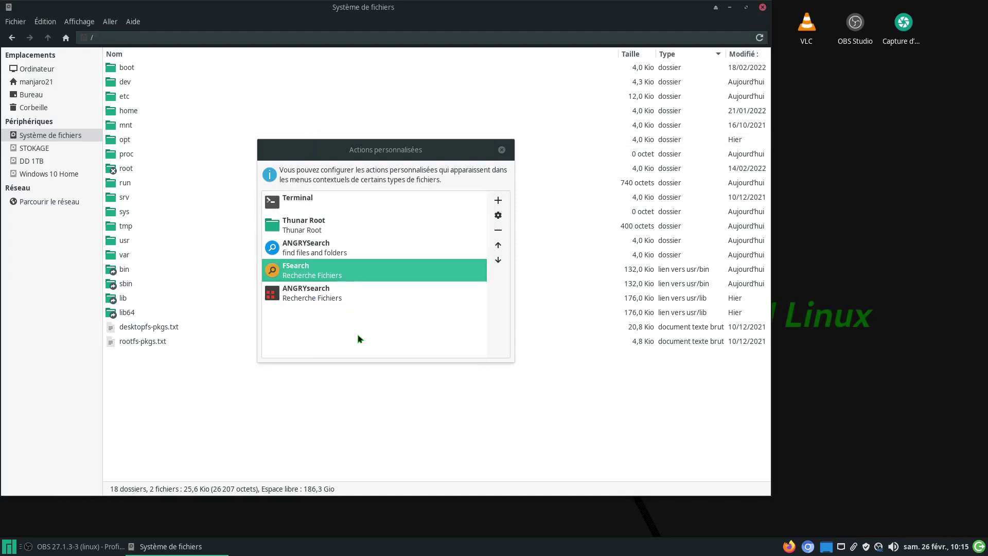
click(302, 250)
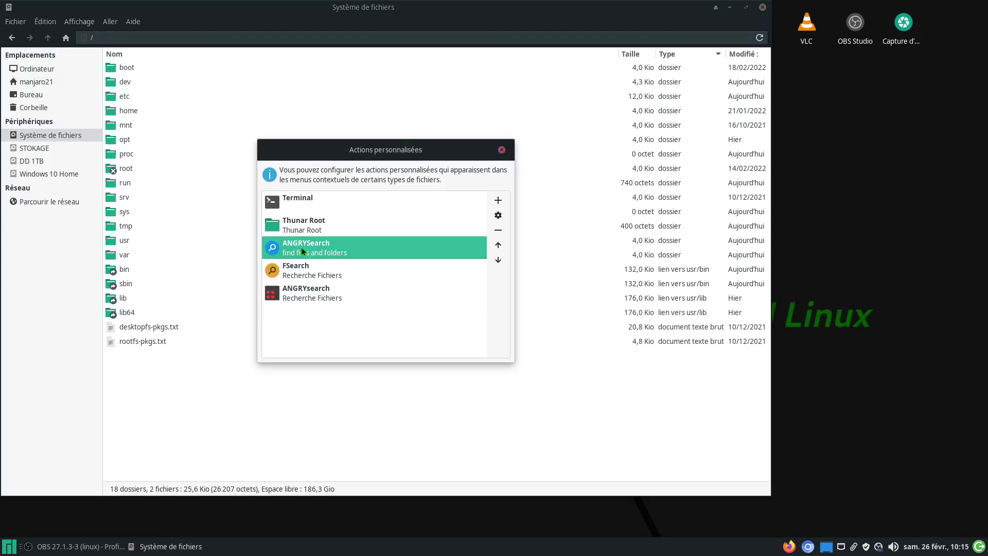
click(498, 216)
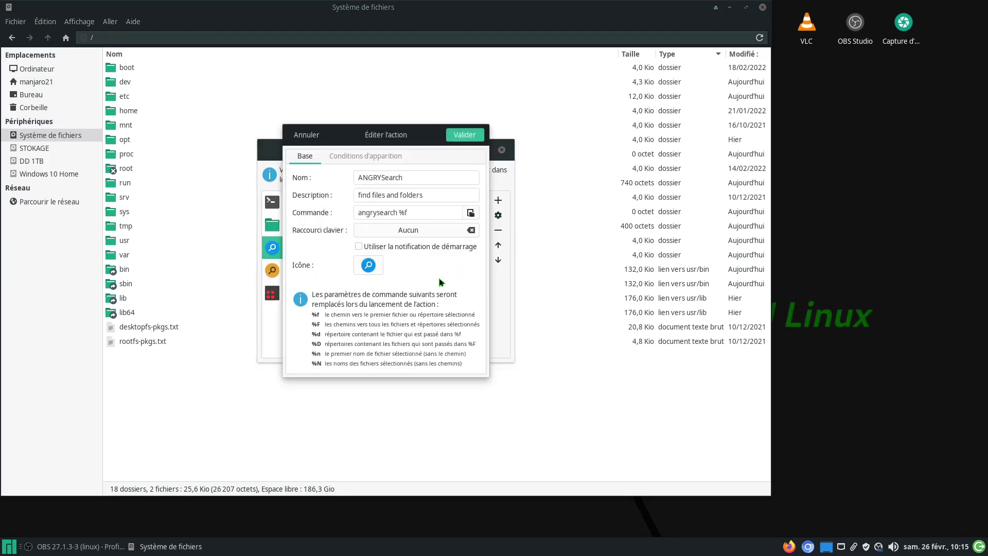
click(412, 213)
key(ctrl+a)
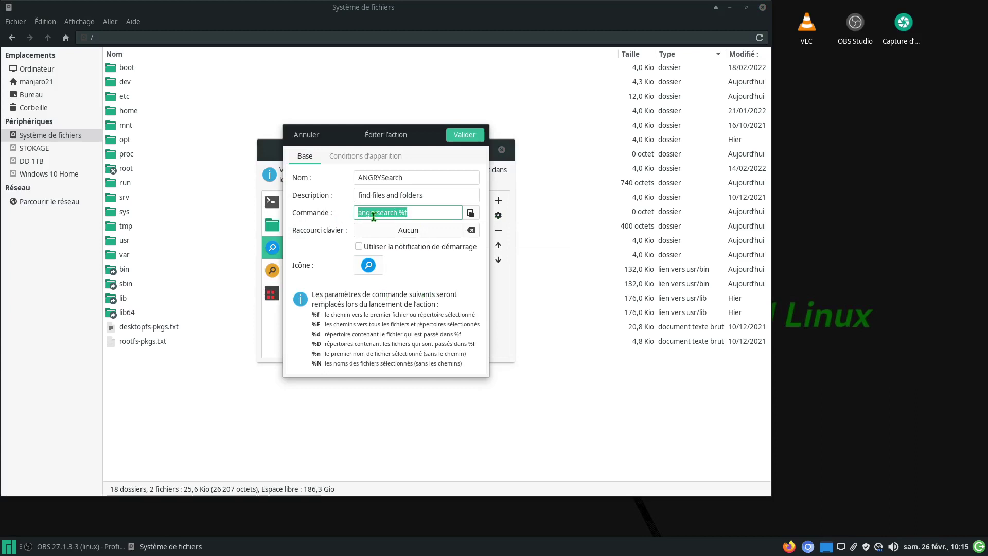
right_click(376, 215)
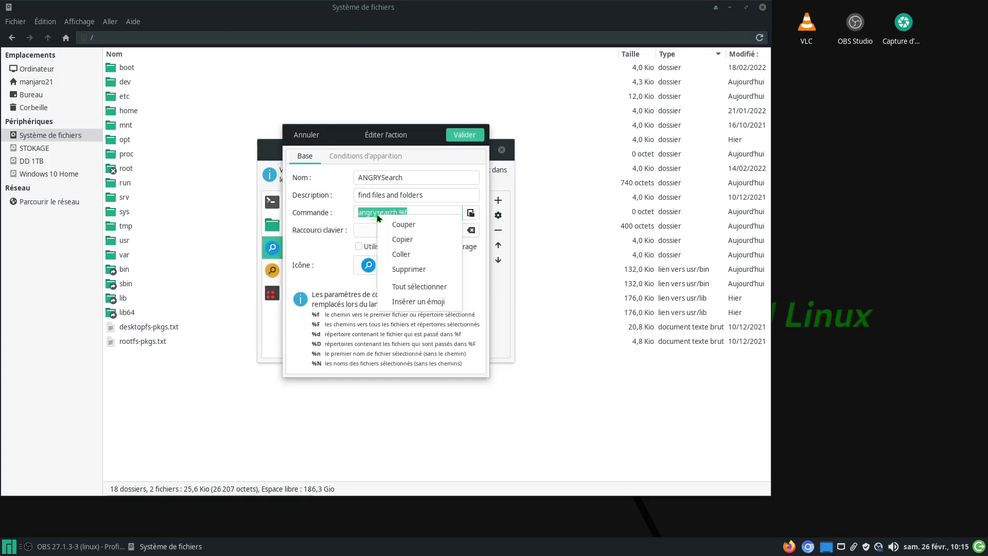
click(401, 254)
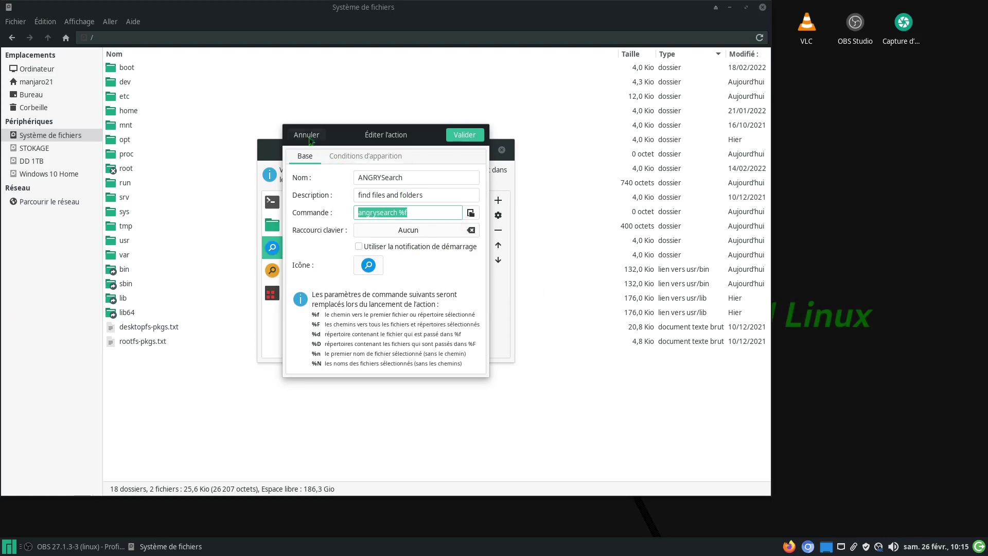
key(Return)
click(306, 270)
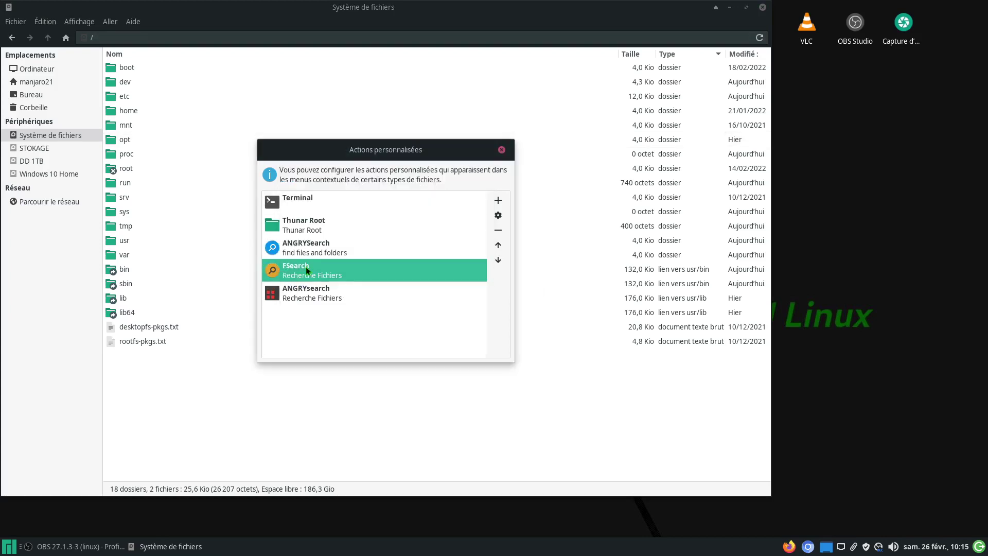
Step: Replace the FSearch action's long flatpak command with 'FSearch %f' and save it
click(498, 215)
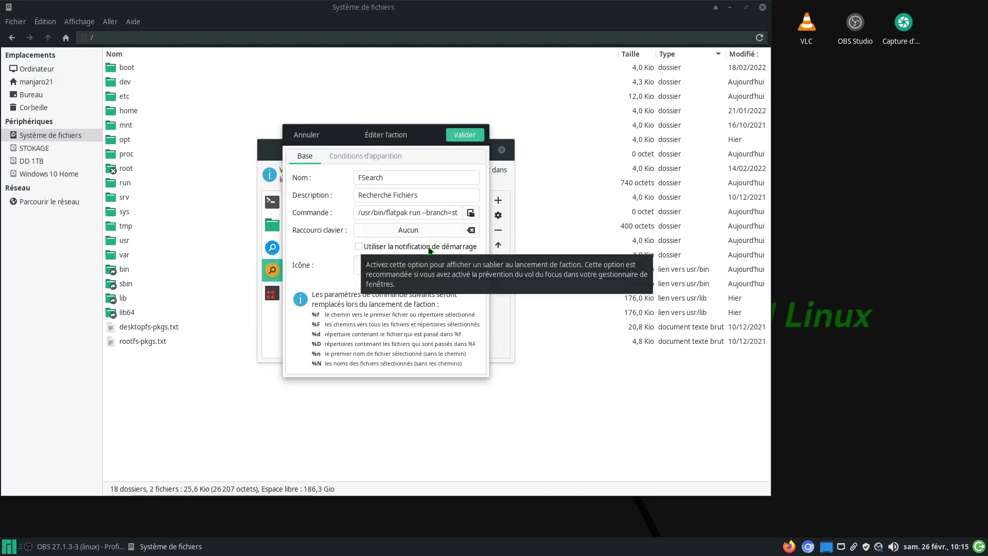
drag(447, 213, 356, 214)
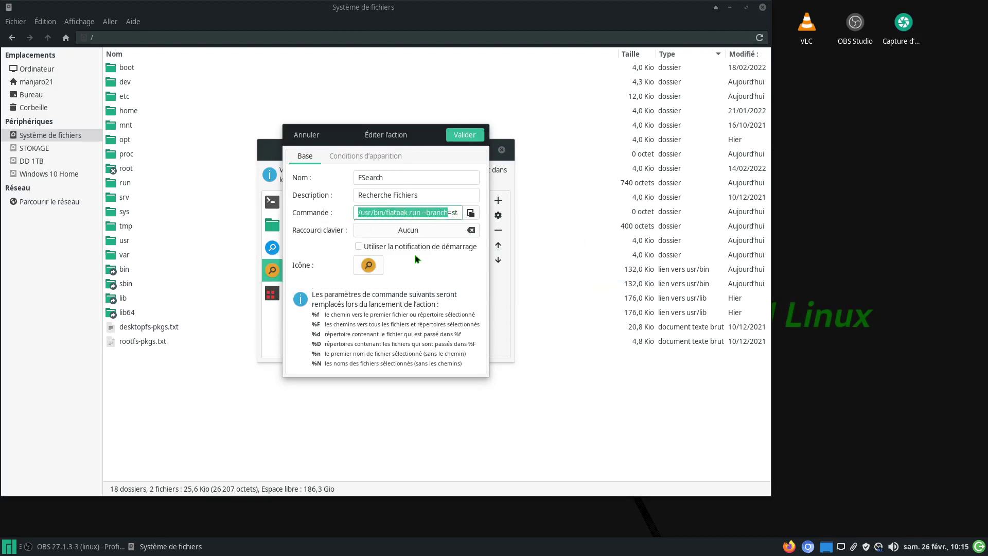
key(Delete)
drag(454, 214, 332, 214)
key(Delete)
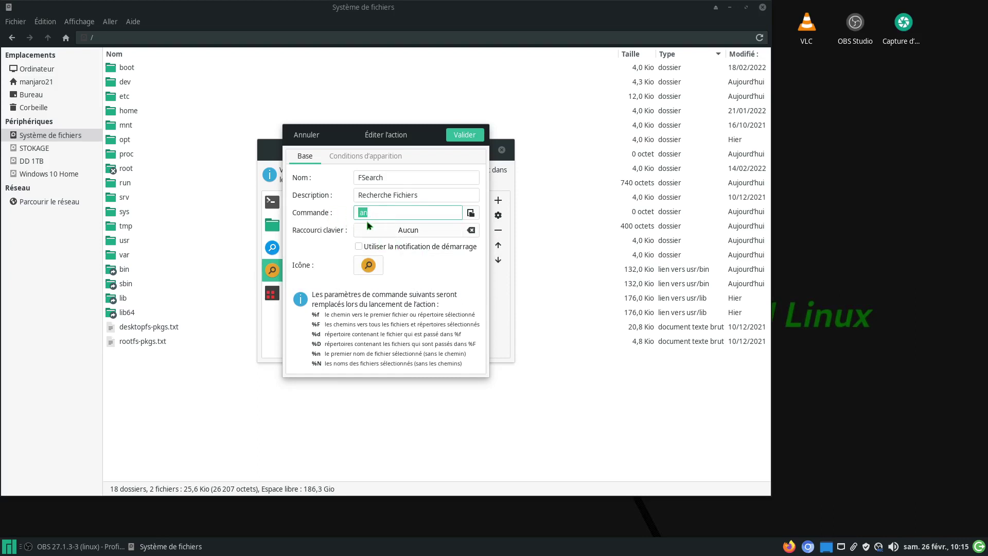
right_click(368, 216)
click(394, 253)
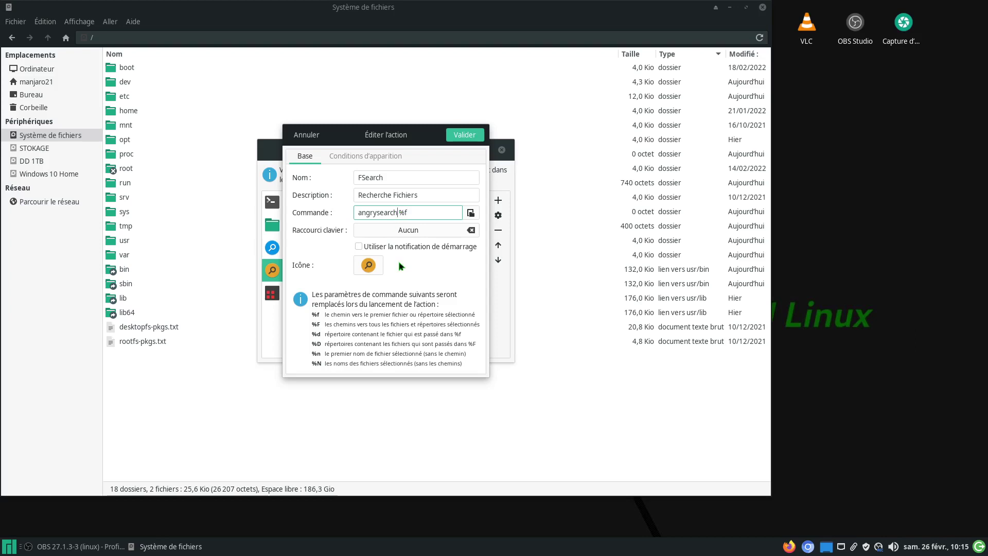
key(BackSpace)
key(BackSpace)
key(BackSpace)
key(BackSpace)
key(BackSpace)
key(BackSpace)
key(BackSpace)
key(BackSpace)
key(BackSpace)
key(BackSpace)
key(BackSpace)
key(BackSpace)
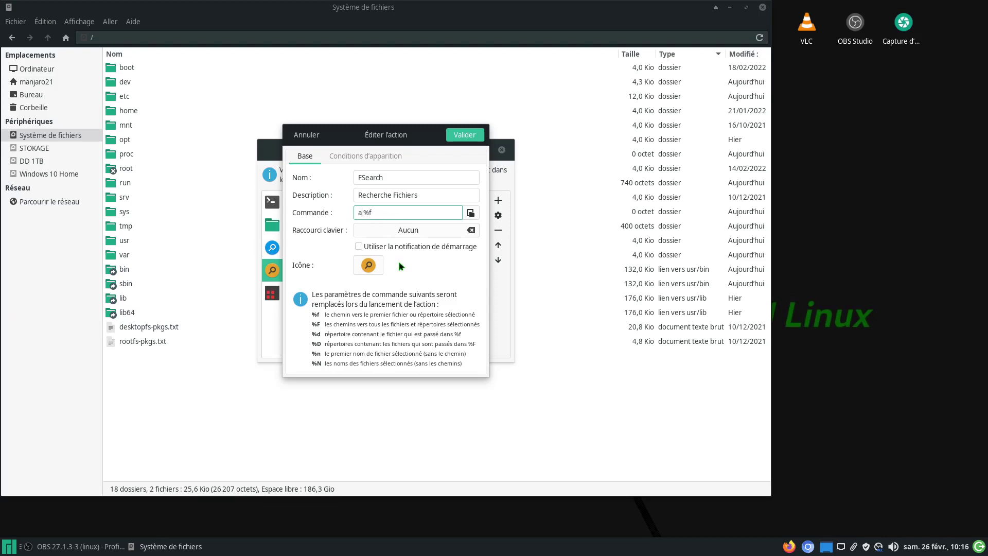
text(FSearch)
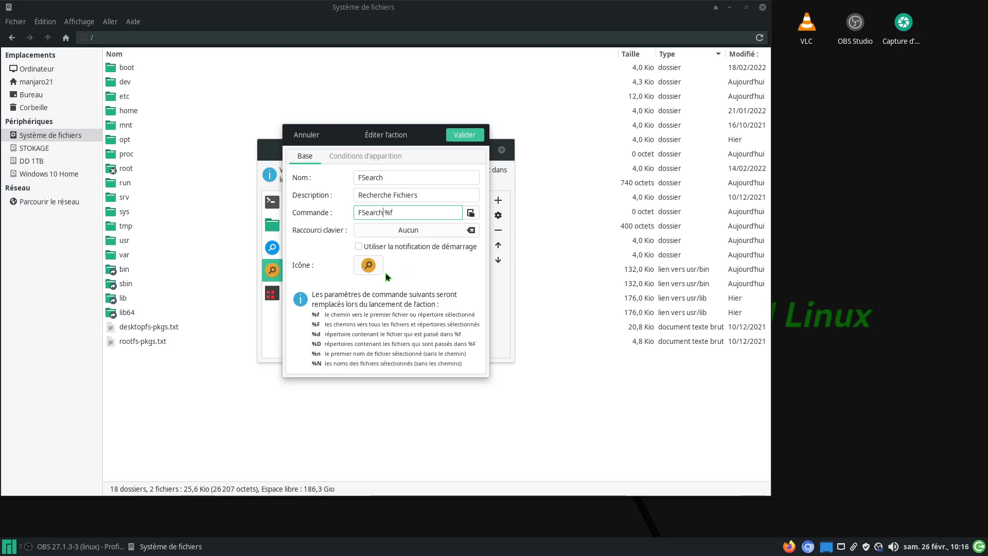
click(463, 135)
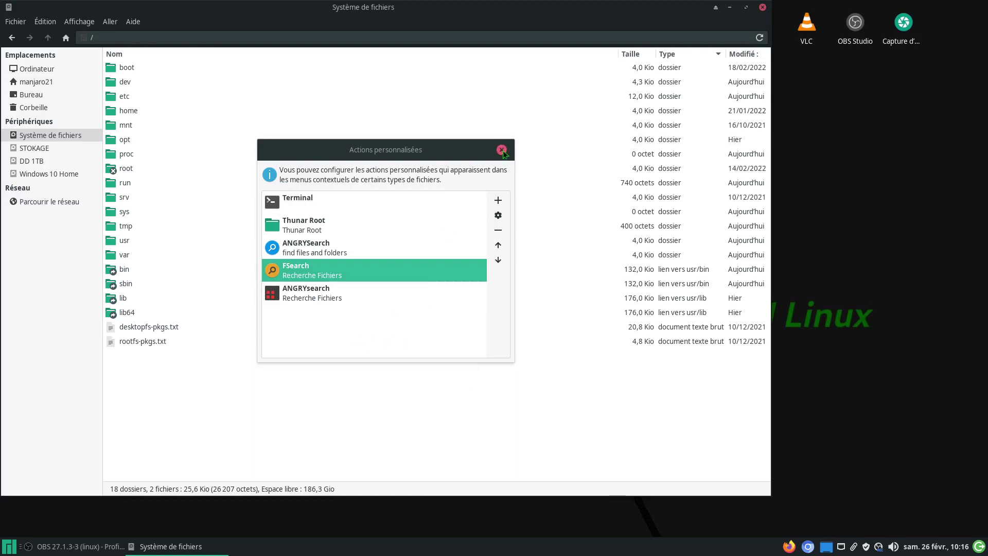
Step: Recheck the FSearch action's settings, confirm them, and close the custom actions window
click(498, 215)
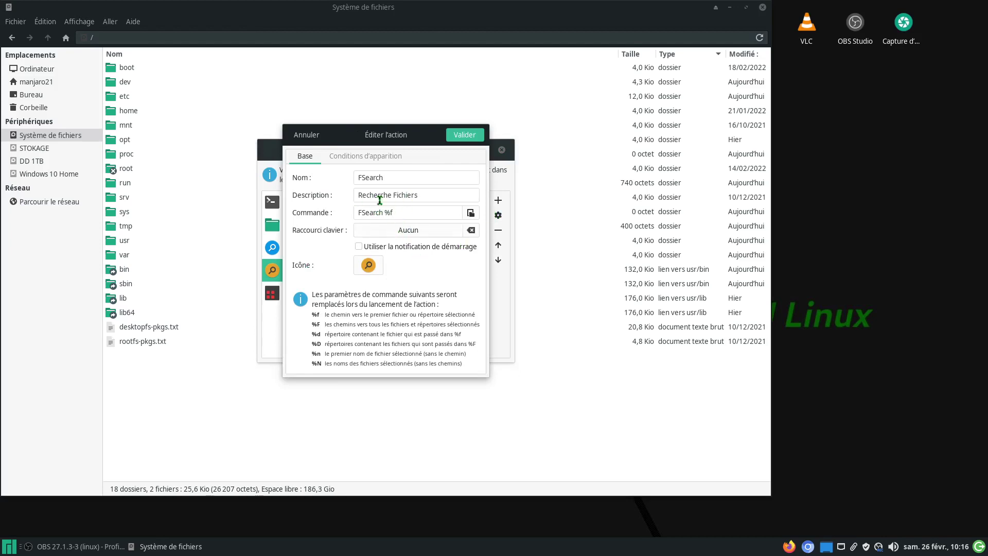
click(462, 137)
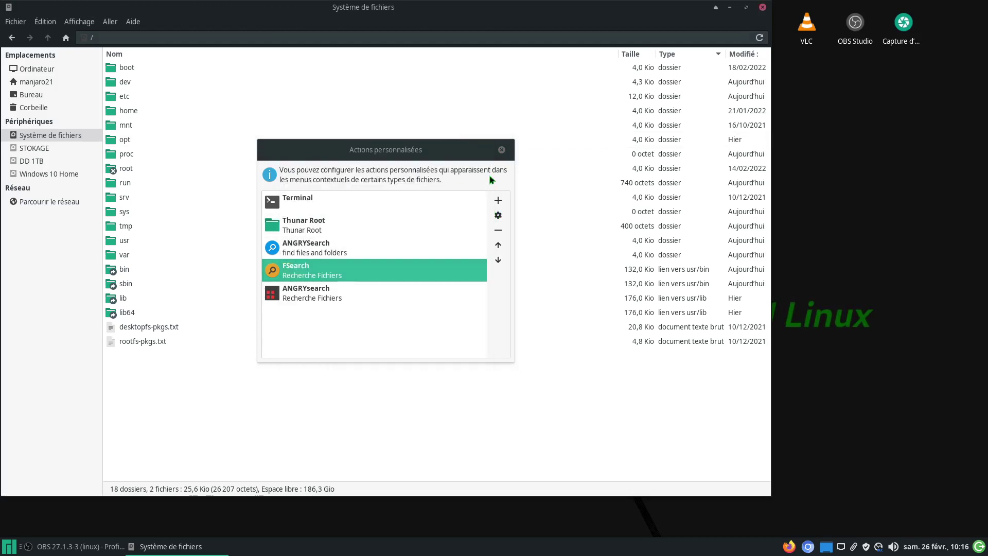
click(502, 150)
Step: Check the folder's context menu for the FSearch action twice, then close the Thunar window
click(503, 154)
right_click(293, 398)
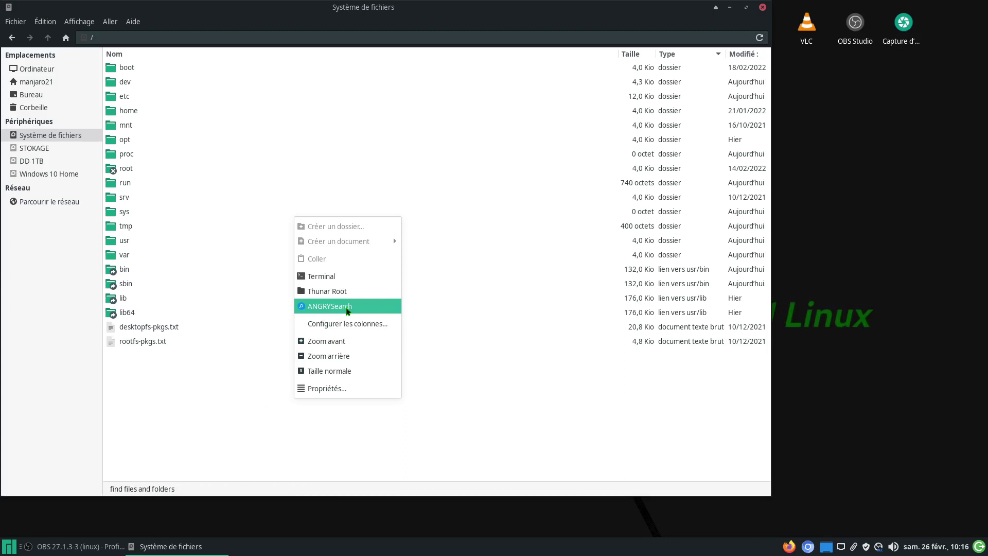
click(433, 26)
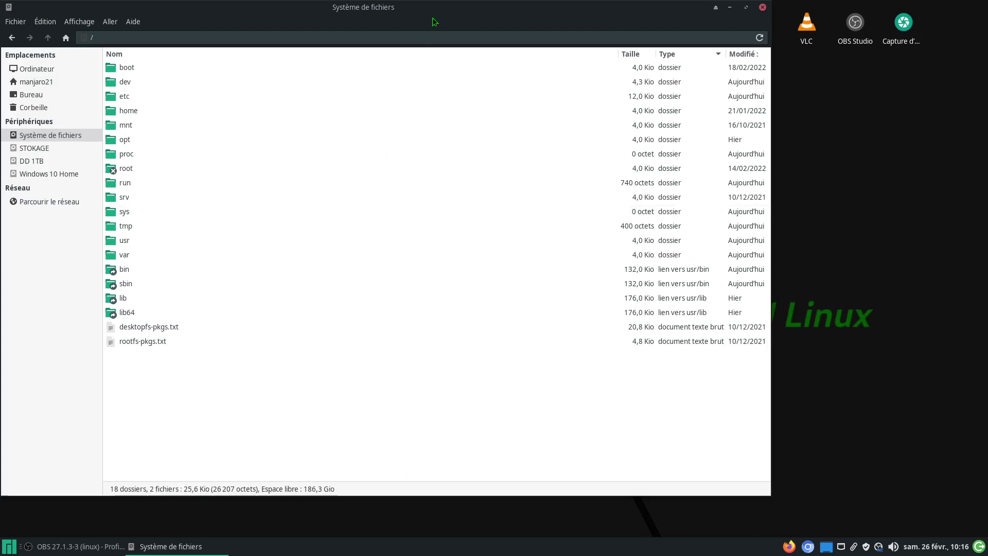
right_click(220, 407)
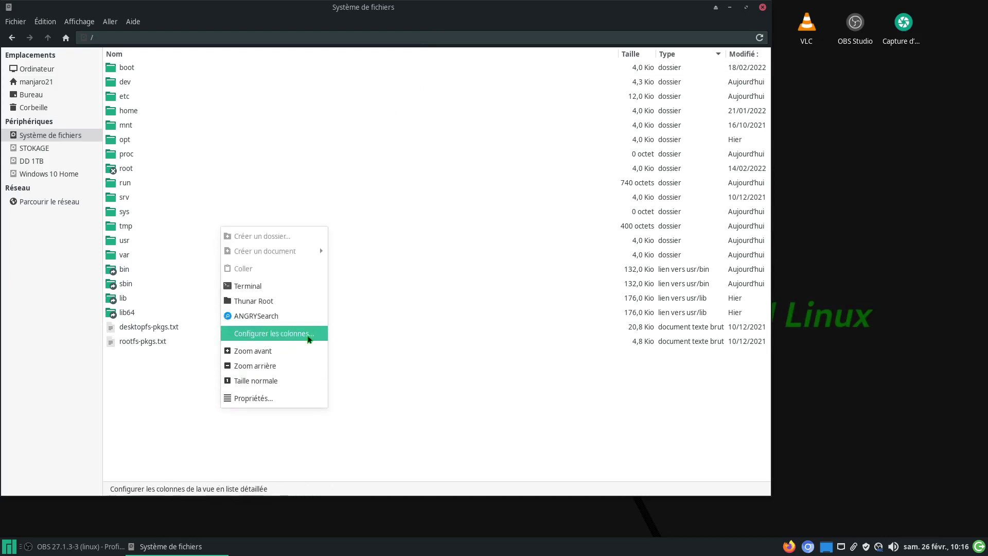
click(190, 414)
click(763, 7)
Step: Open the home folder and go to Édition > Configurer les actions personnalisées
double_click(34, 70)
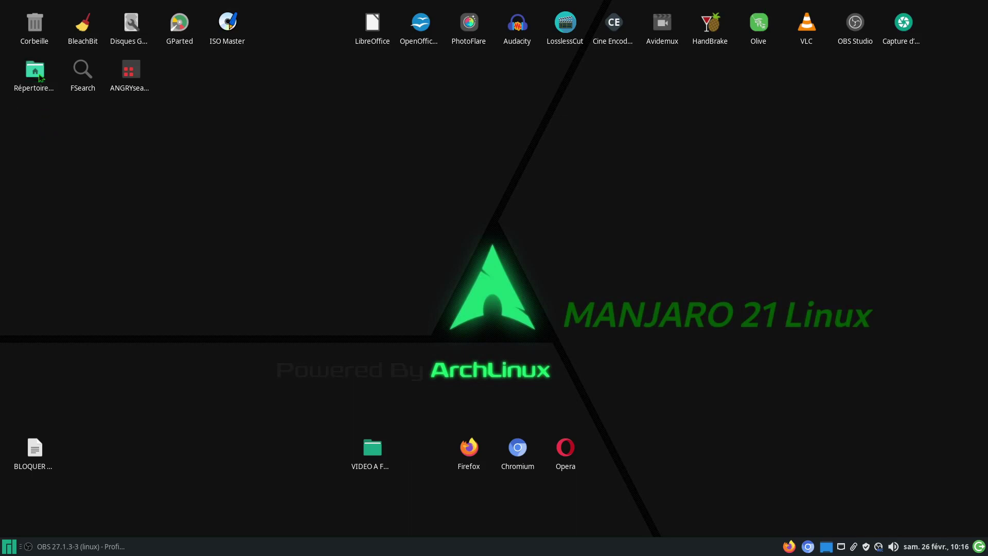
right_click(277, 322)
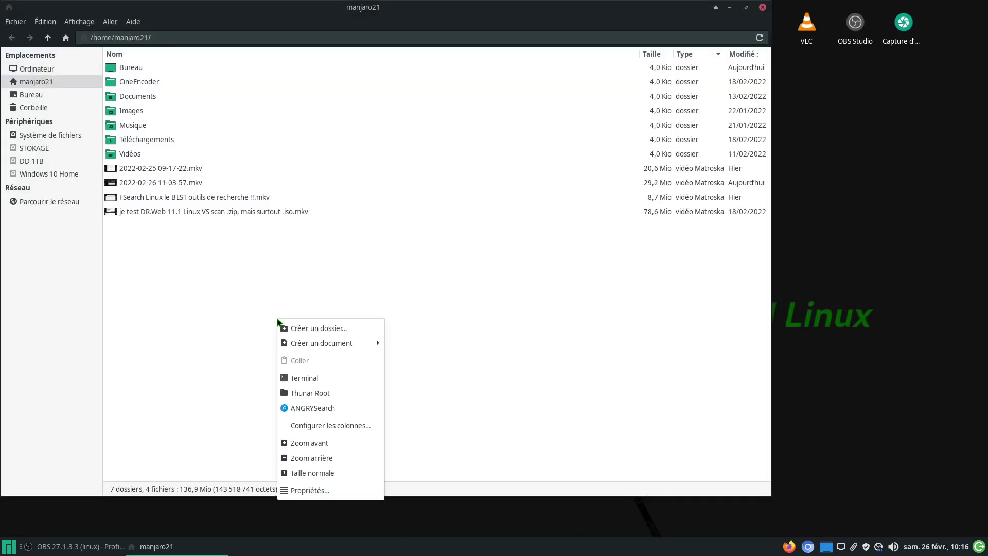
click(188, 283)
click(45, 22)
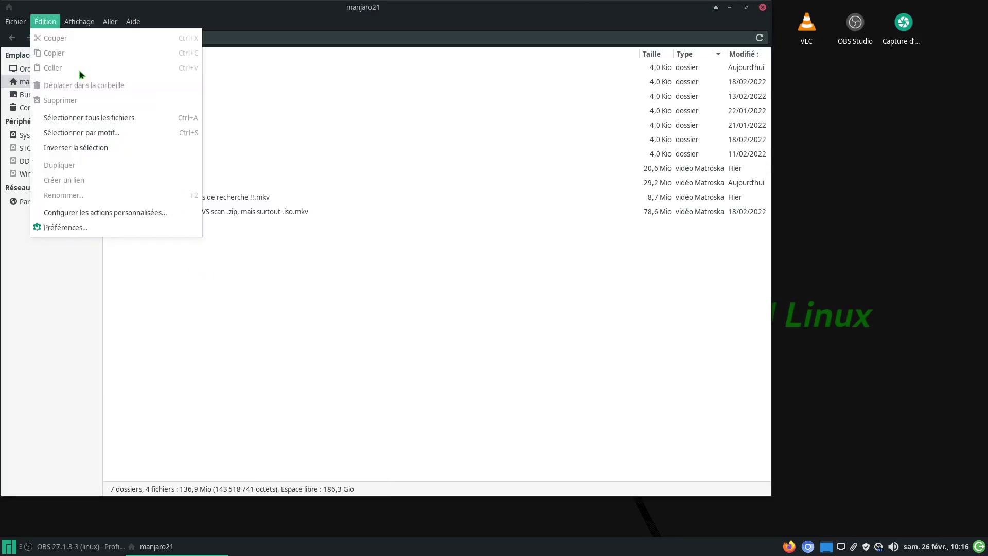
click(76, 213)
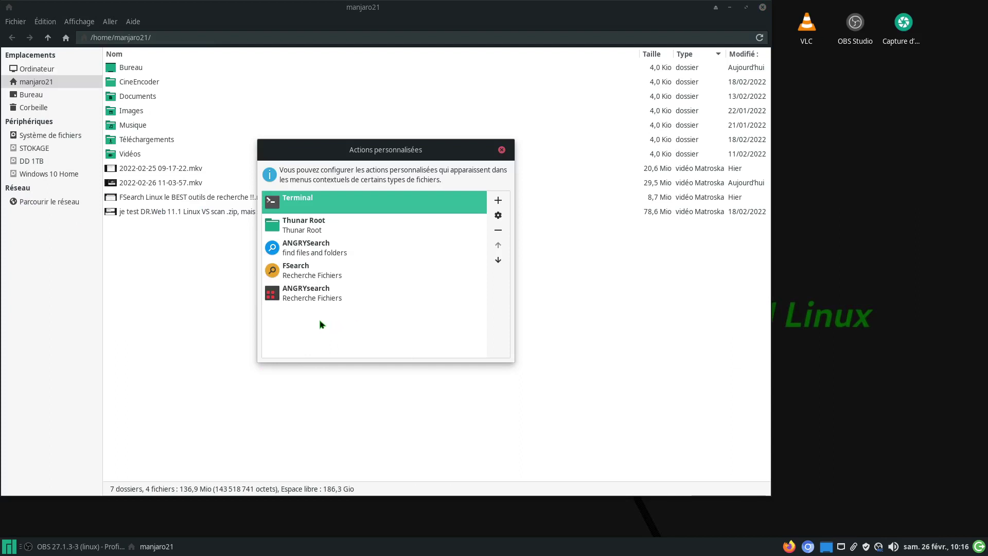
Step: Change the FSearch action's command to lowercase 'fsearch %f', save it, and close the list
click(309, 272)
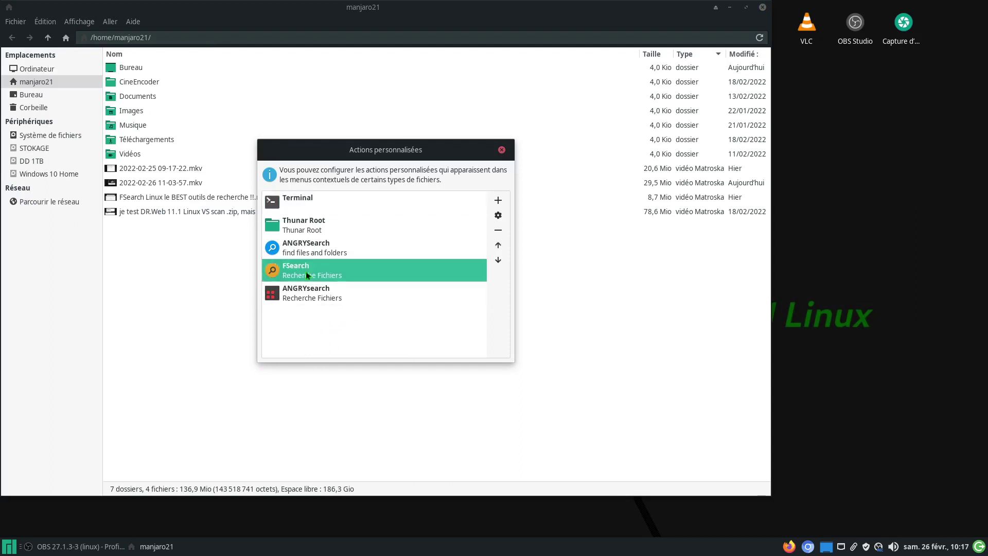
click(498, 215)
click(365, 215)
key(BackSpace)
key(BackSpace)
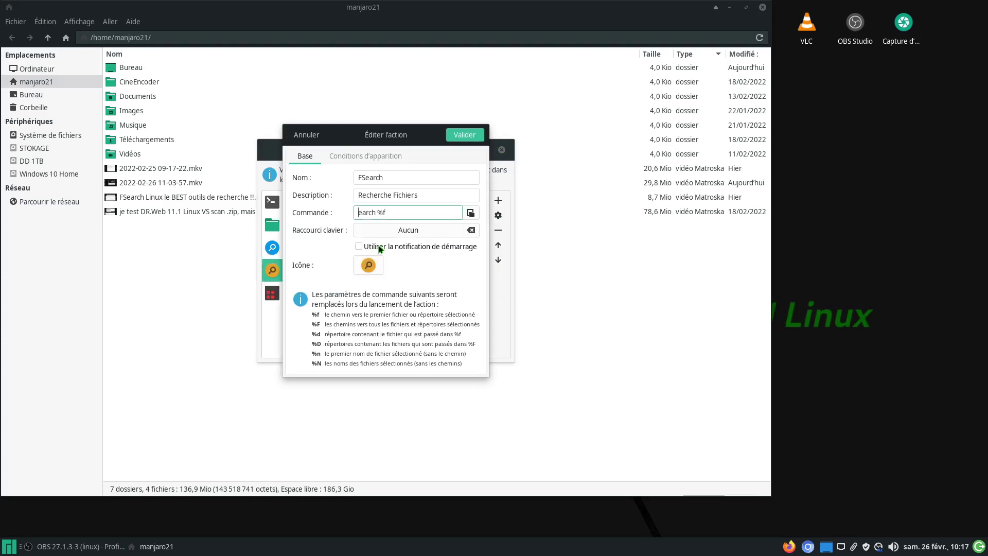
text(FS)
key(BackSpace)
key(BackSpace)
text(fs)
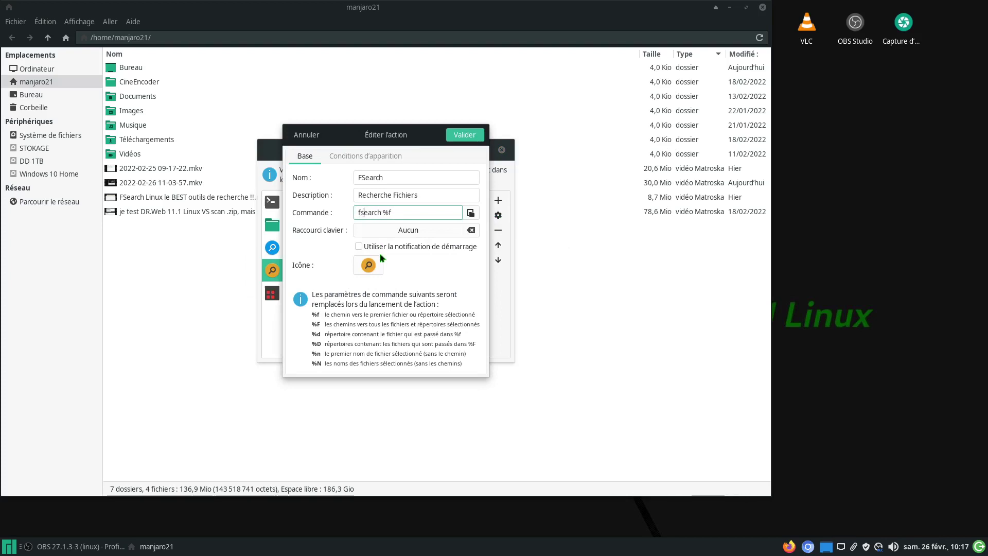
click(471, 136)
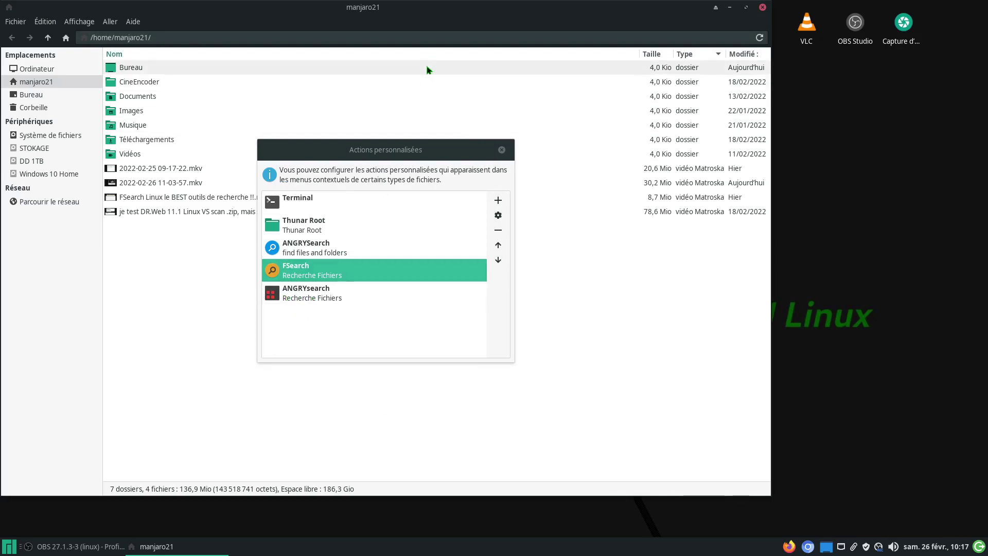
click(502, 150)
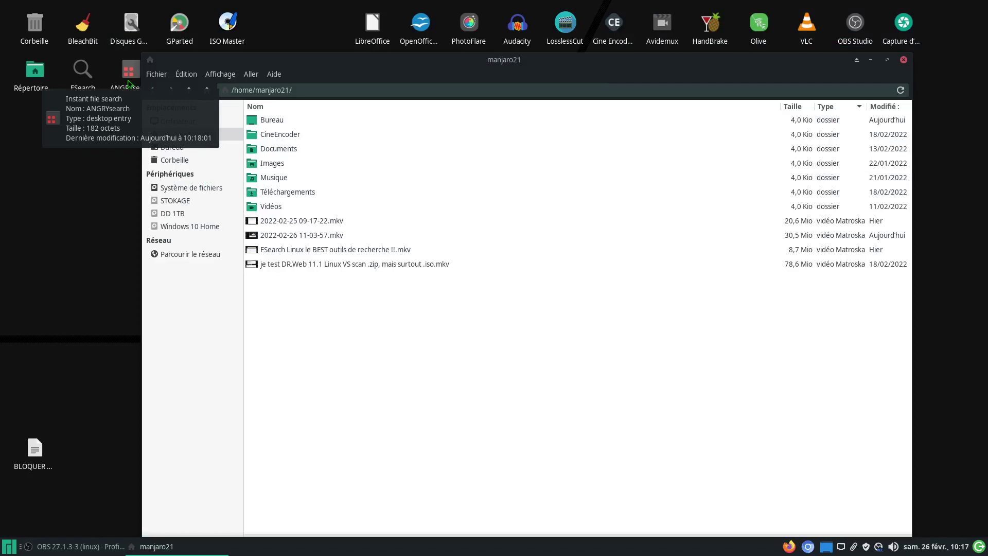
Step: Open the custom actions configuration and inspect the ANGRYsearch action without changing it
right_click(460, 416)
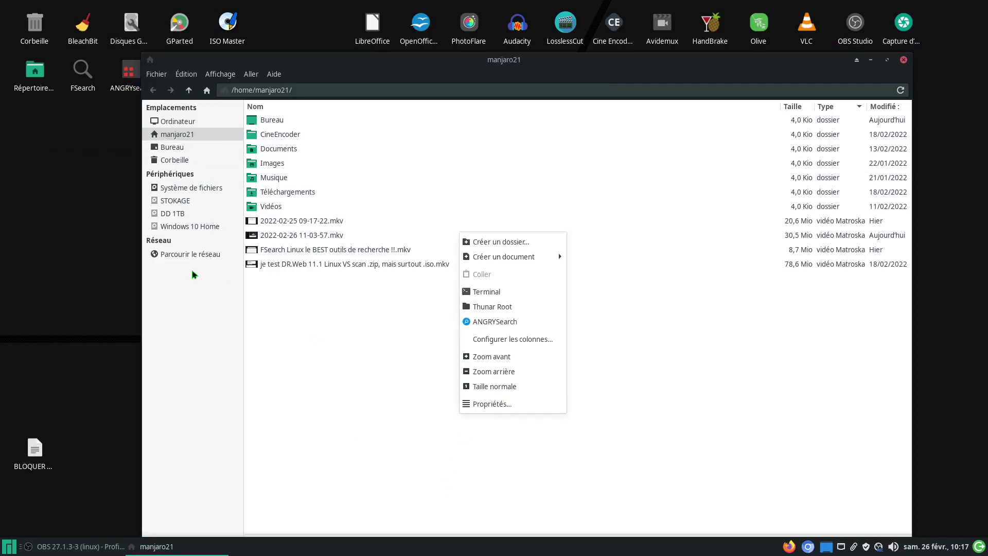
click(186, 75)
click(186, 74)
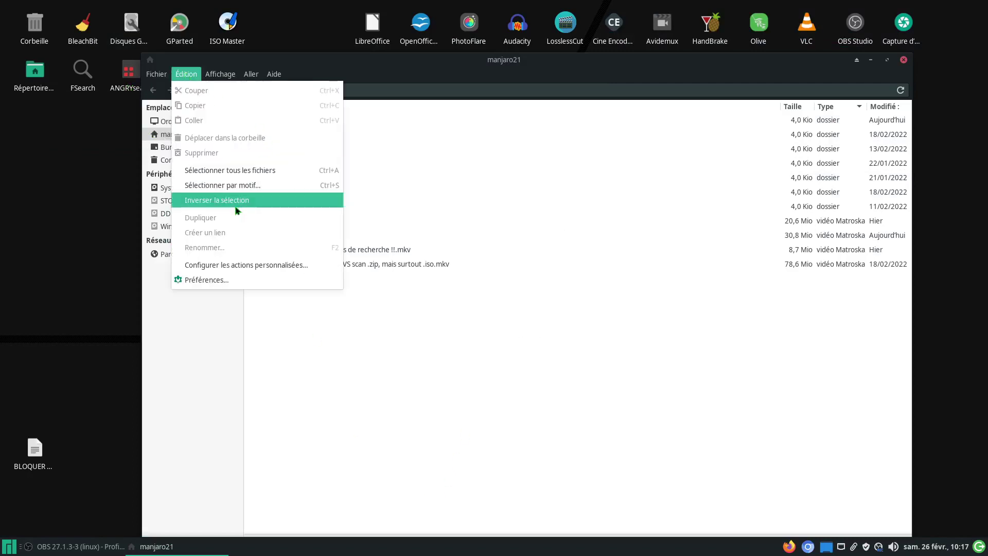
click(221, 265)
click(445, 350)
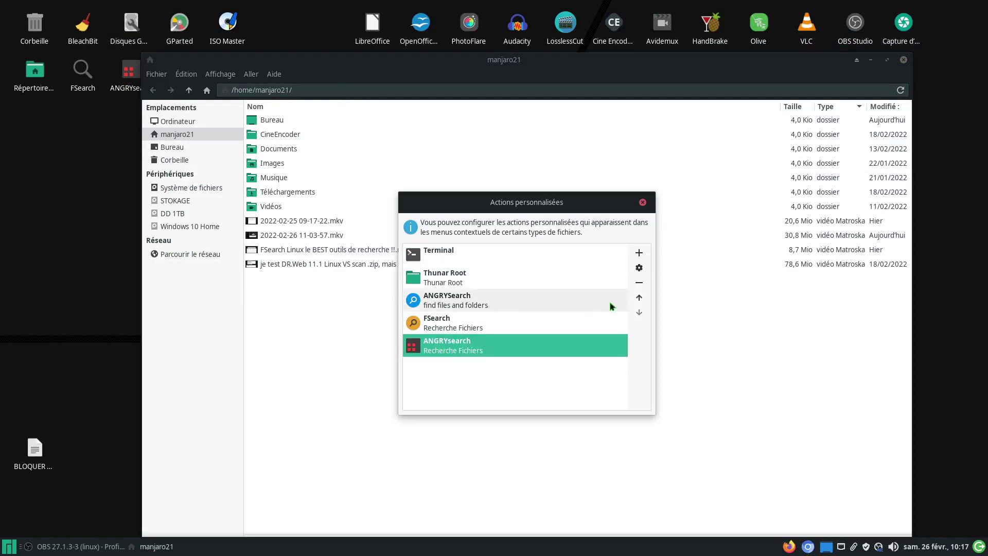
click(639, 267)
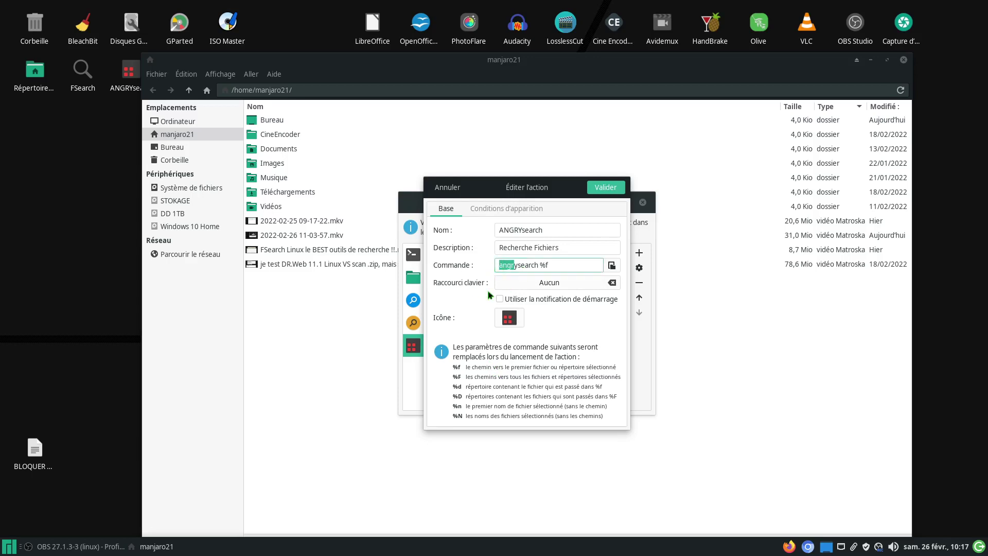
click(443, 189)
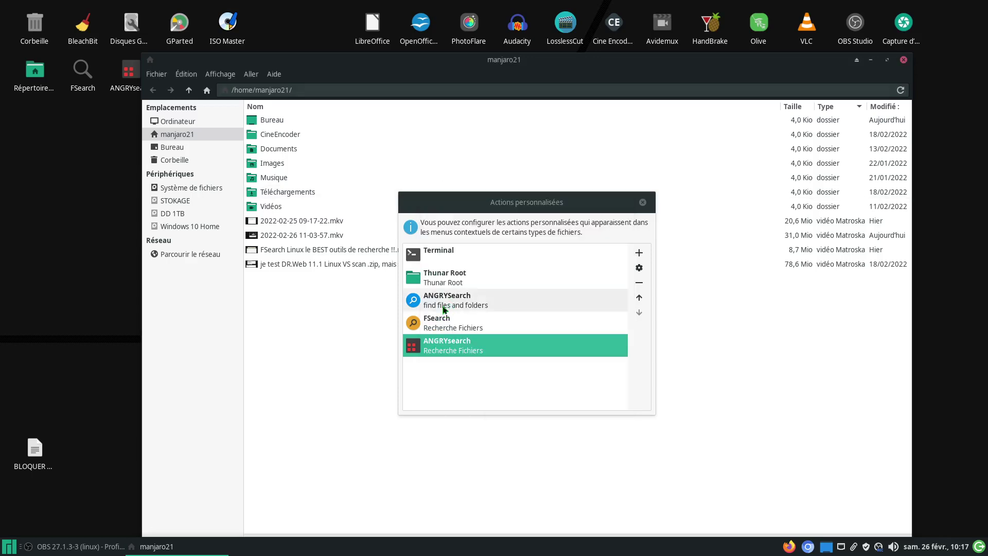
Step: Recheck the FSearch action reads 'fsearch %f', close the list, and close Thunar
click(436, 328)
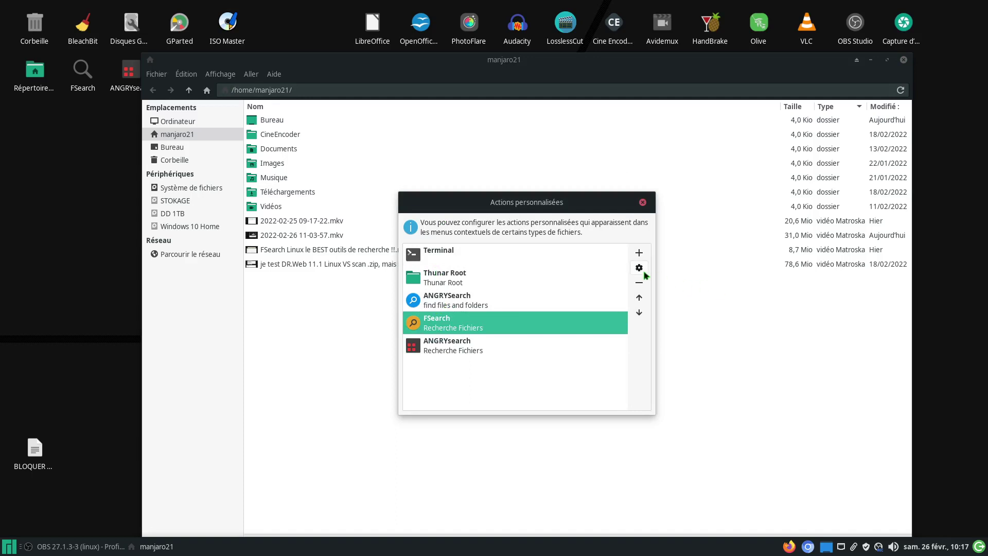
click(639, 268)
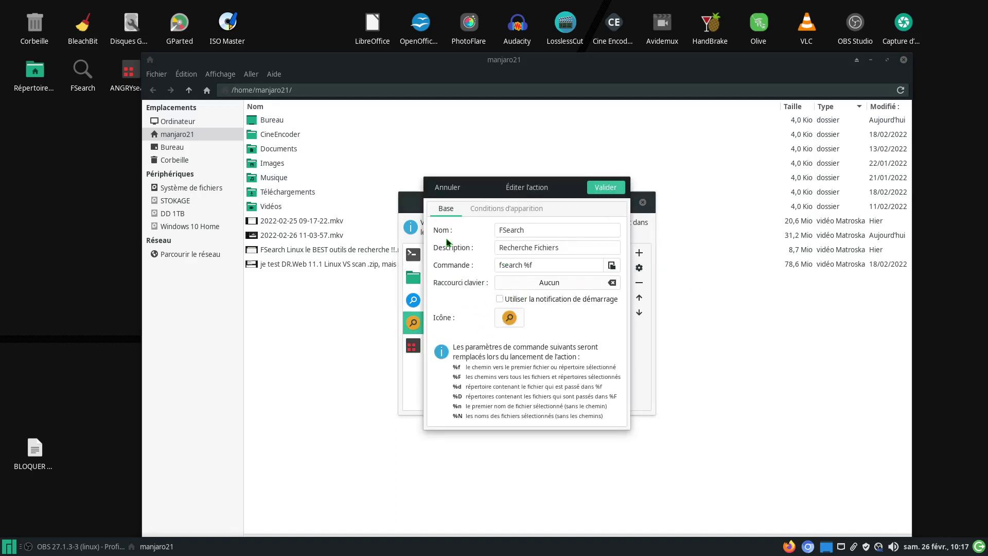
click(605, 187)
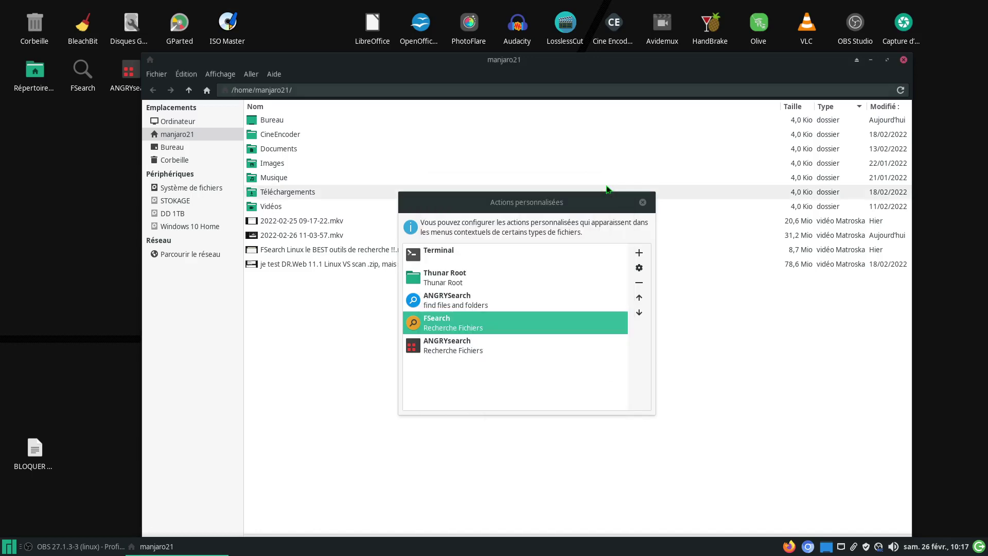
click(642, 203)
right_click(394, 356)
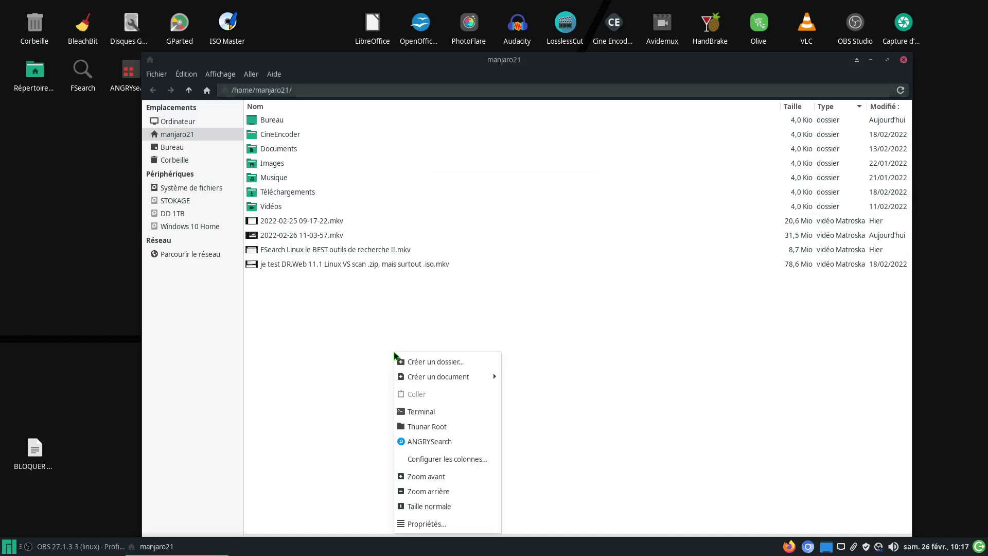
click(330, 379)
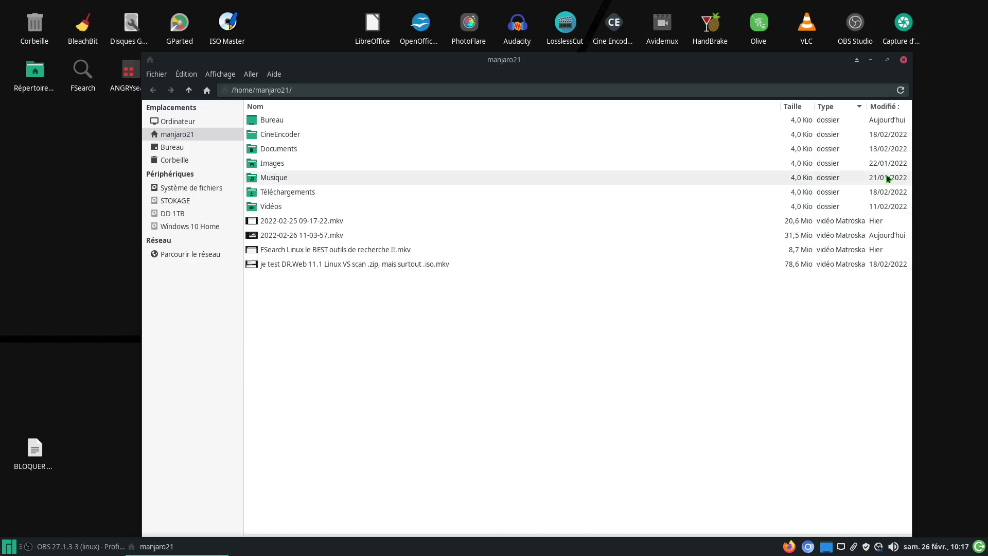
click(904, 60)
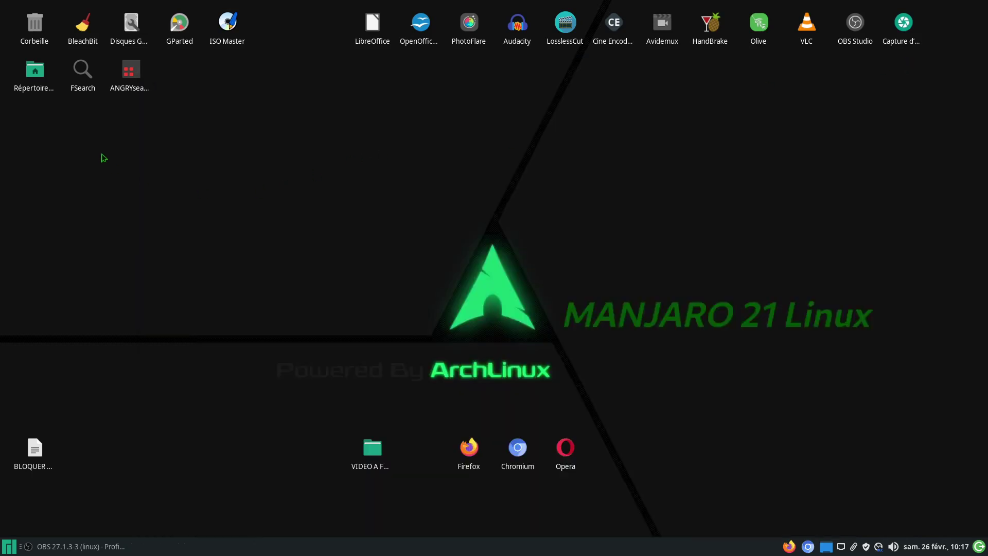
Step: Reopen the home folder and open the FSearch action's editor from the custom actions list
double_click(37, 76)
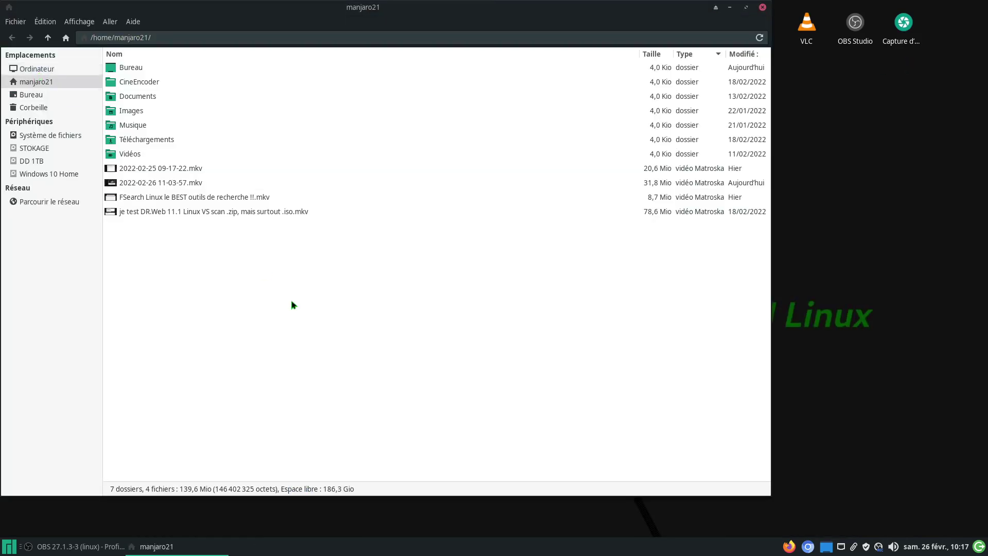
right_click(313, 301)
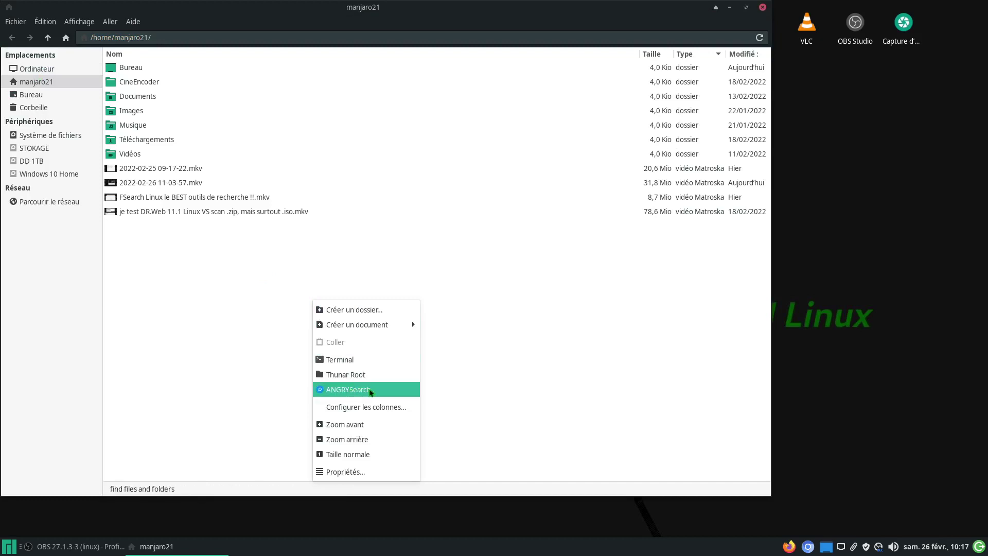
click(263, 325)
click(51, 22)
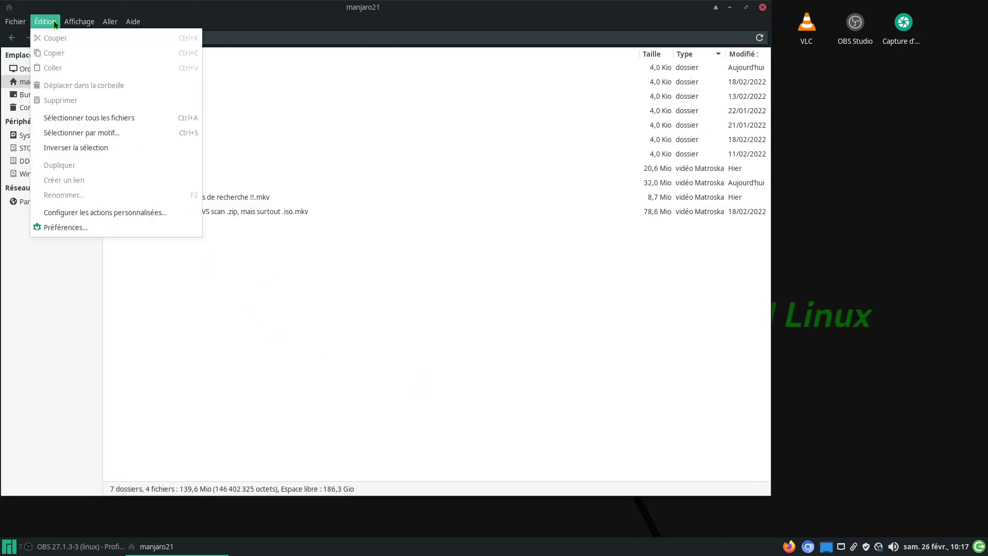
click(88, 212)
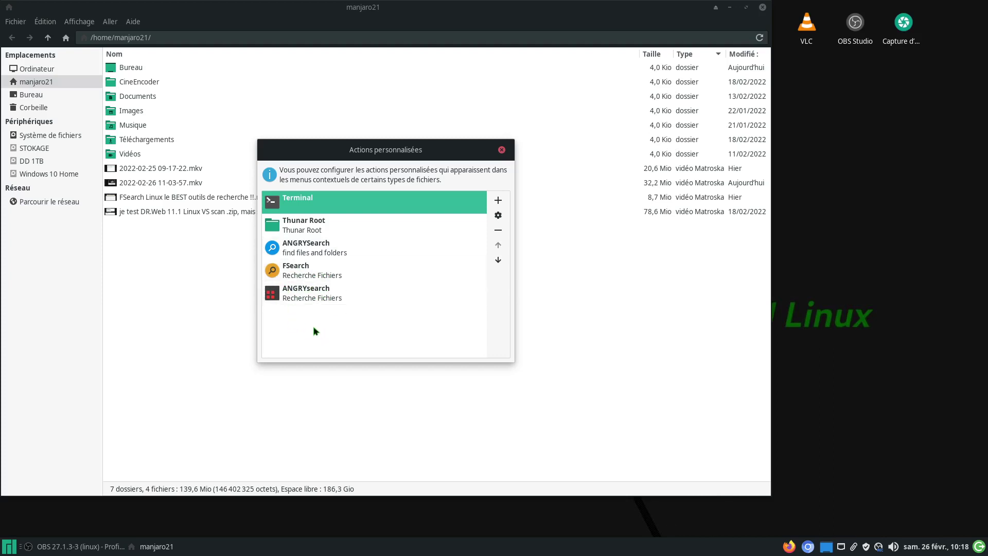
click(310, 275)
click(497, 216)
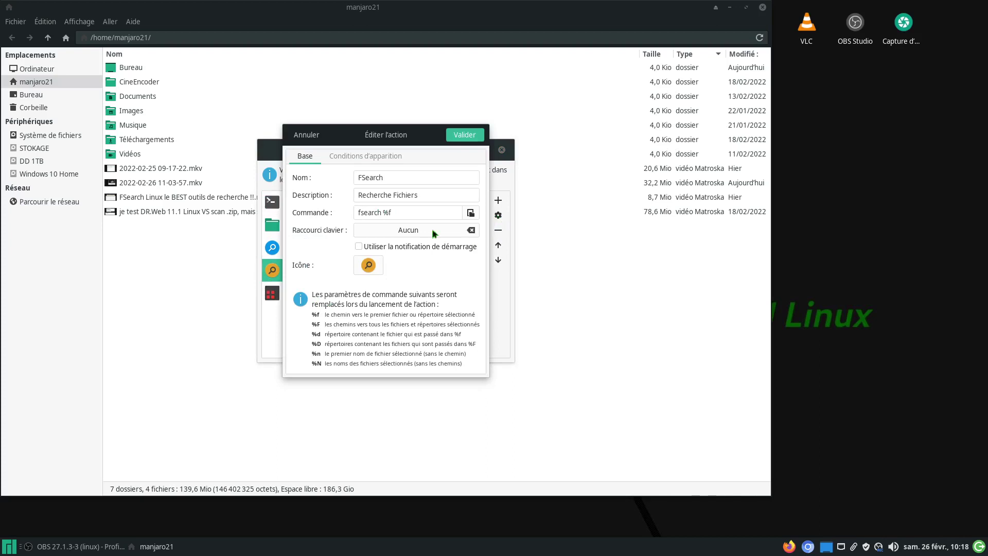
click(471, 213)
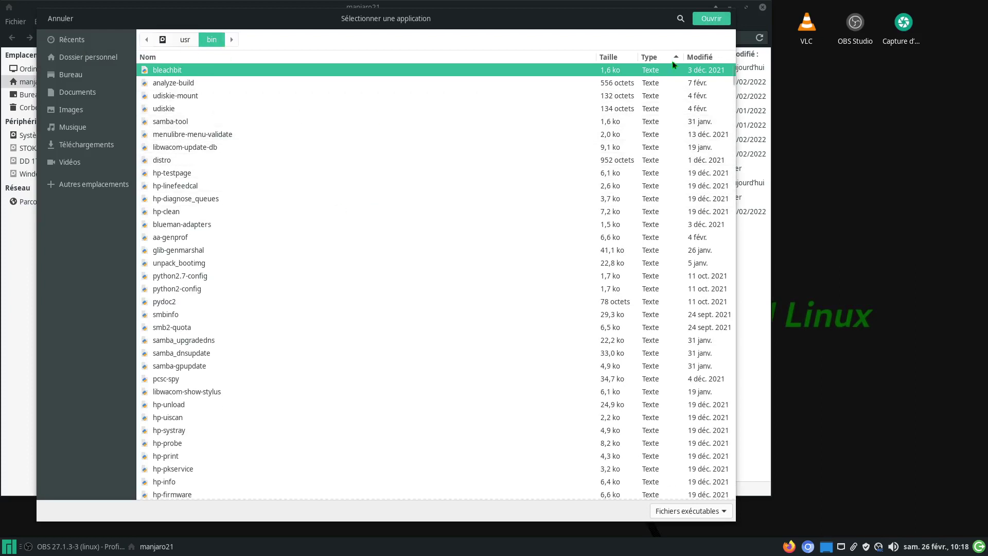
click(680, 18)
drag(545, 18, 685, 77)
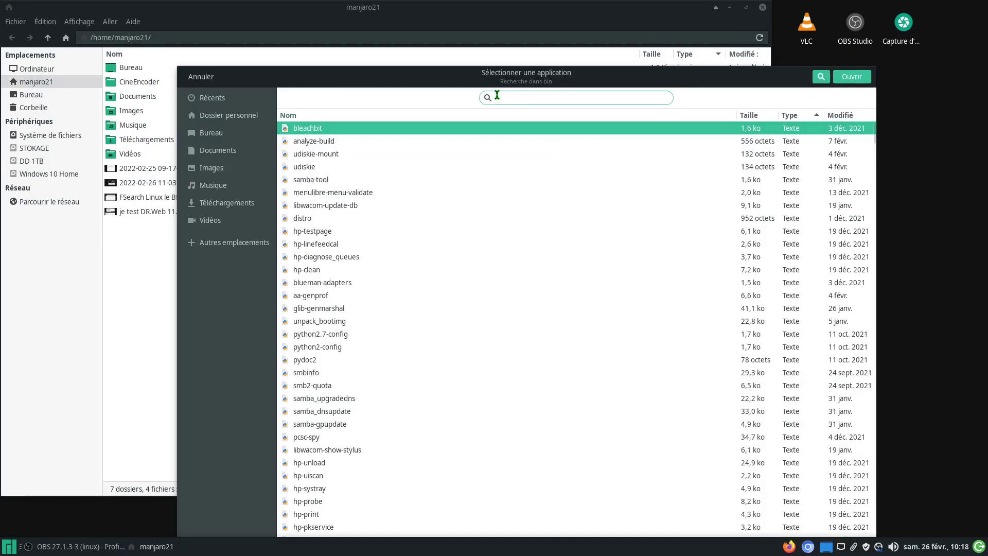
text(fs)
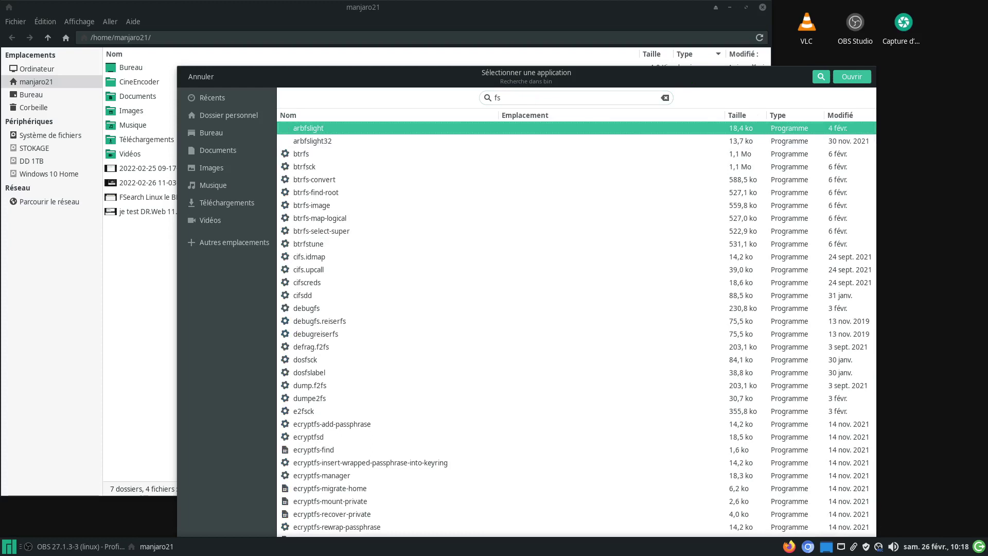
text(ea)
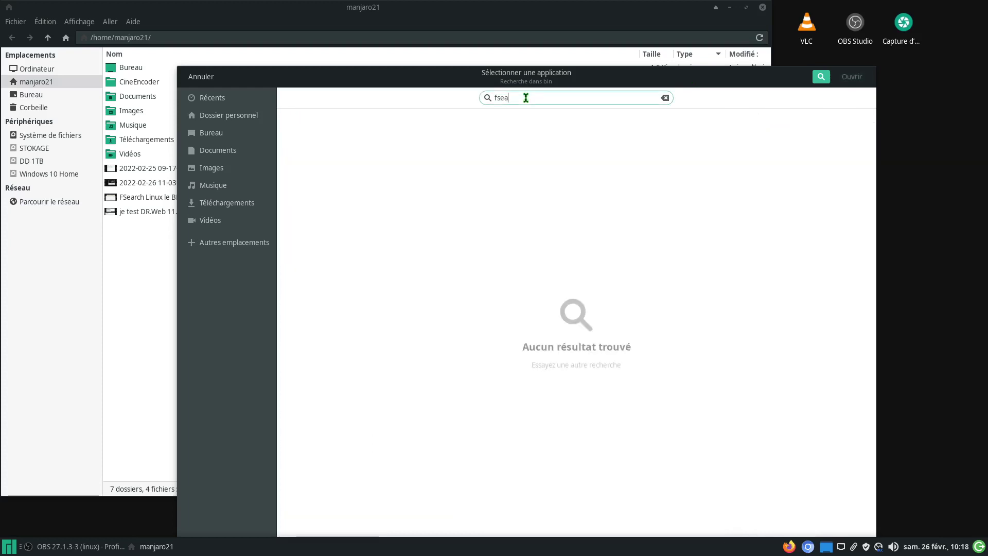
text(rch)
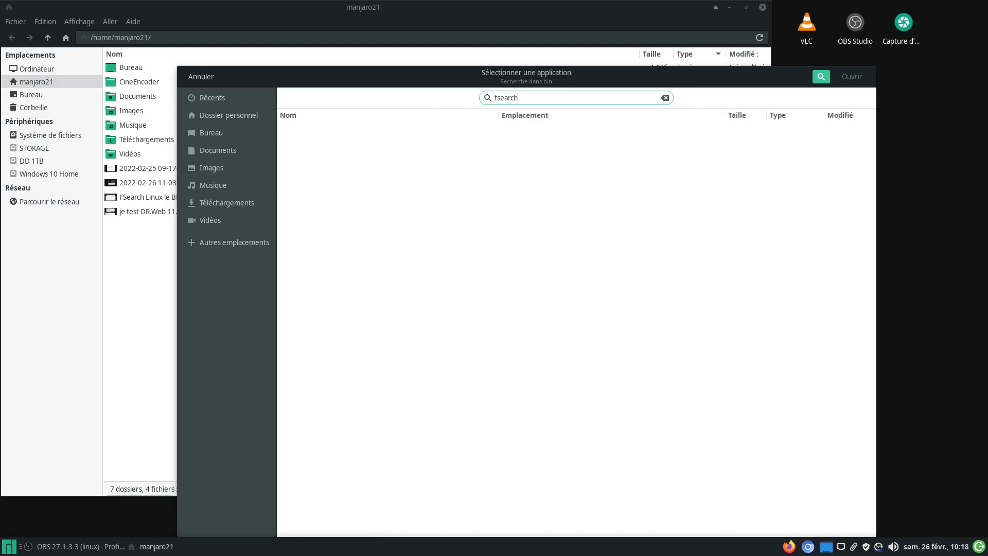
key(ctrl+BackSpace)
text(FS)
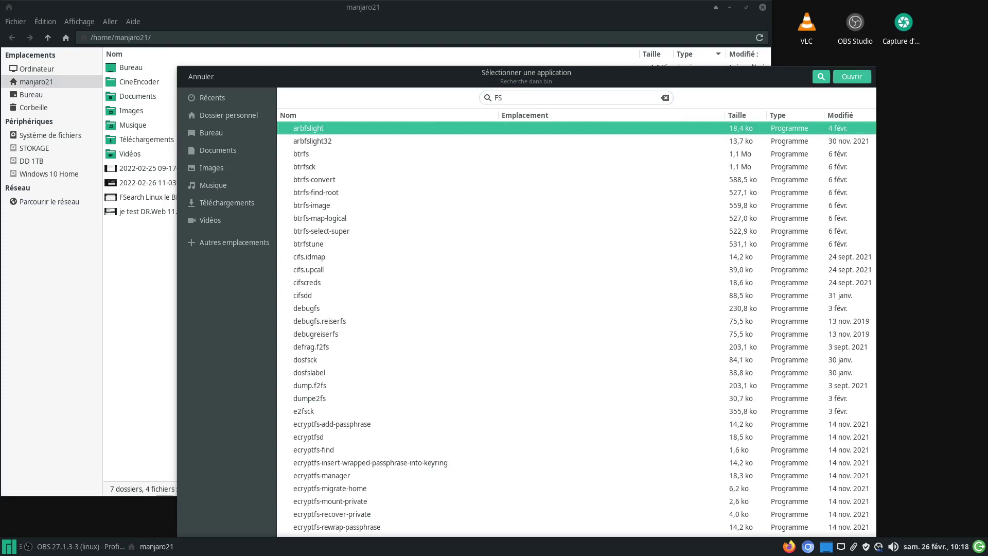
text(earch)
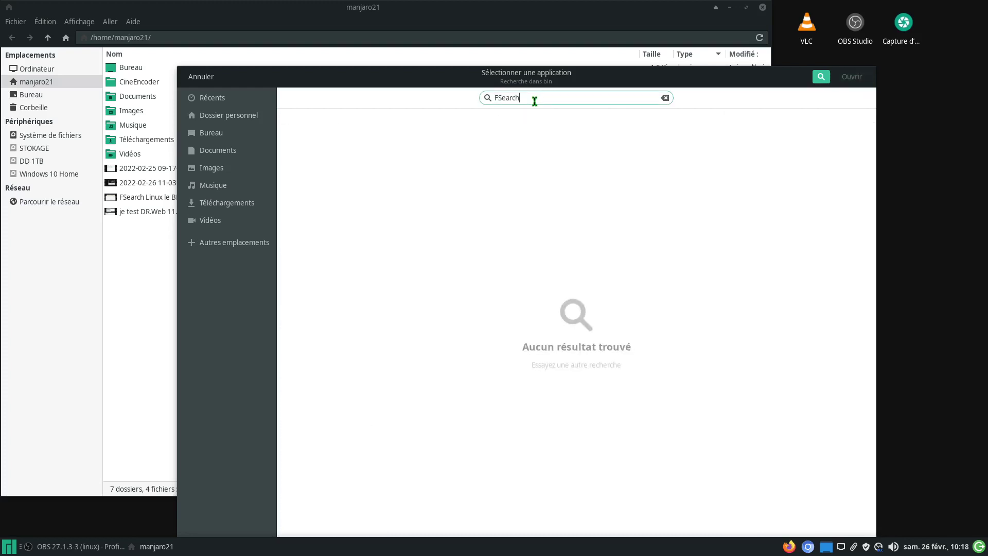
drag(533, 97, 480, 101)
text(angry)
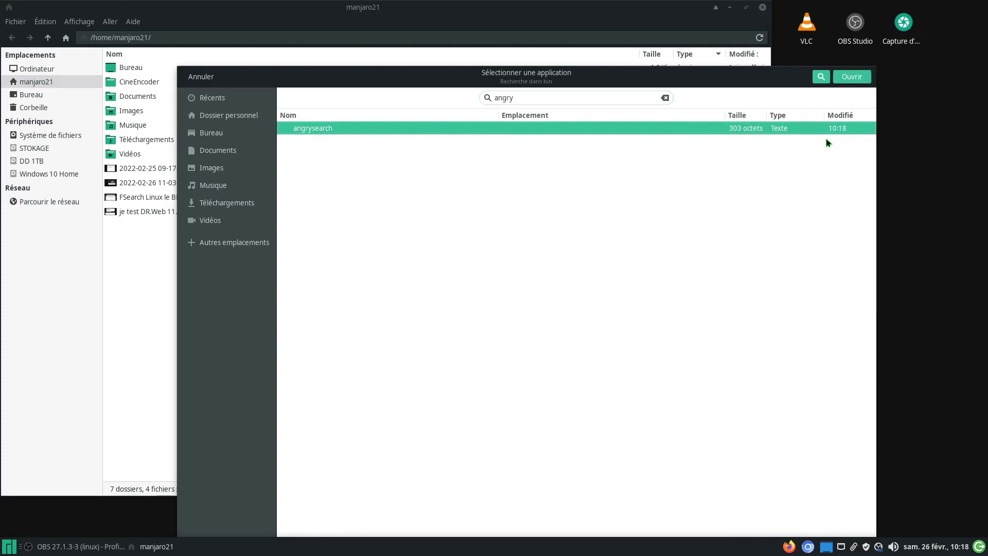
drag(520, 98, 478, 98)
text(catfi)
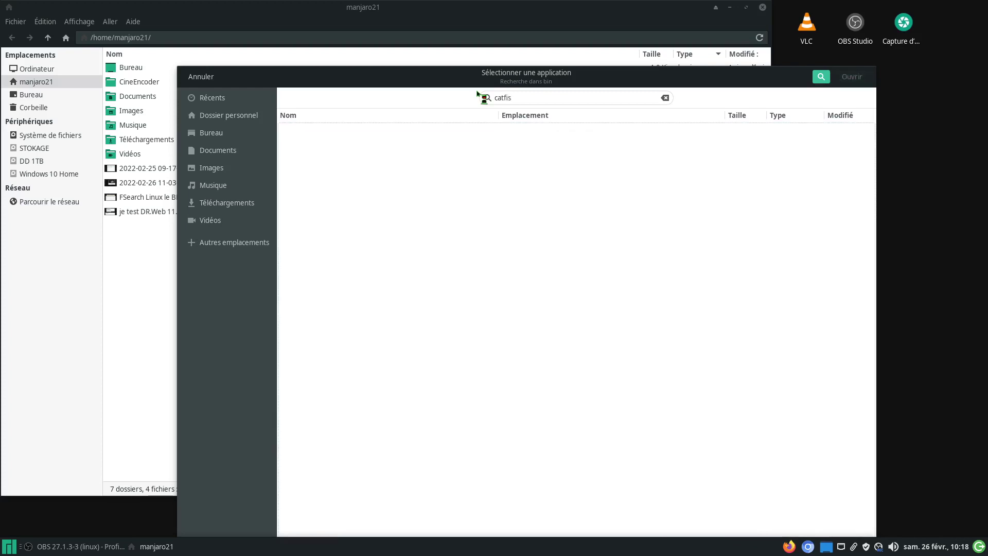
text(sh)
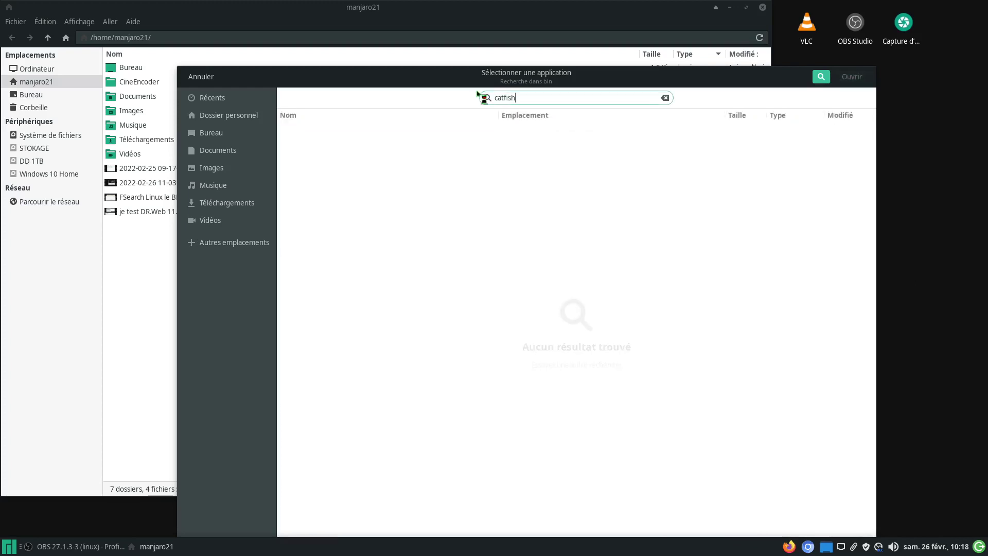
double_click(522, 98)
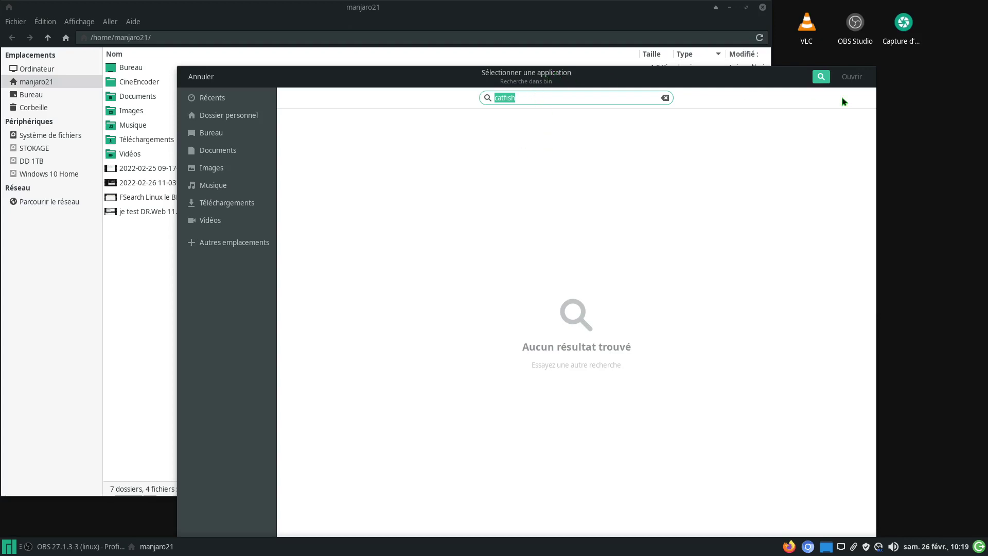
click(206, 78)
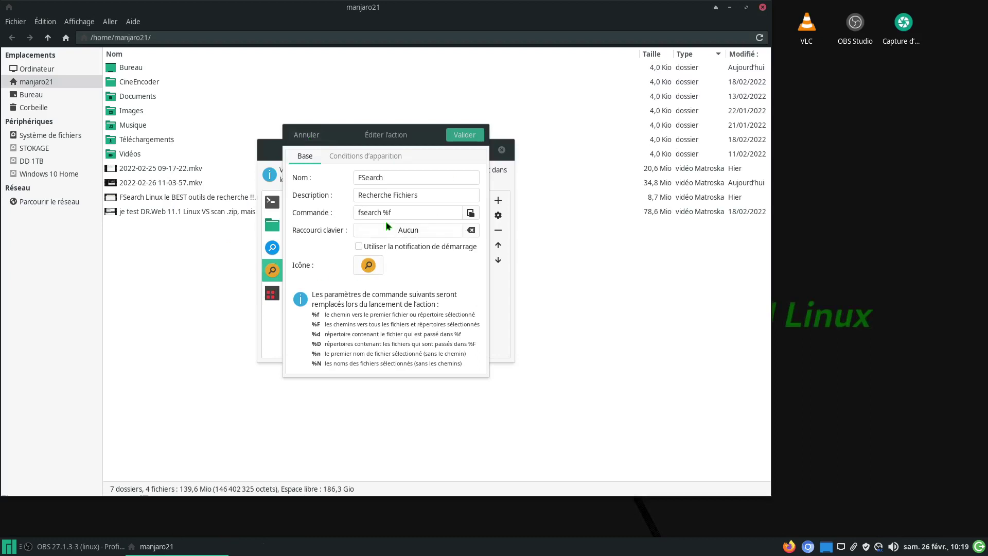
Step: Cancel the FSearch editor, close the custom actions list, and move the window right and down
click(313, 138)
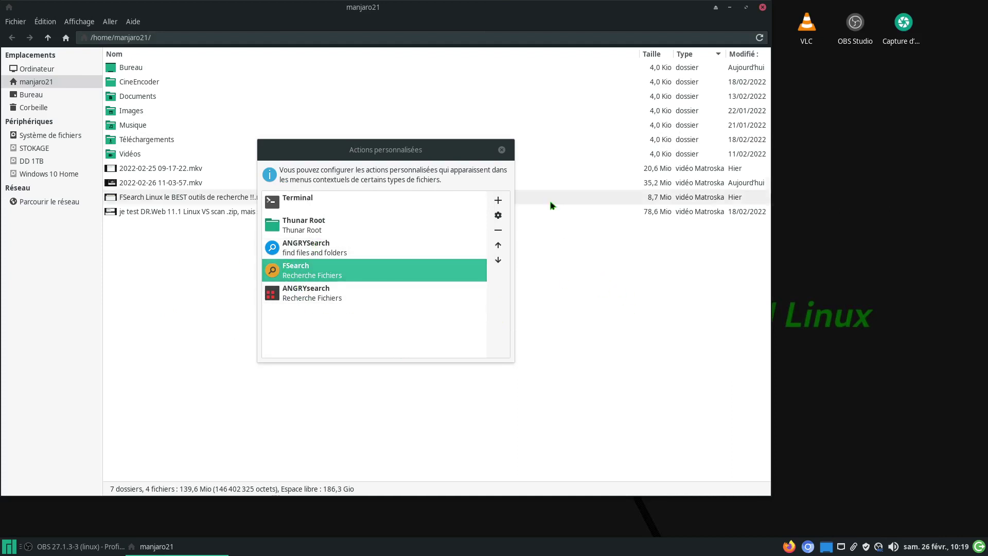
click(501, 149)
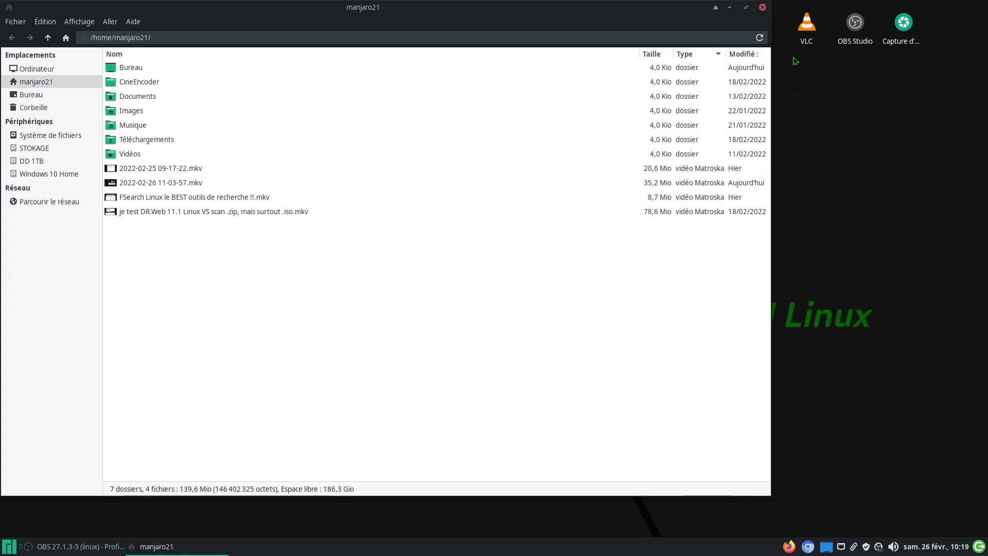
drag(676, 12, 735, 28)
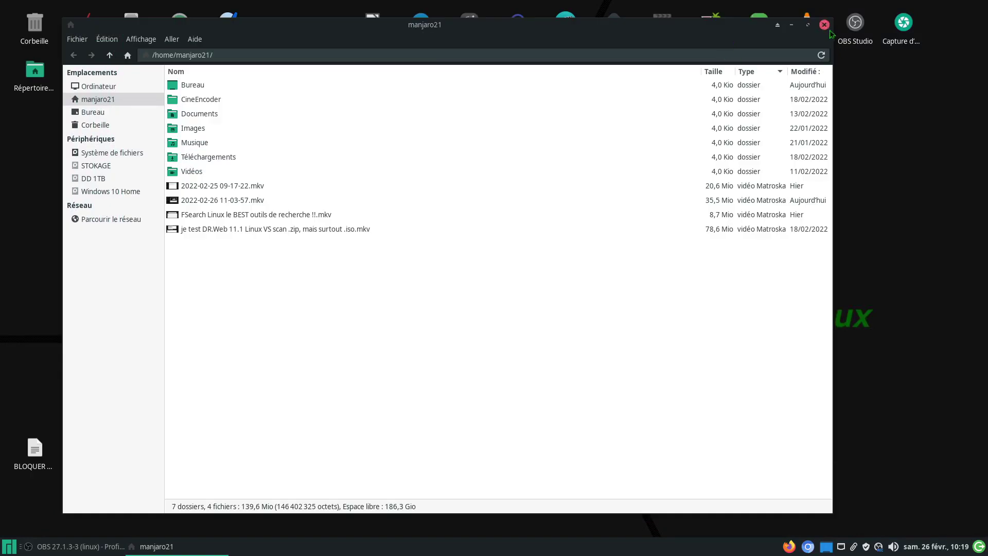
right_click(418, 307)
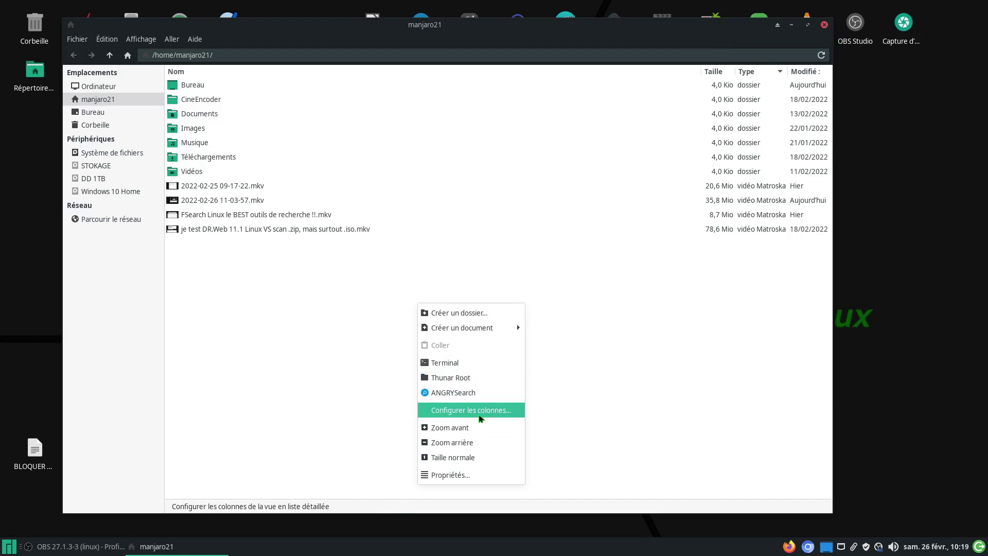
click(301, 349)
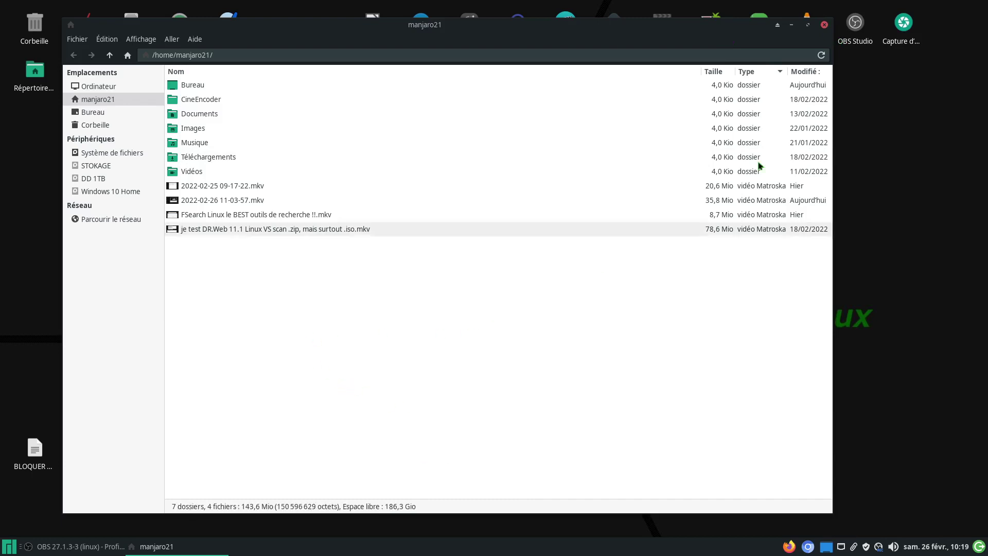
click(824, 24)
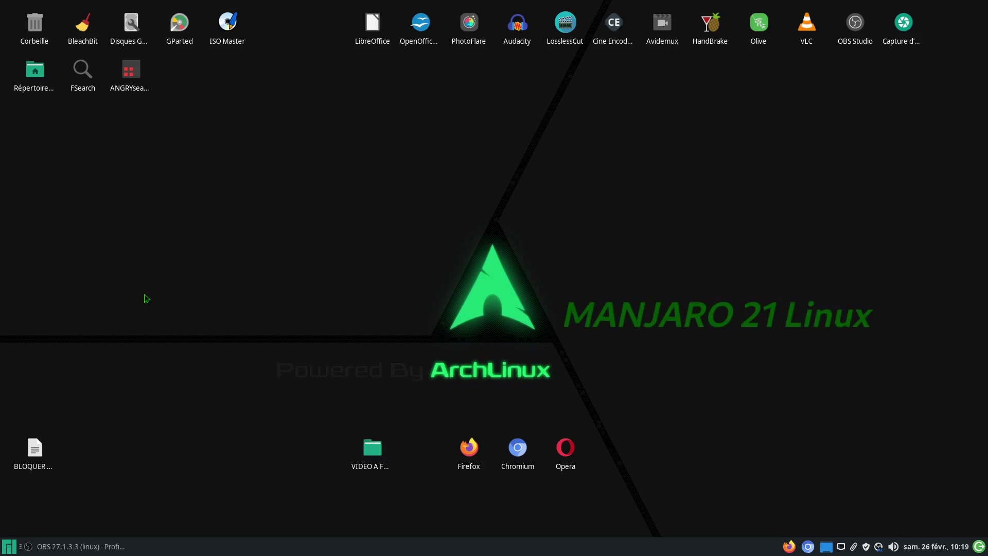
double_click(34, 74)
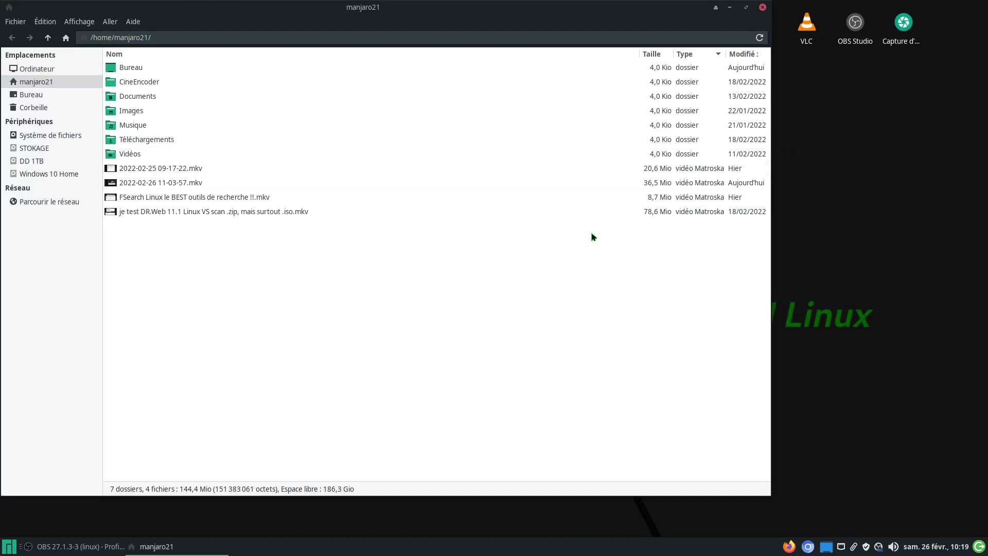
double_click(189, 168)
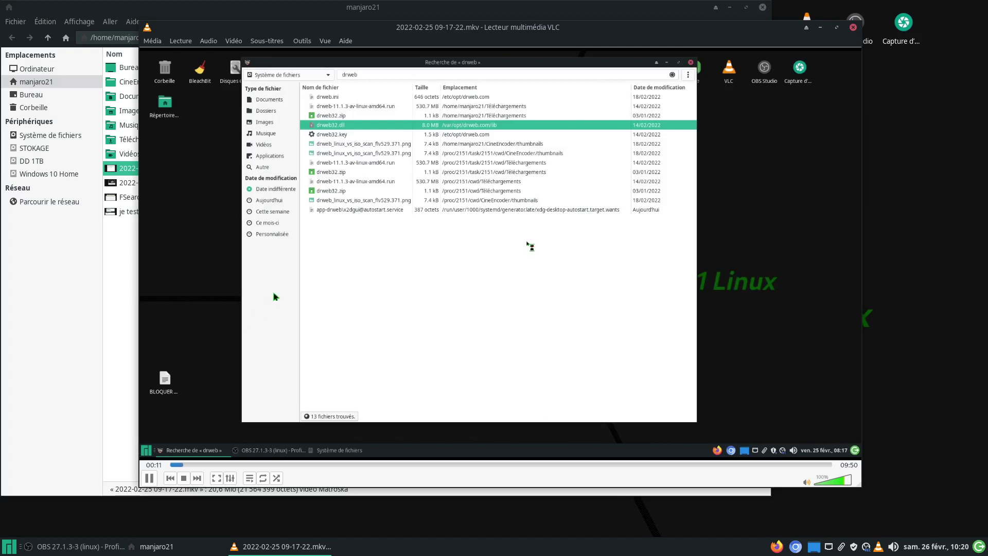
click(852, 27)
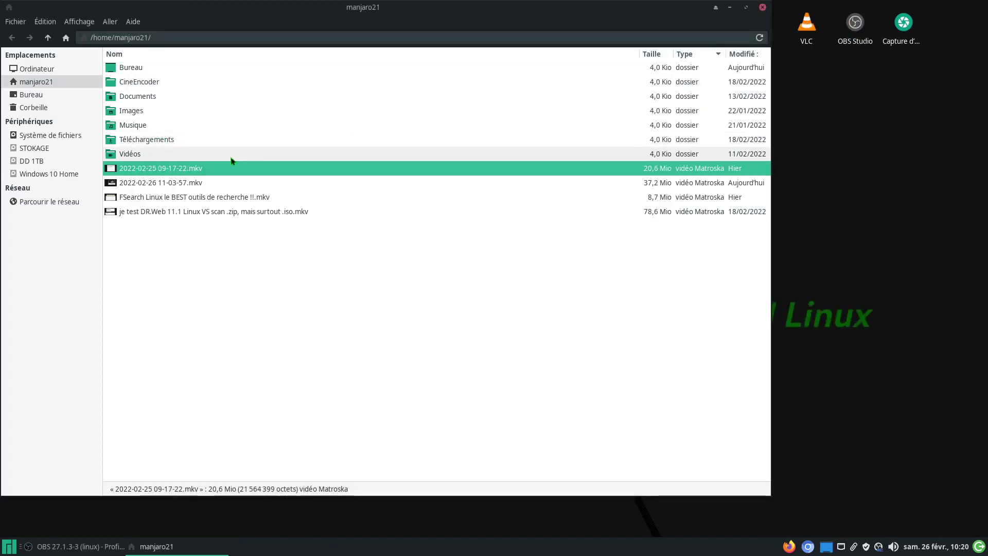
click(179, 184)
double_click(179, 184)
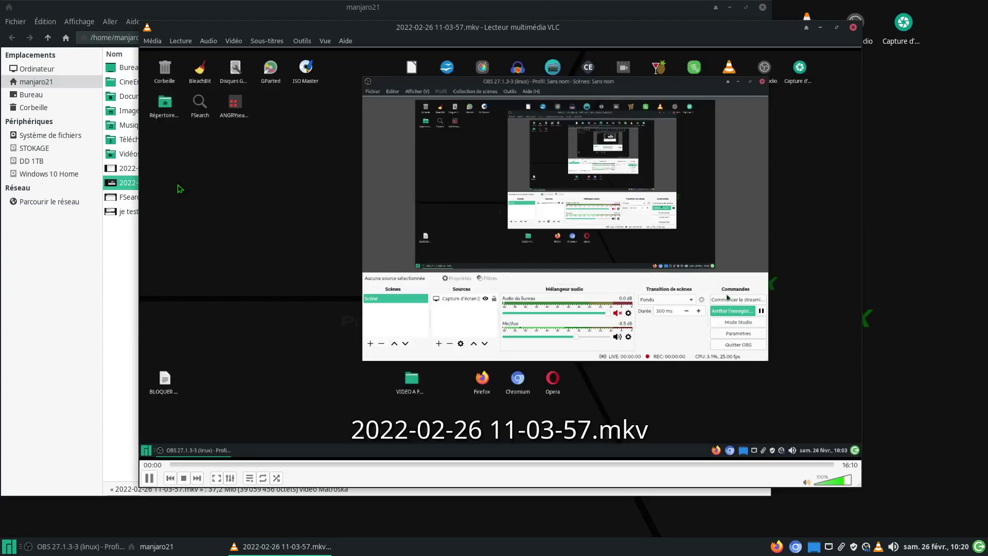
drag(214, 464, 288, 465)
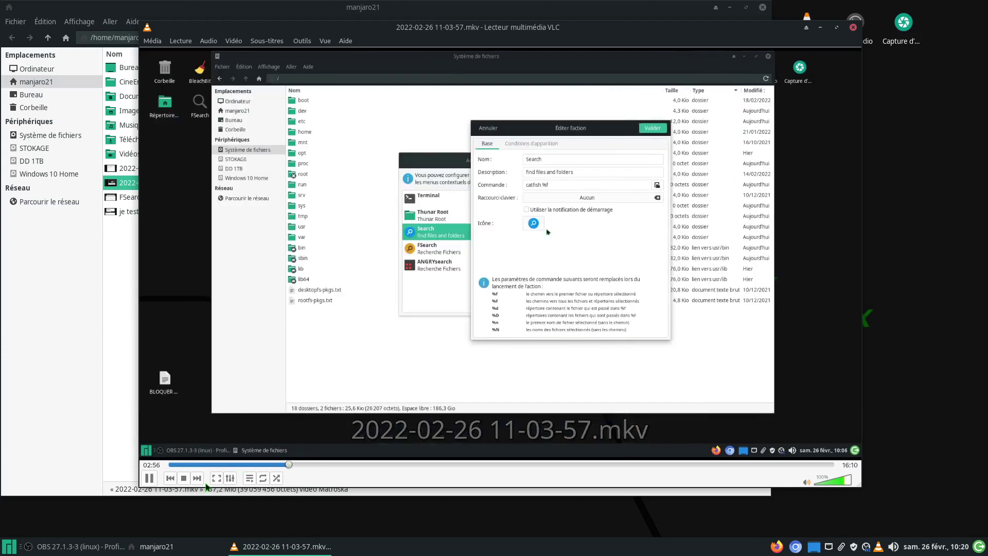
click(184, 478)
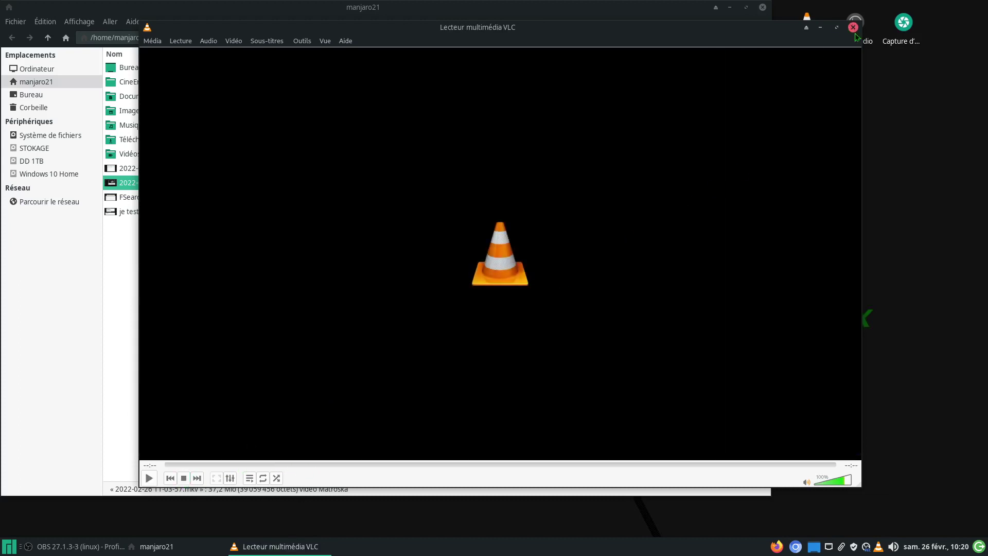
click(853, 27)
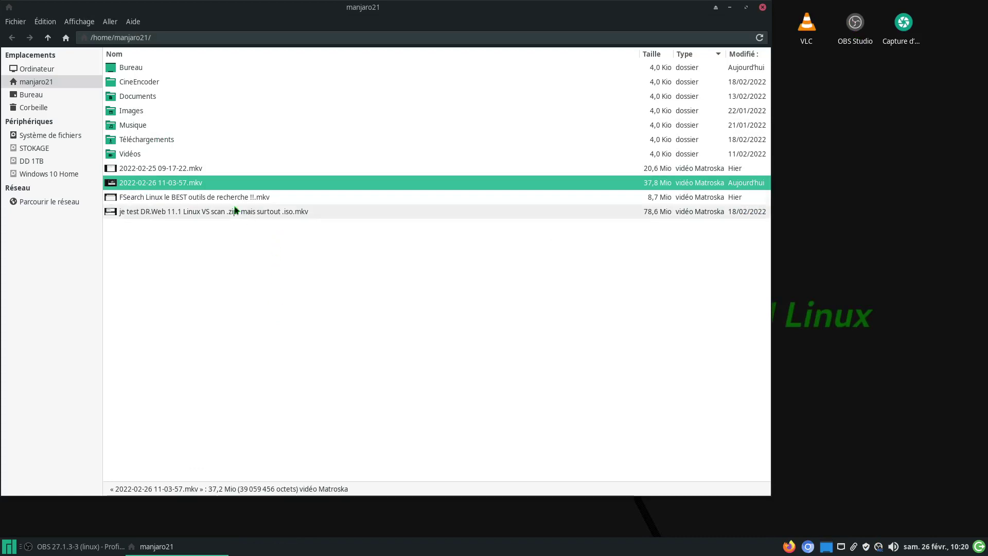
right_click(196, 183)
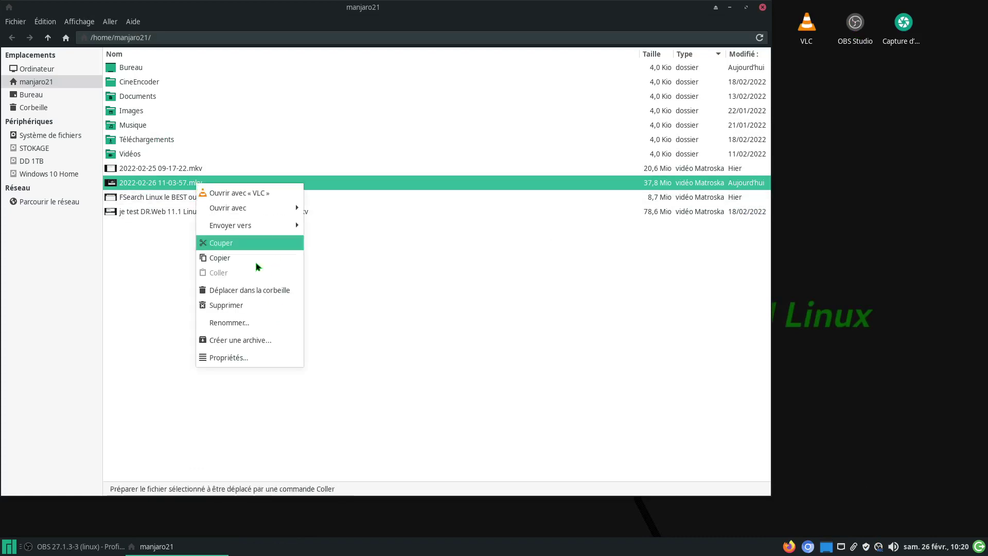
click(247, 325)
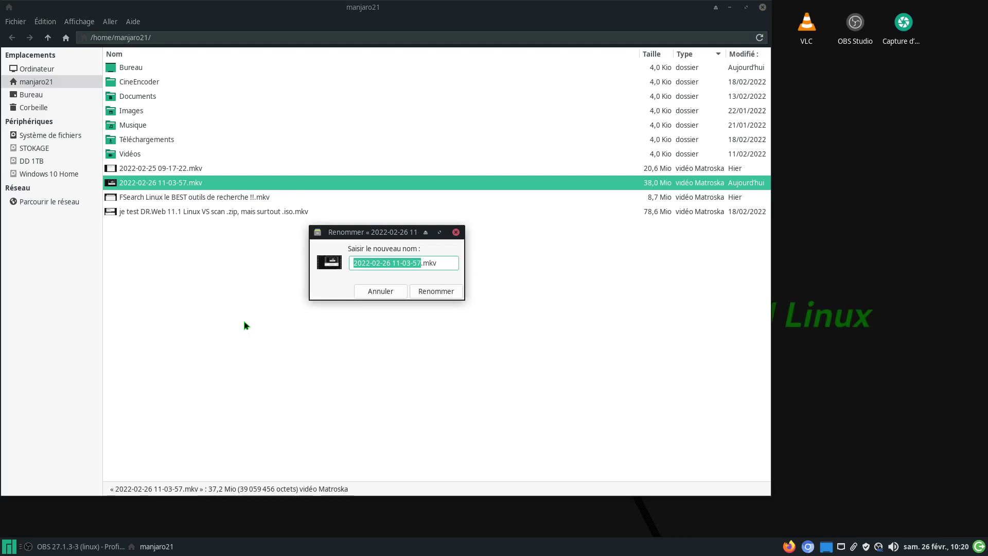
text(proble)
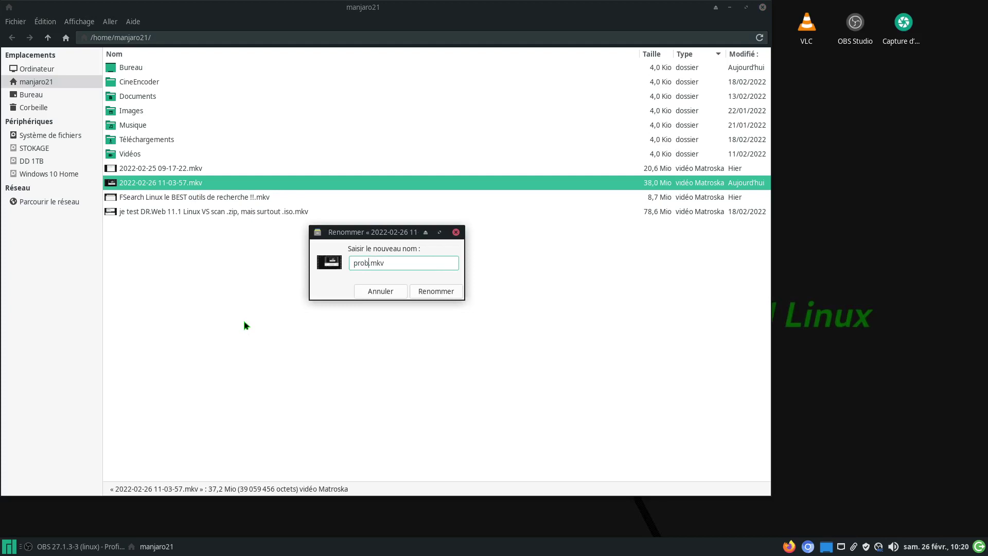
text(me recherche defau)
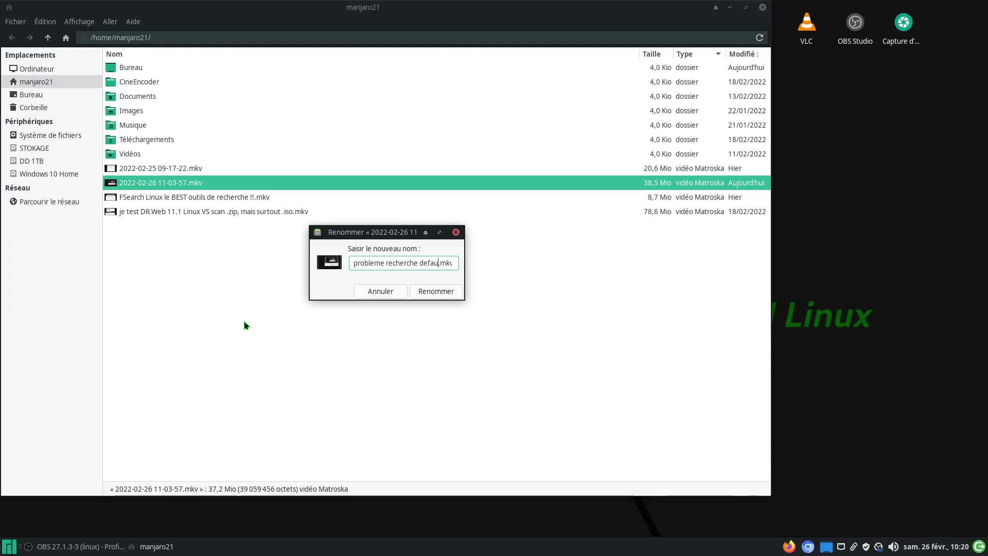
text(lt)
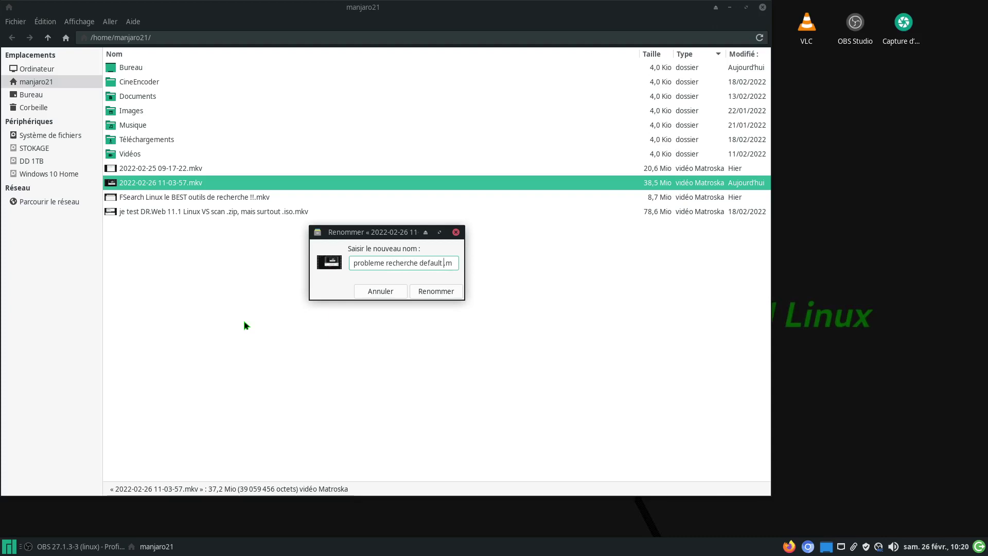
text( FSearch)
click(427, 290)
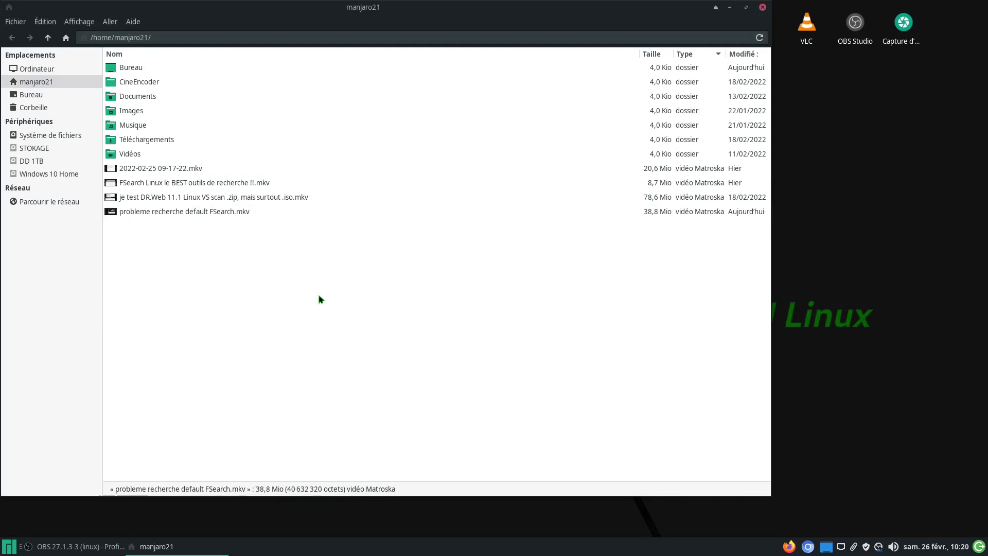
click(763, 7)
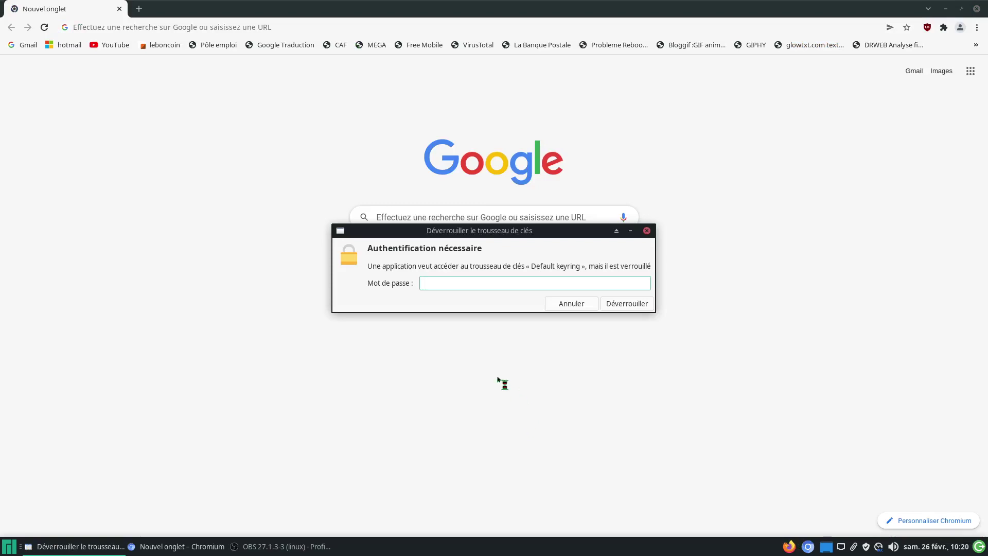
Step: Dismiss the keyring prompt, open the Gmail bookmark, and open Chromium's Paramètres in a new tab
click(588, 307)
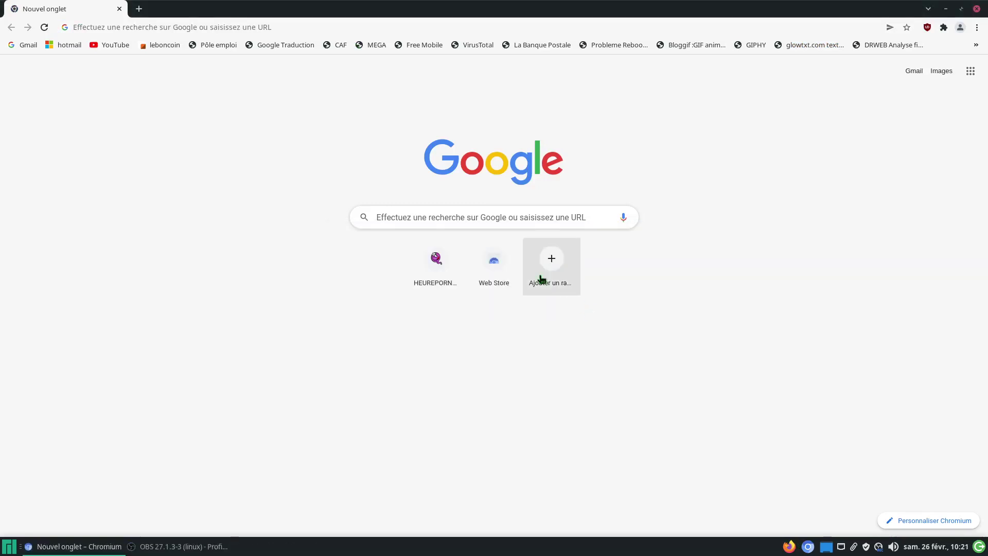
click(31, 47)
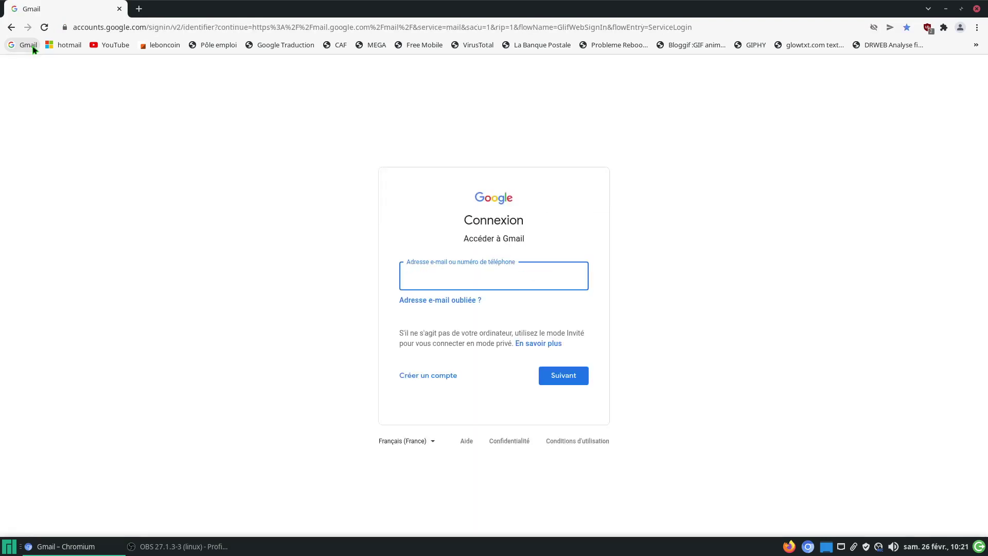
click(976, 29)
click(854, 210)
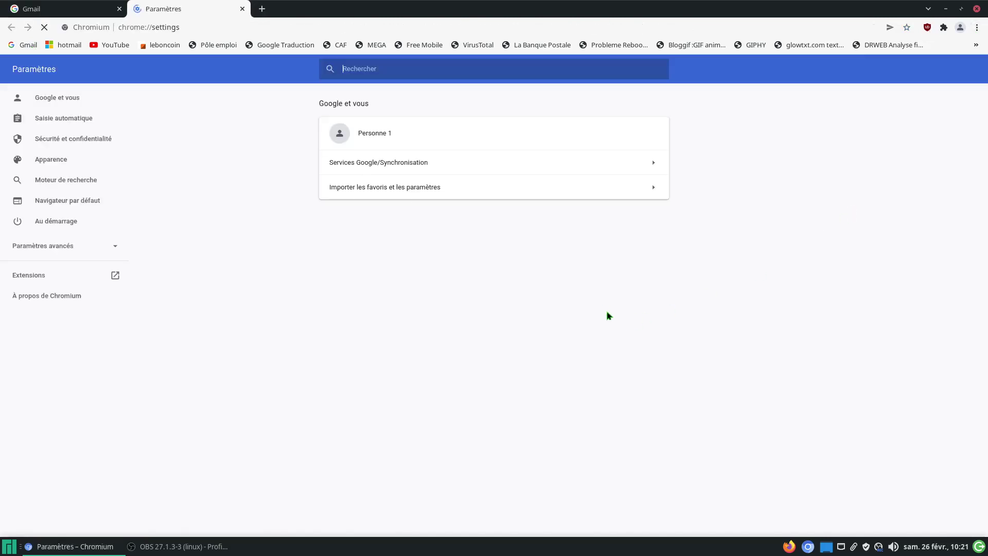
Step: Clear all Chromium browsing data from privacy settings, dismissing the keyring unlock prompt
click(101, 137)
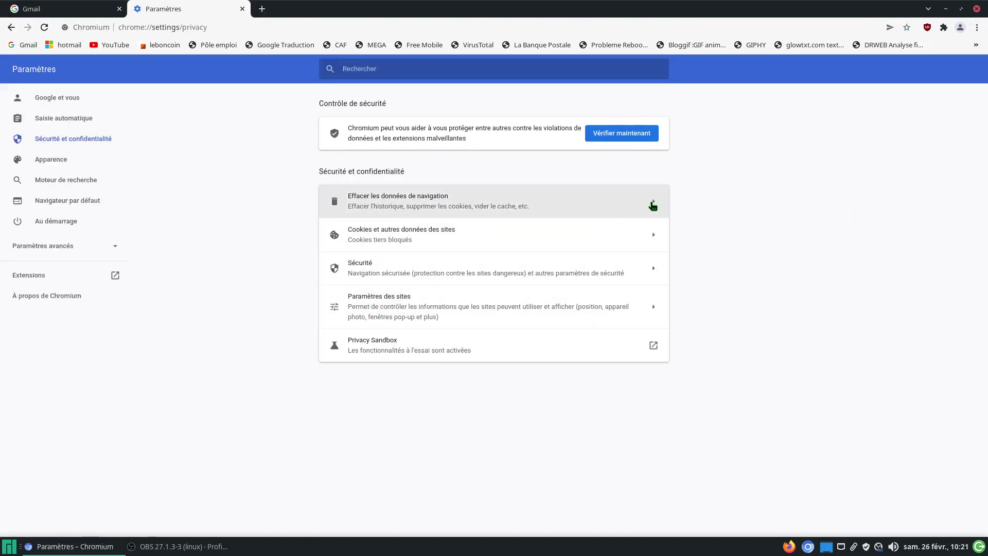
click(652, 205)
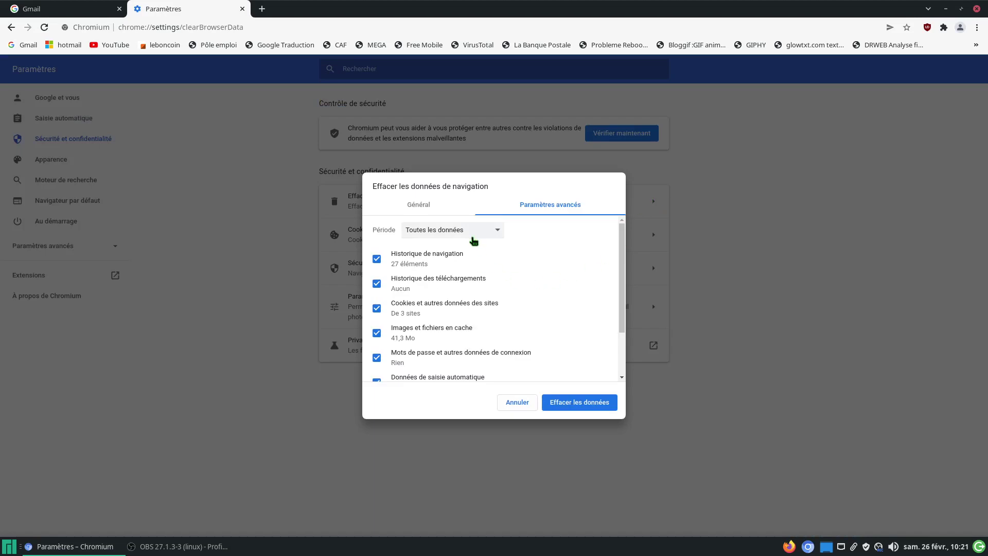
click(572, 401)
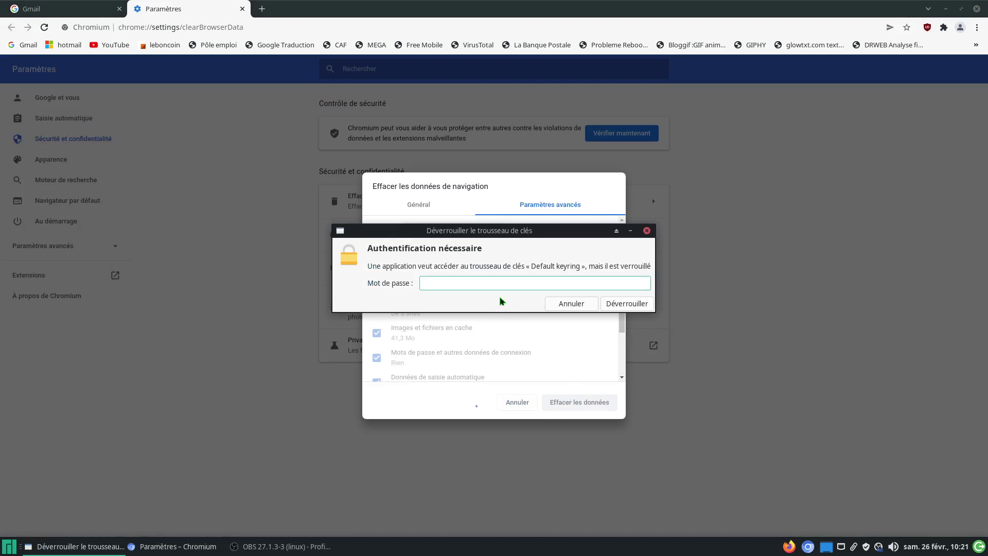
click(570, 304)
click(570, 304)
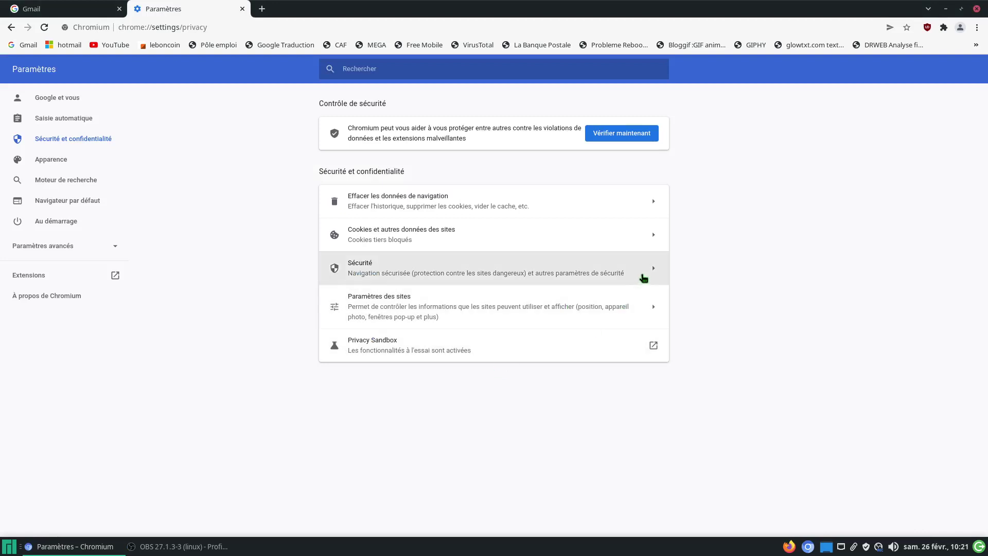
Step: Review site location permissions, keep 'Bloquer les cookies tiers' for cookies, and close Paramètres
click(652, 309)
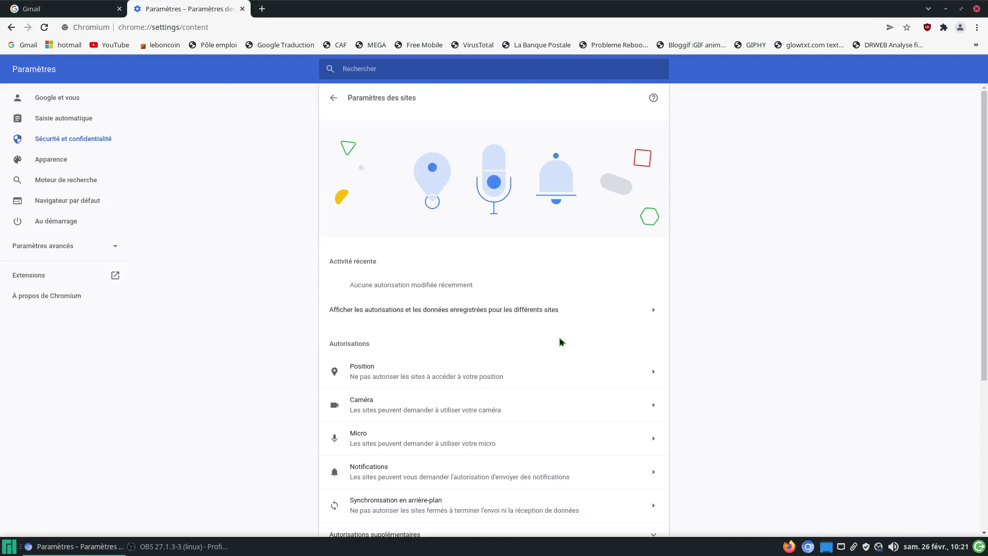
click(650, 376)
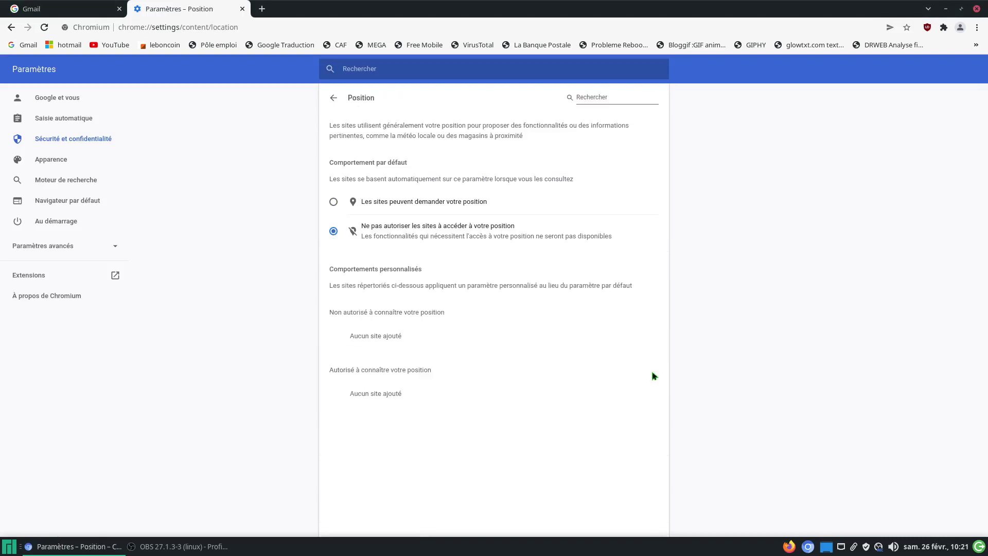
click(334, 97)
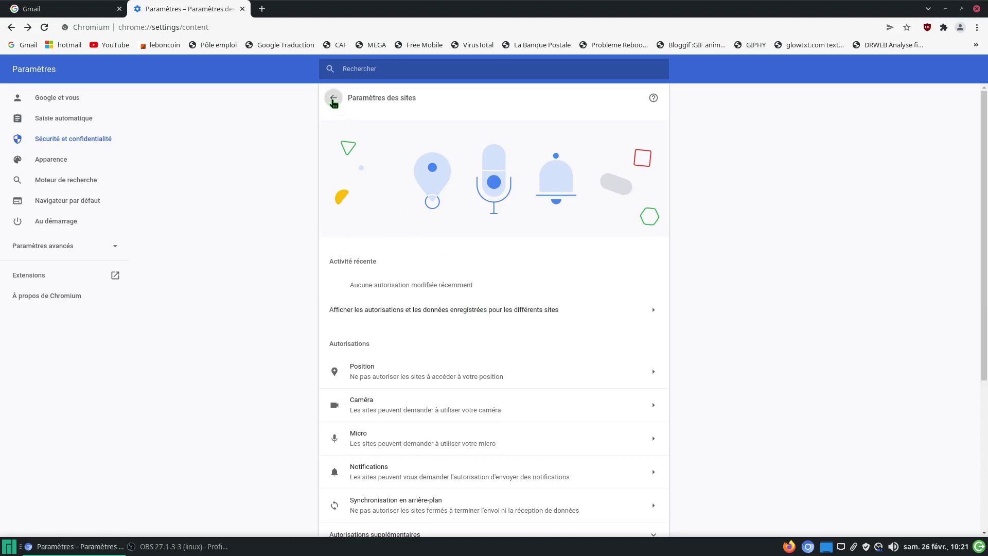
click(333, 98)
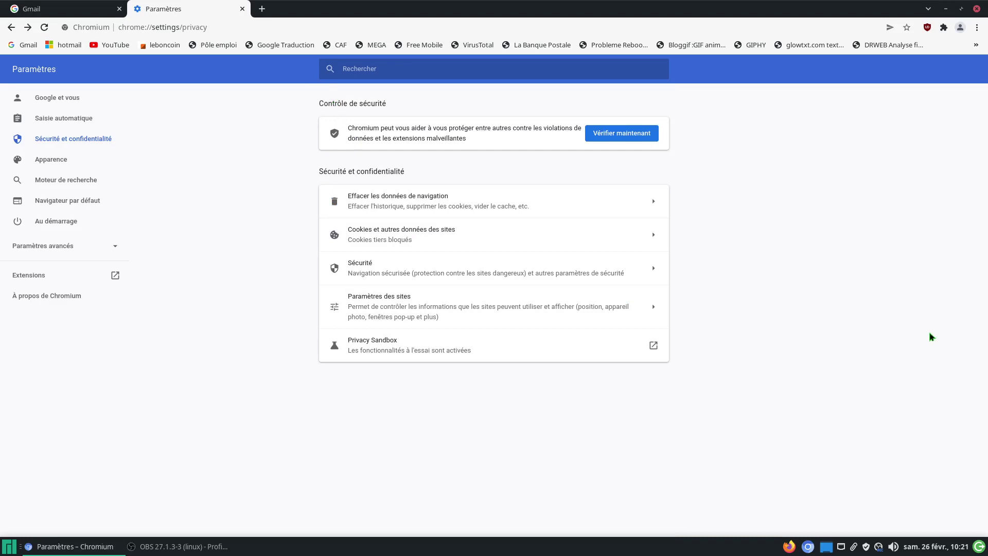
click(654, 237)
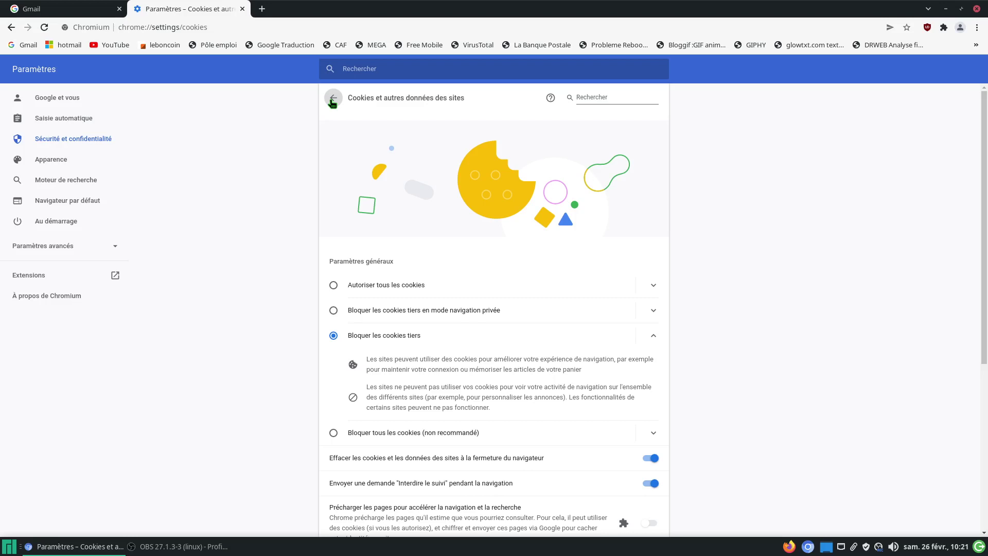
click(332, 99)
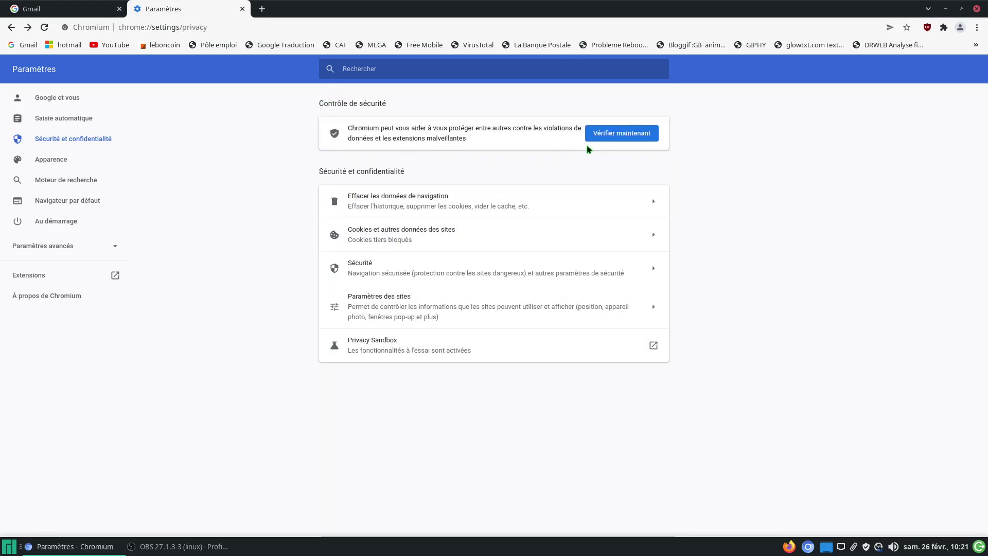
click(242, 9)
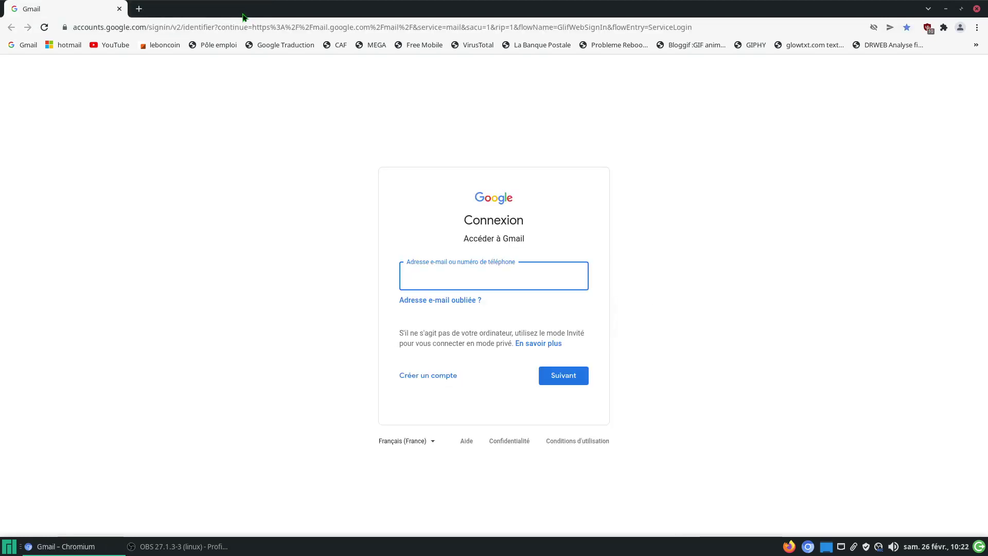
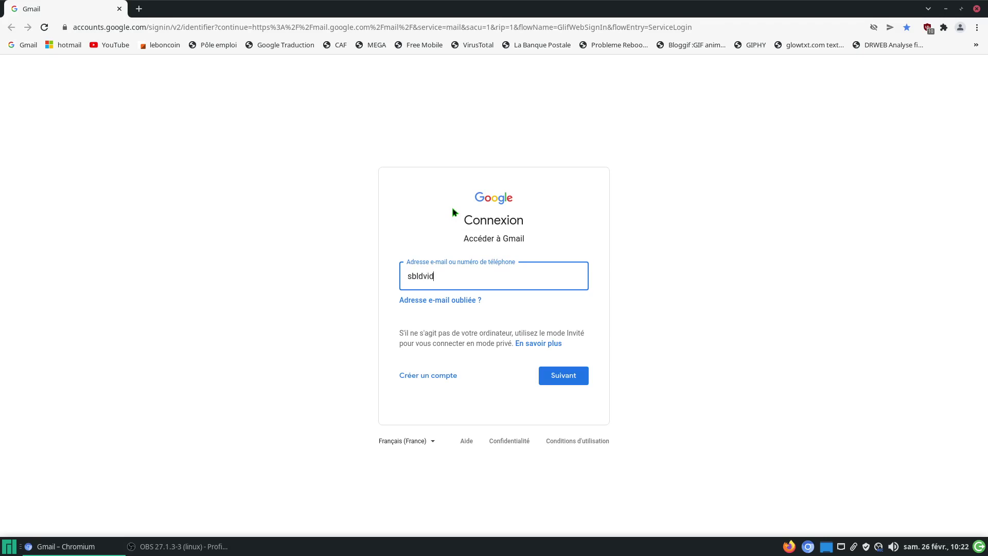
Step: Sign in to Gmail with the account e-mail and password, retrying after the cookies error
key(Return)
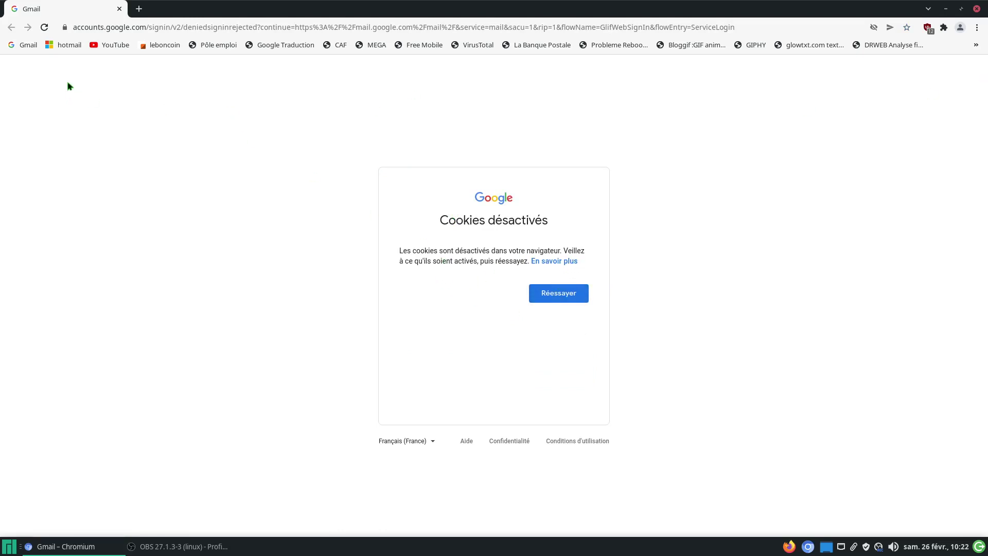
click(28, 47)
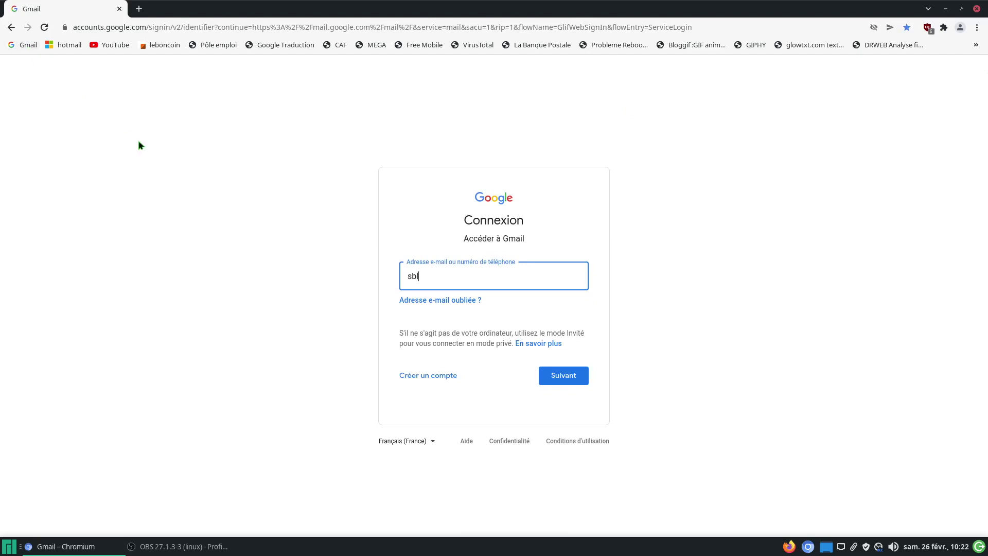
key(Return)
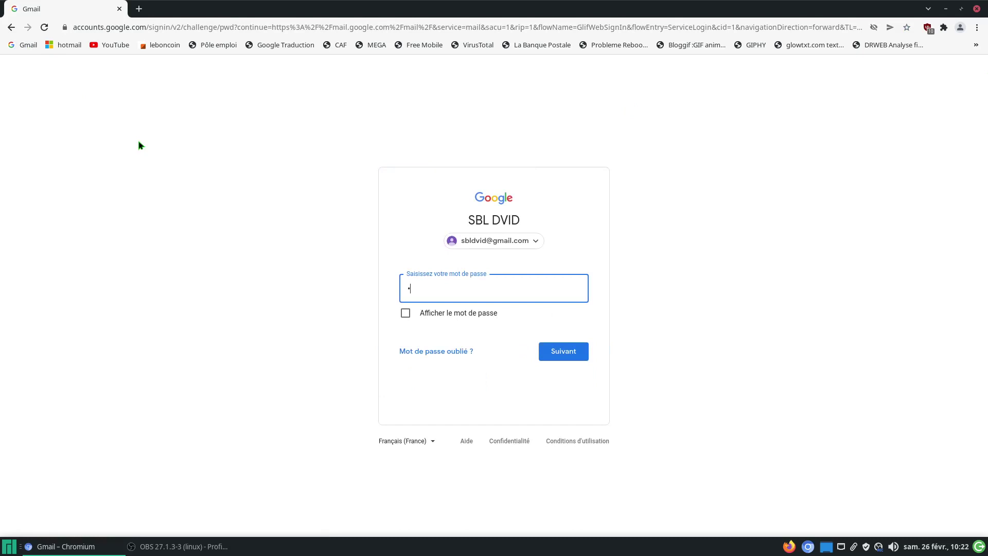
text(••••••••)
key(Return)
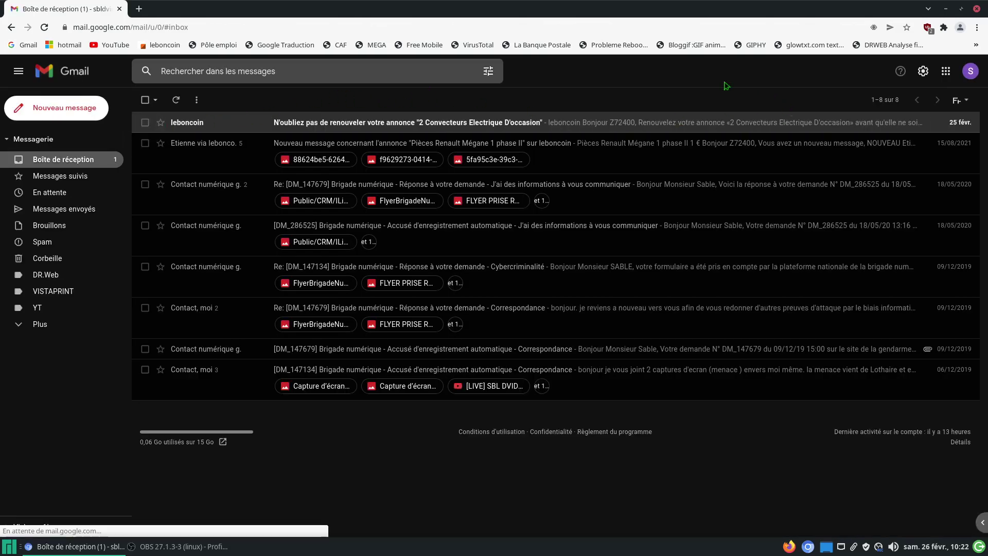
Step: Go from the loaded Gmail inbox to YouTube's home page via the bookmark
click(98, 46)
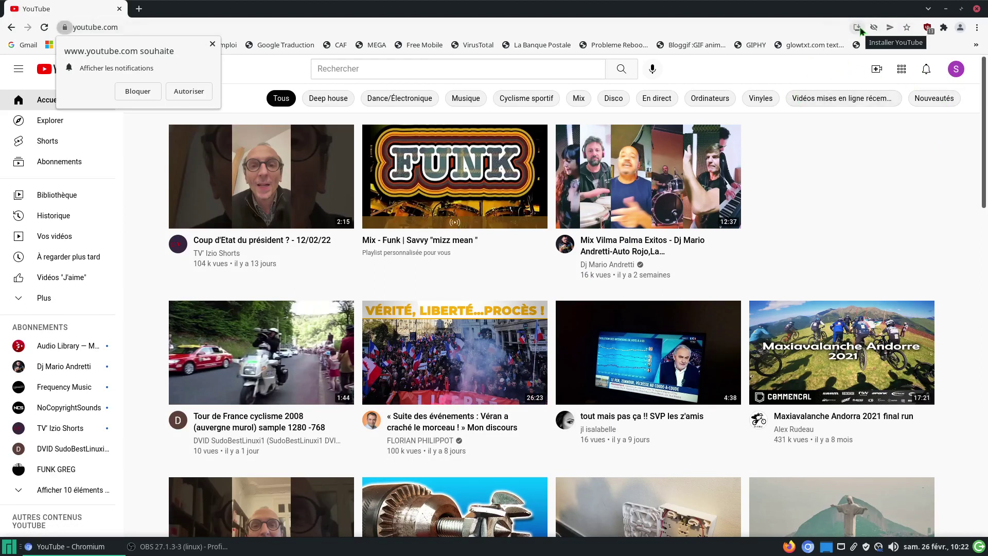
Step: Open YouTube Studio from the account menu and show the Commentaires page
click(957, 71)
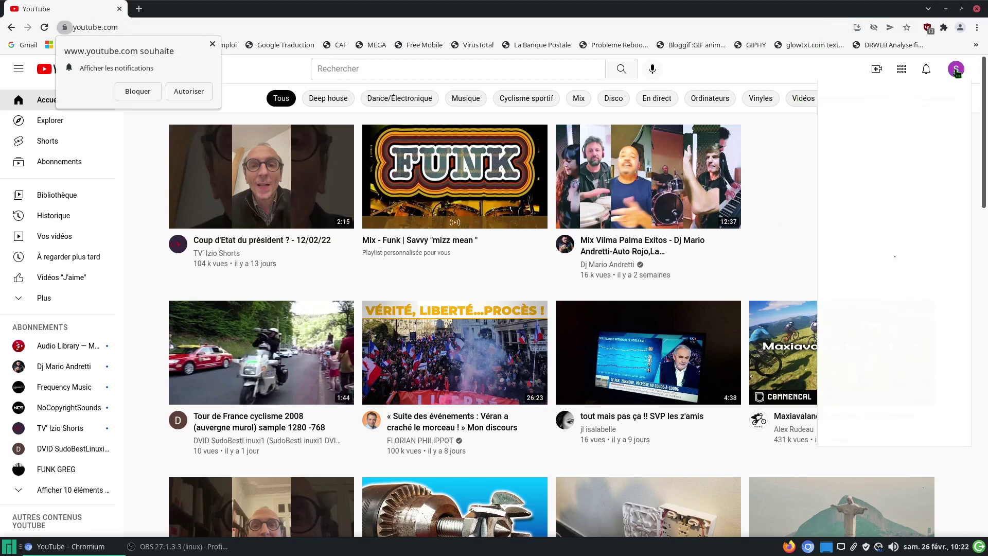
click(875, 177)
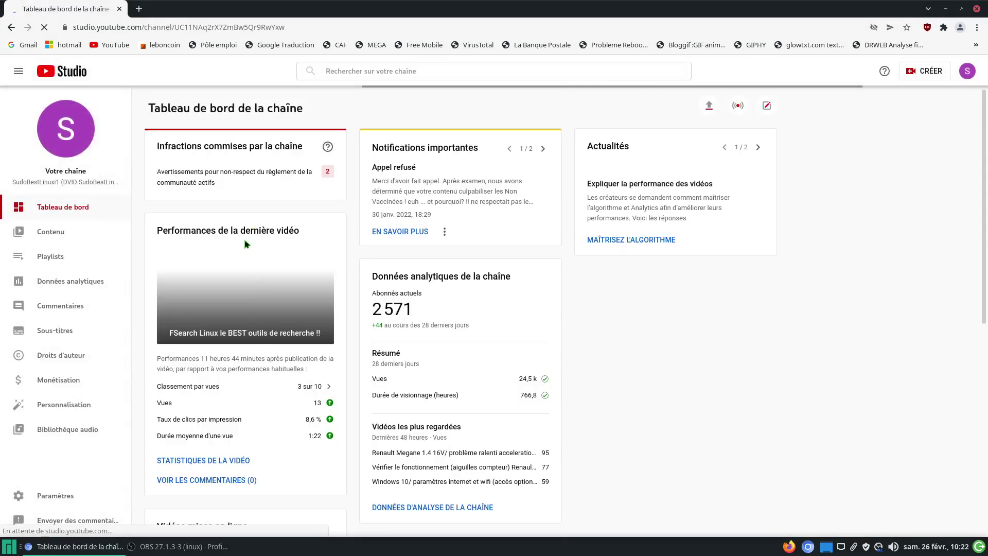
click(72, 308)
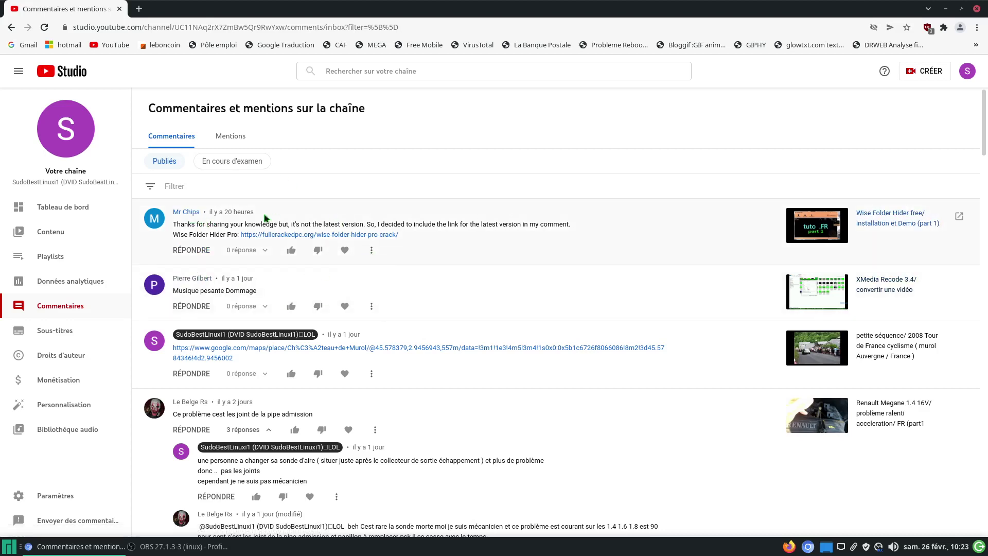
Step: Inspect the spam commenter's channel details and report options, then close that tab
click(193, 212)
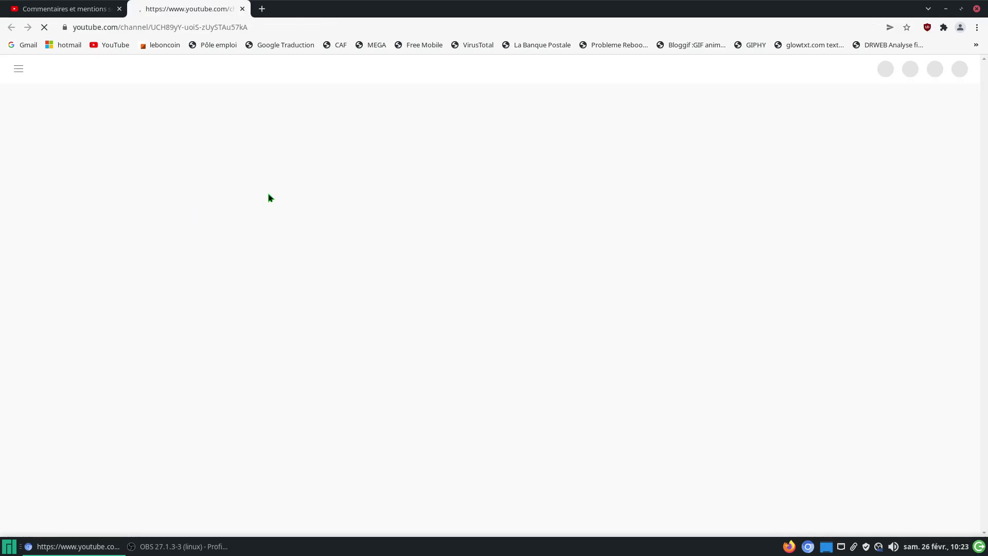
click(521, 150)
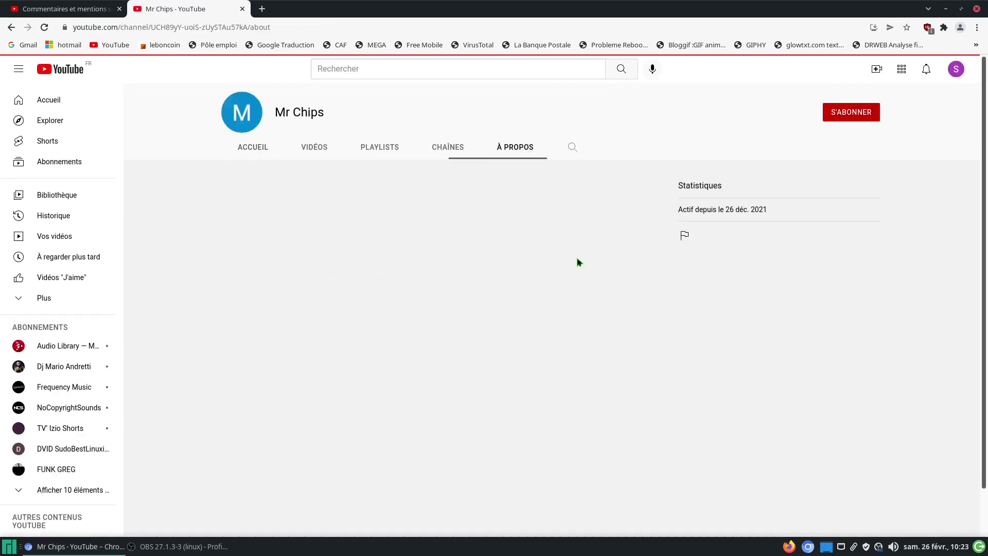
click(684, 236)
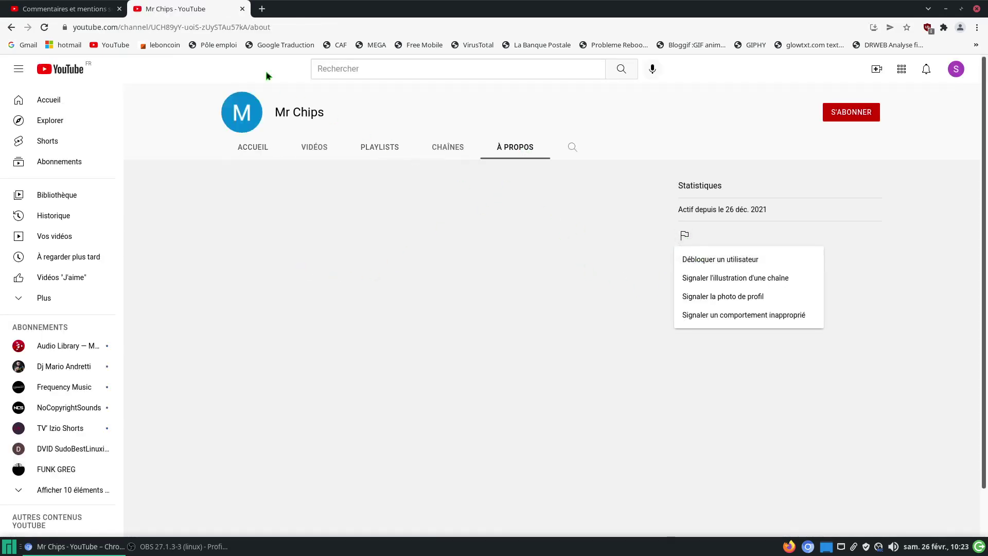
click(242, 9)
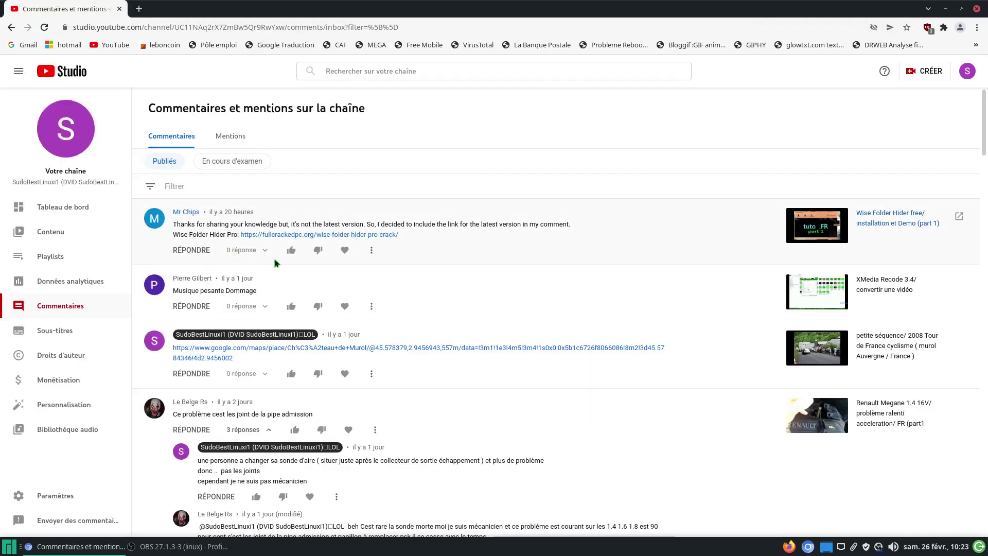
Step: Delete the Wise Folder Hider crack link-spam comment and check En cours d'examen before returning to Publiés
click(371, 250)
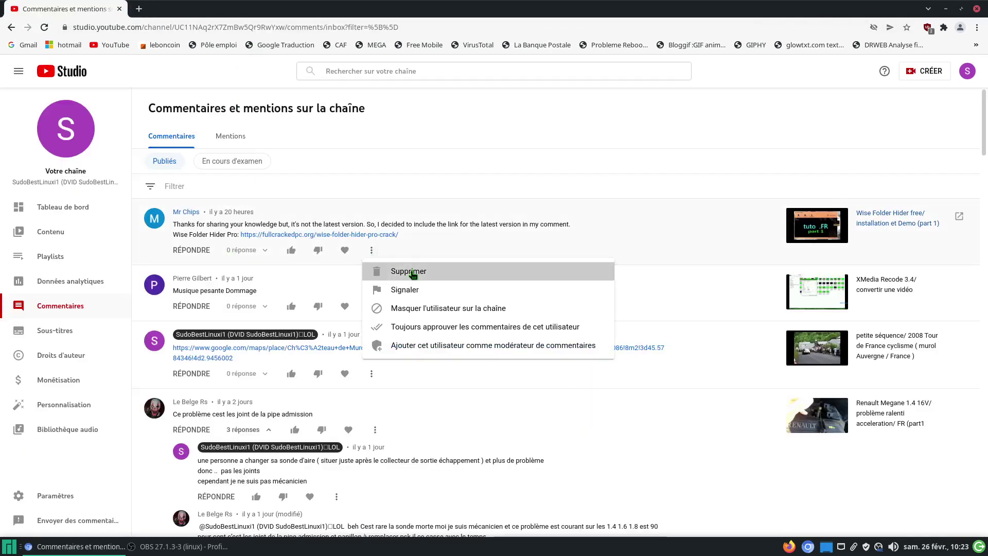
click(412, 272)
click(248, 163)
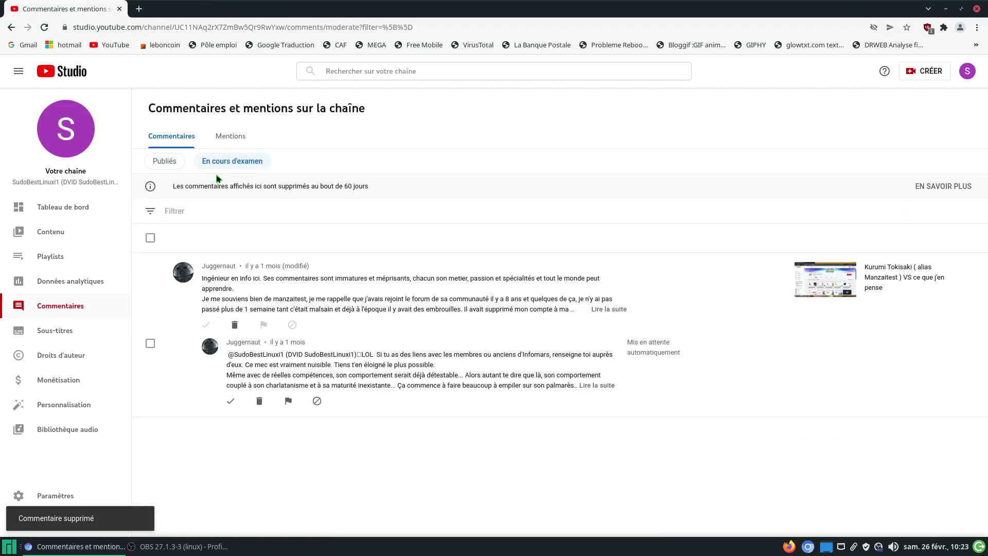
click(164, 162)
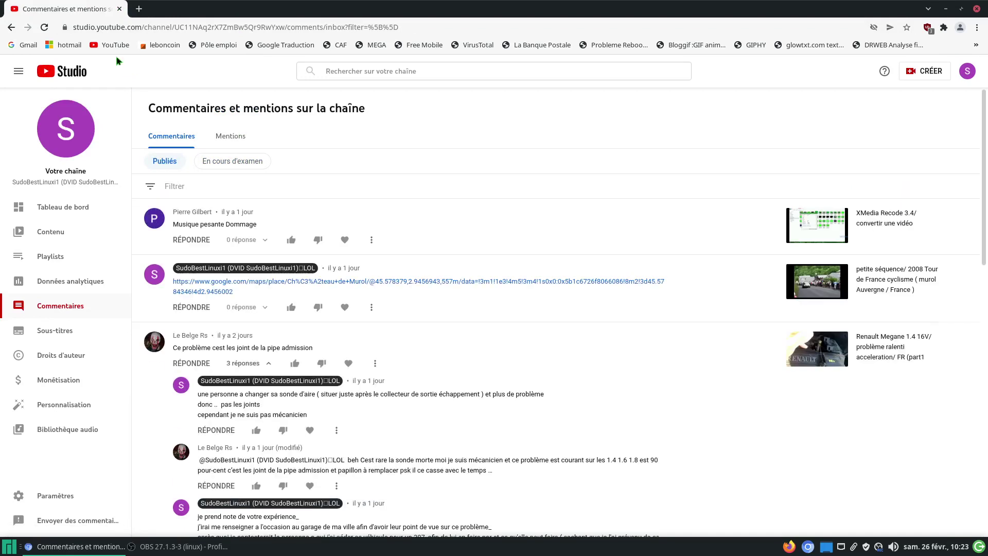
Step: Search YouTube for 'actualia' and open the Actualia channel's full video list
click(112, 46)
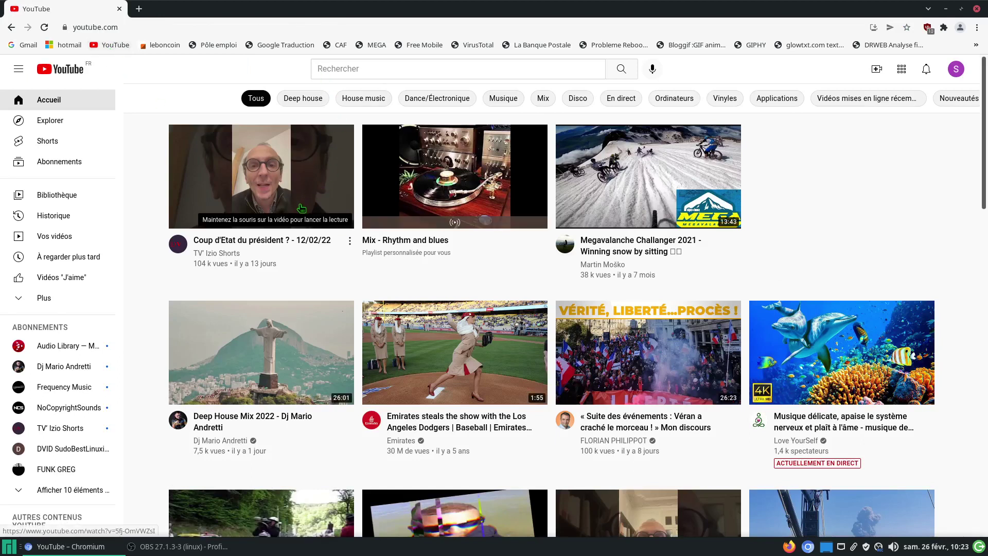
click(331, 67)
text(ac)
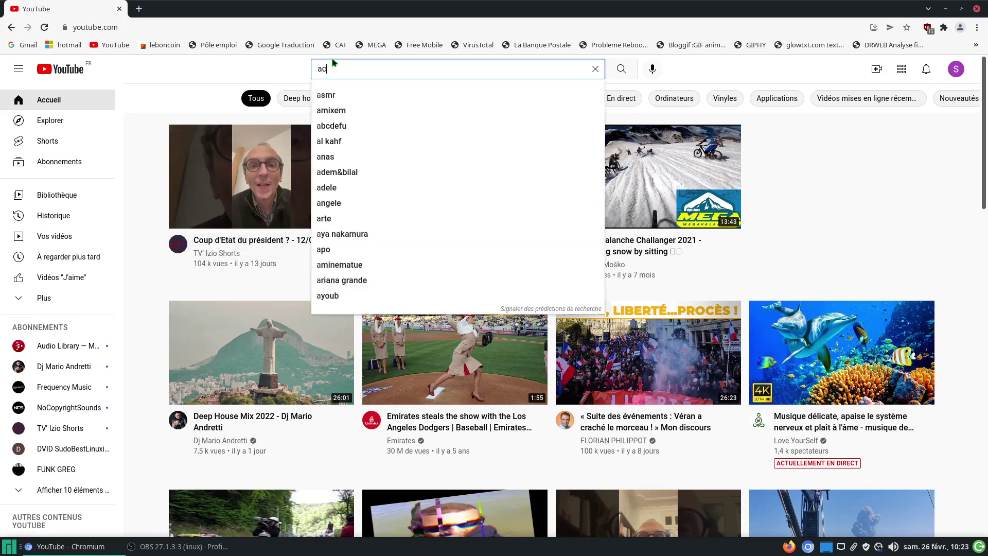
text(tualia)
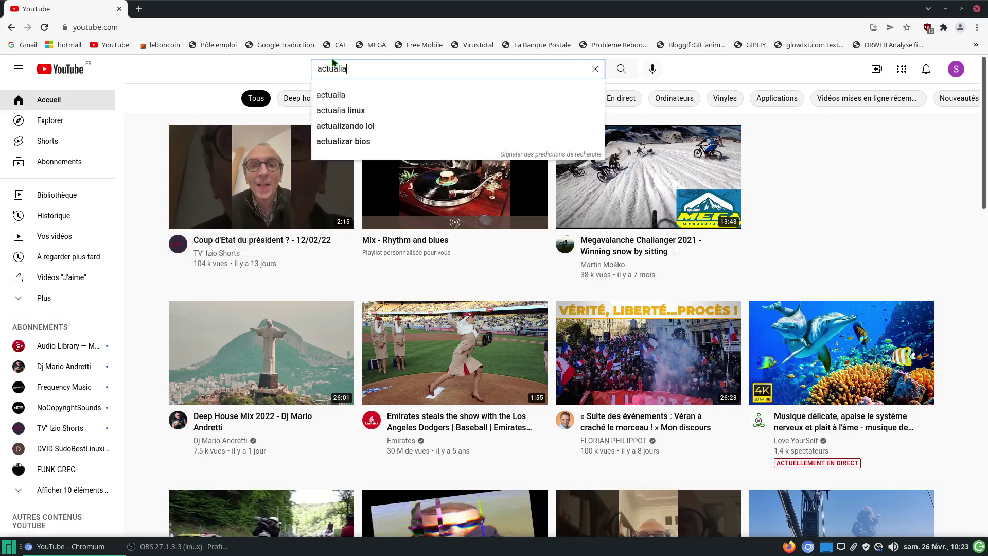
key(Return)
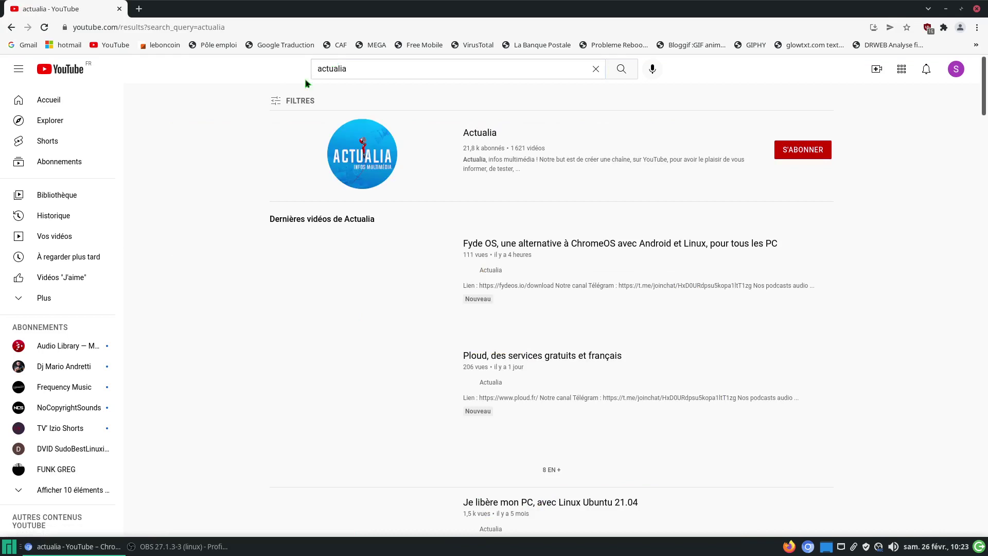
click(481, 132)
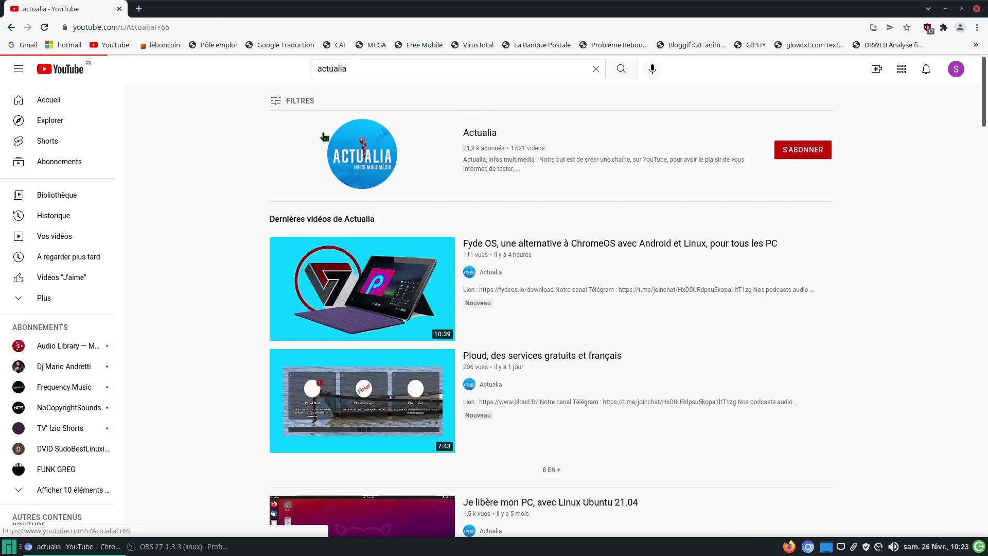
click(315, 286)
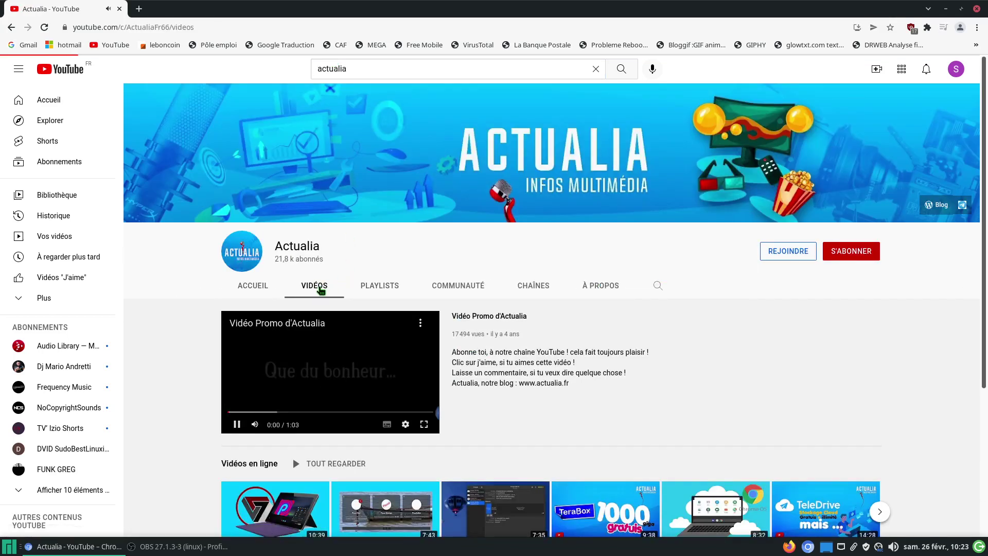
Step: Dislike the Fyde OS video, briefly open the Ploud video, and return to Actualia's Videos
mouse_move(279, 366)
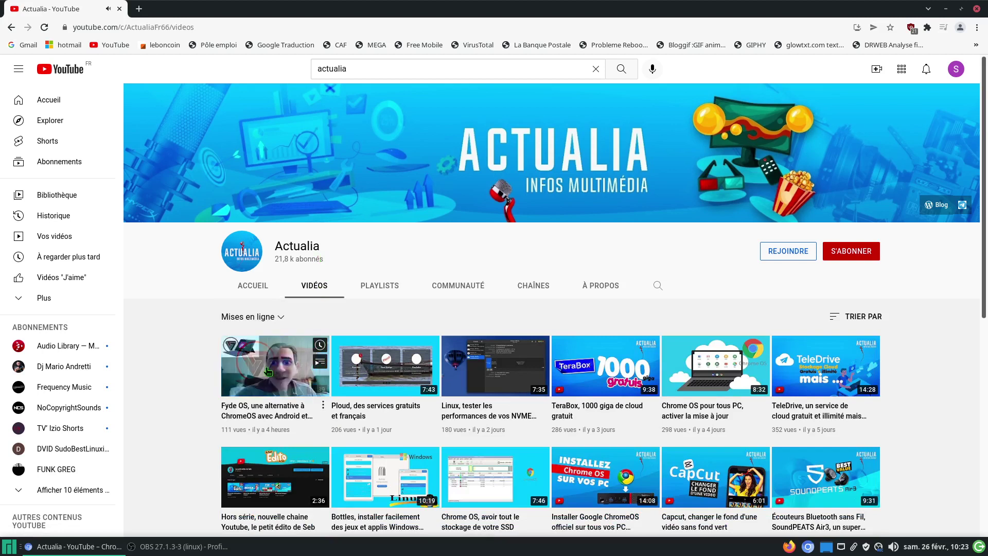
click(278, 366)
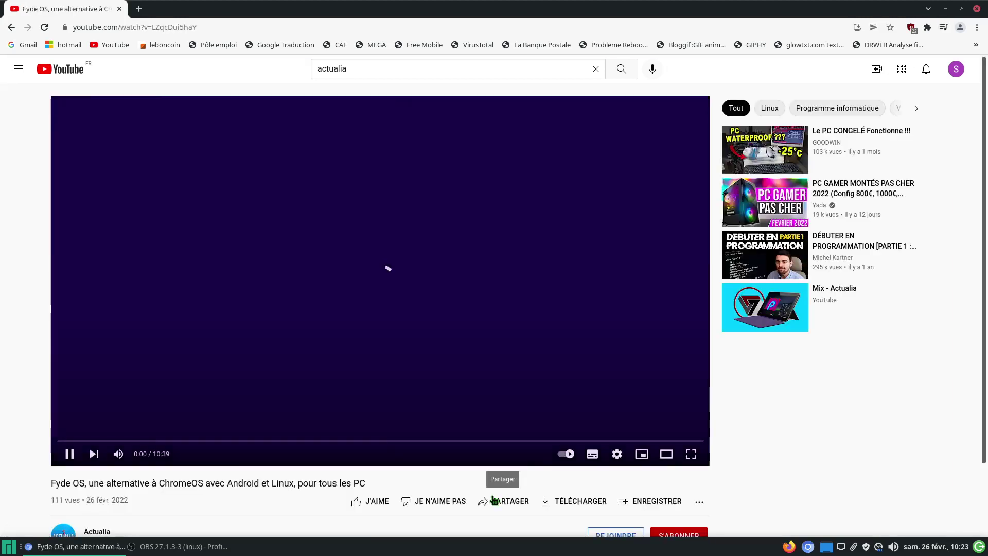
click(441, 500)
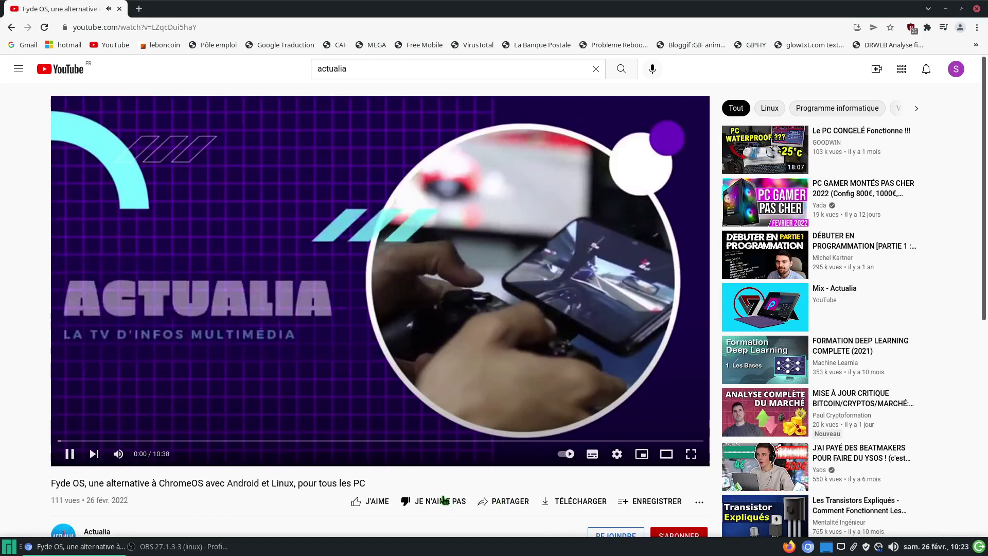
click(10, 26)
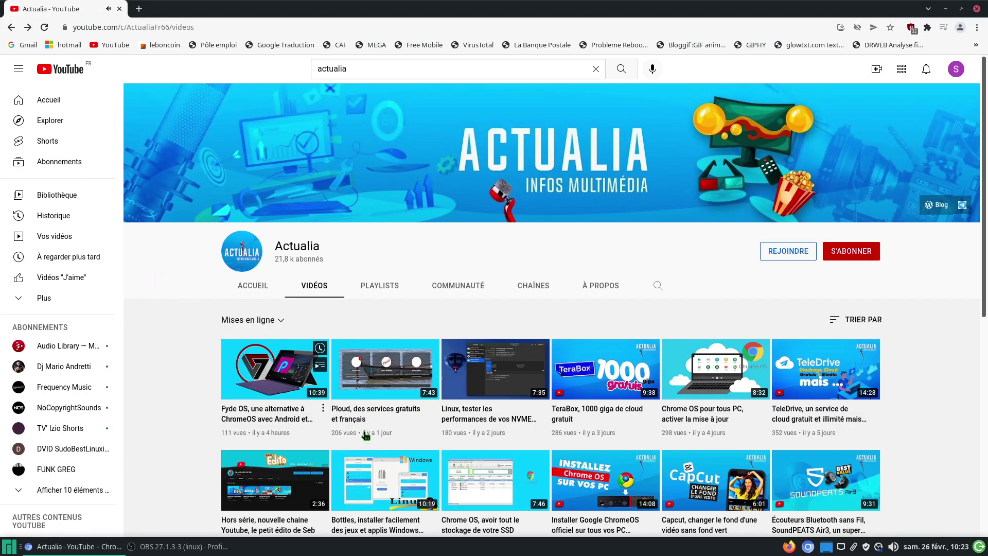
click(385, 375)
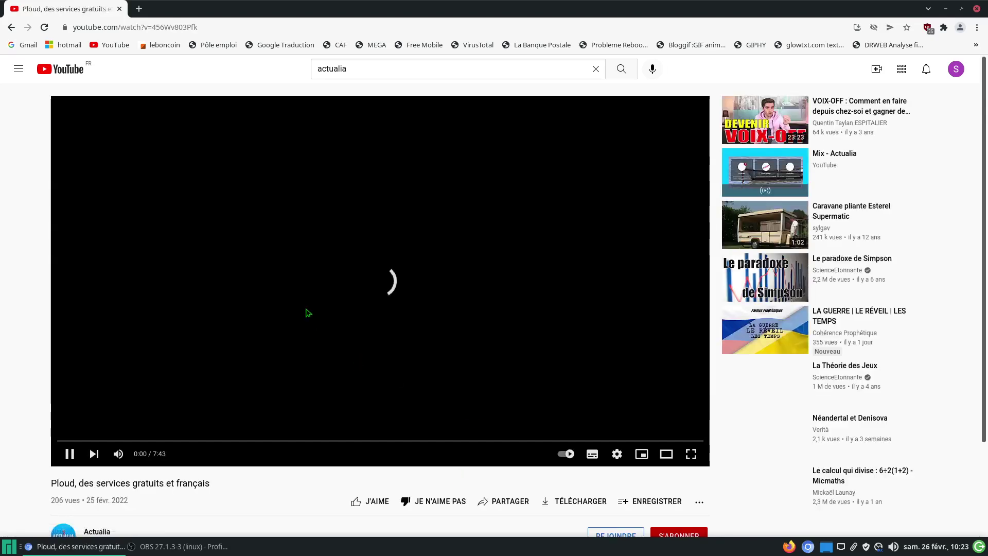
click(10, 27)
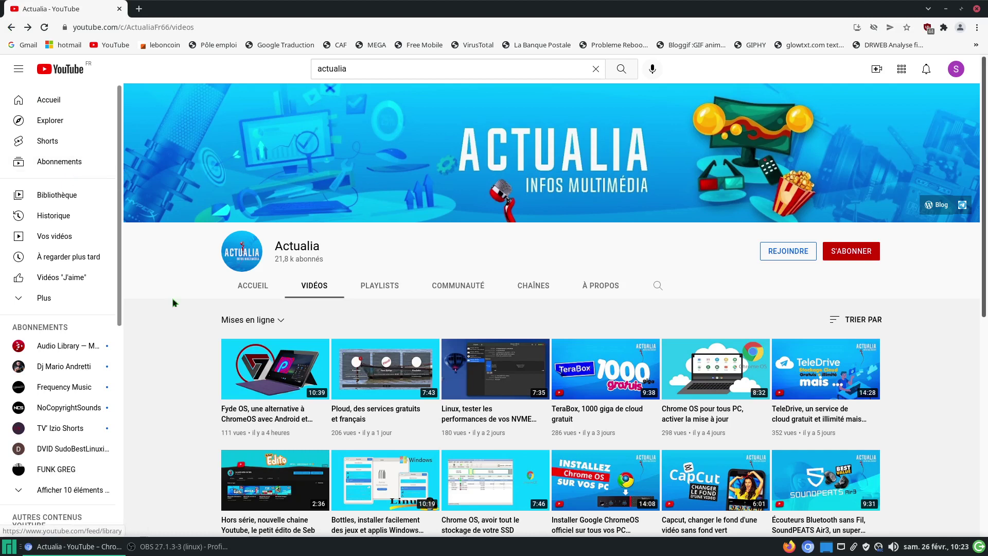
mouse_move(284, 418)
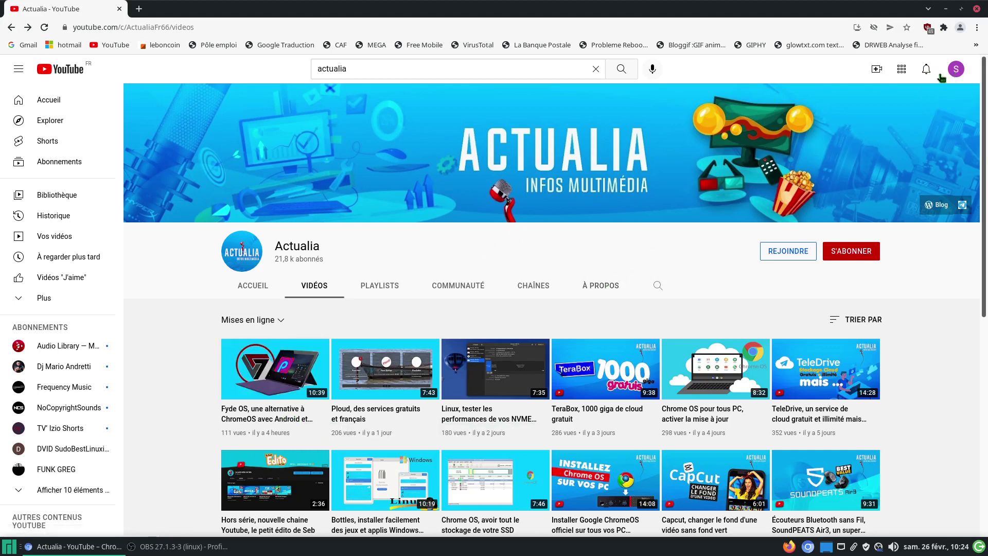
Step: Upload the FSearch Linux .mkv video from Dossier personnel via Create > Mettre en ligne une vidéo
click(876, 70)
click(864, 95)
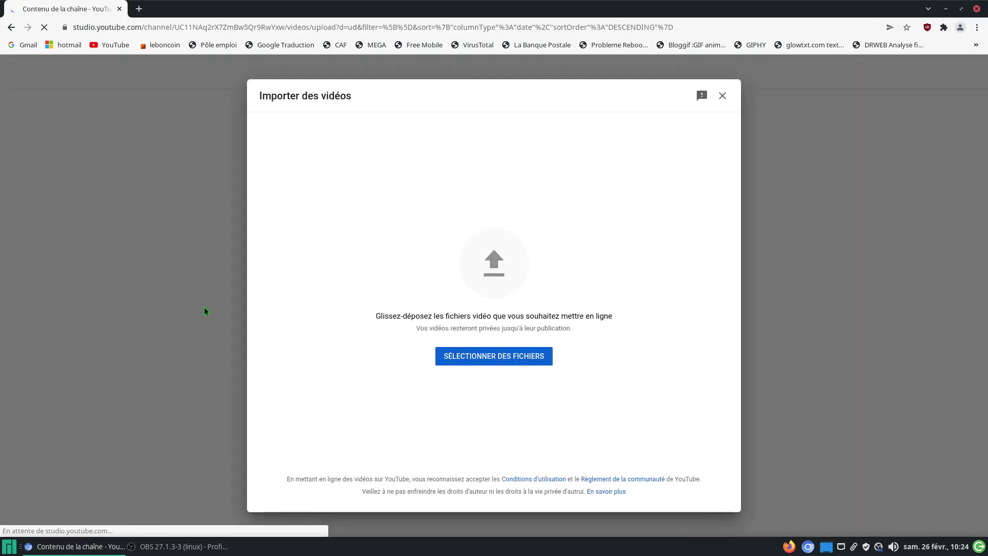
click(504, 361)
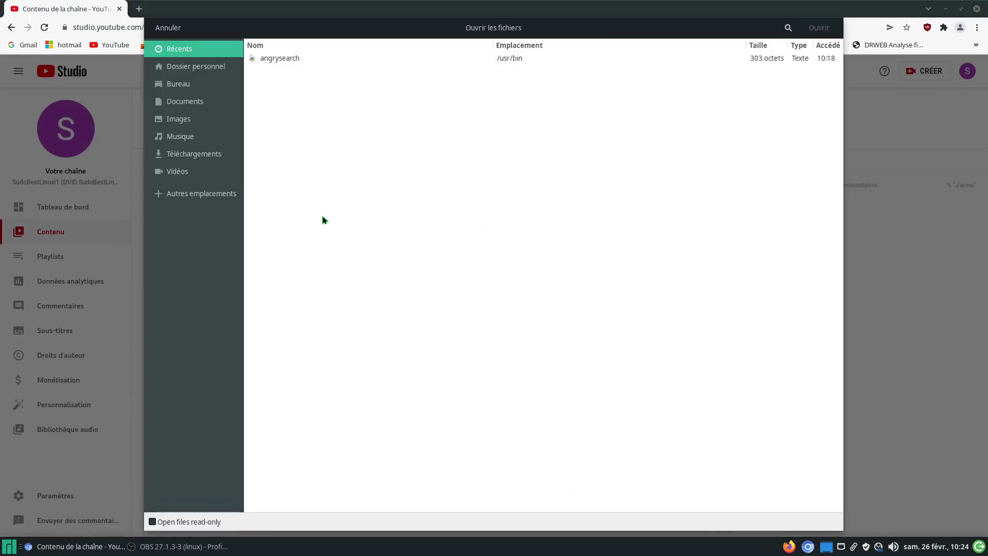
click(205, 69)
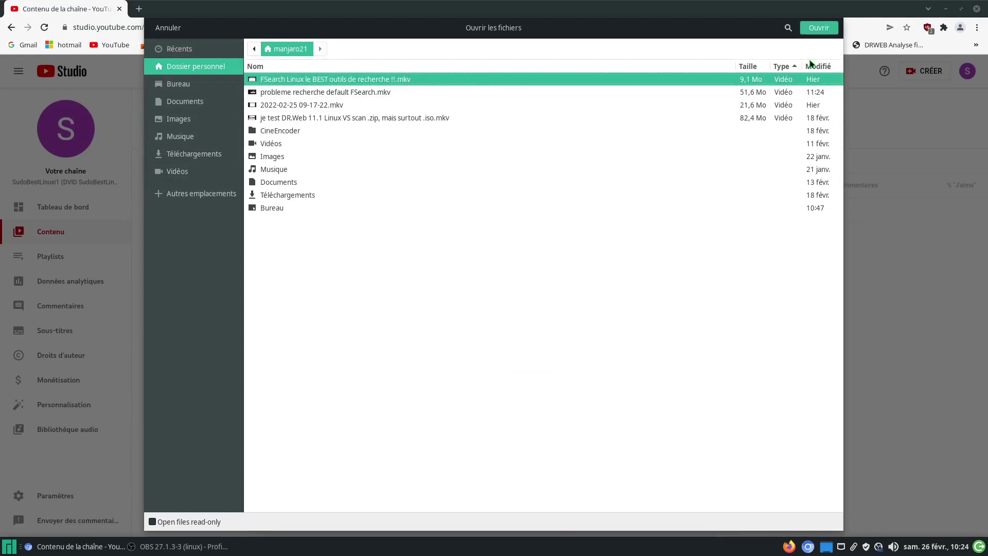
click(828, 31)
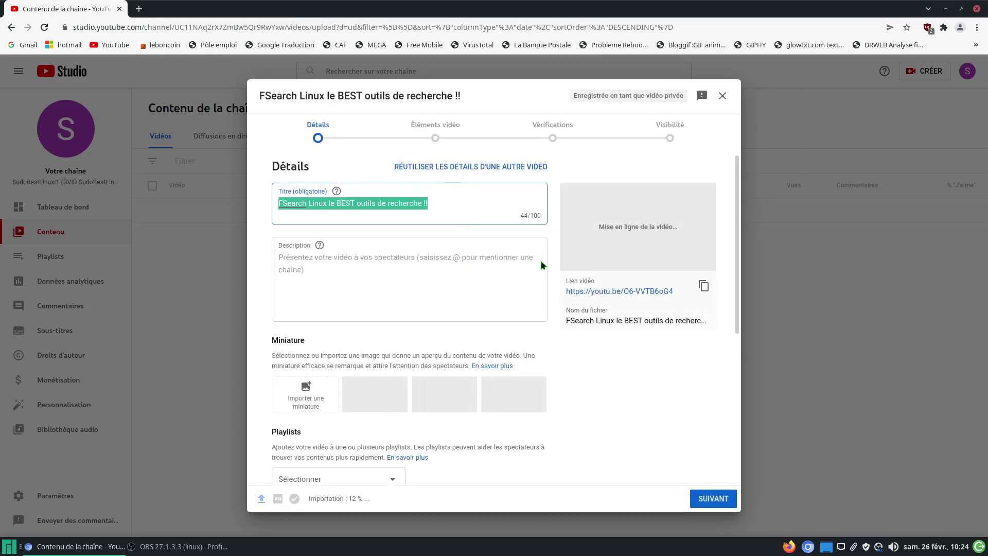
Step: Close the upload details, leaving the draft, and quit Studio for YouTube's home page
click(722, 95)
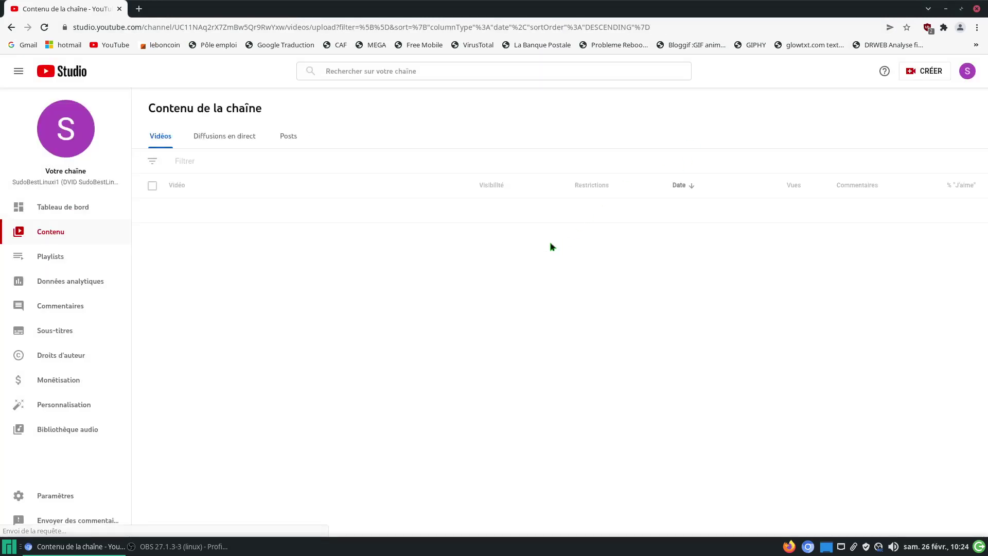
click(111, 47)
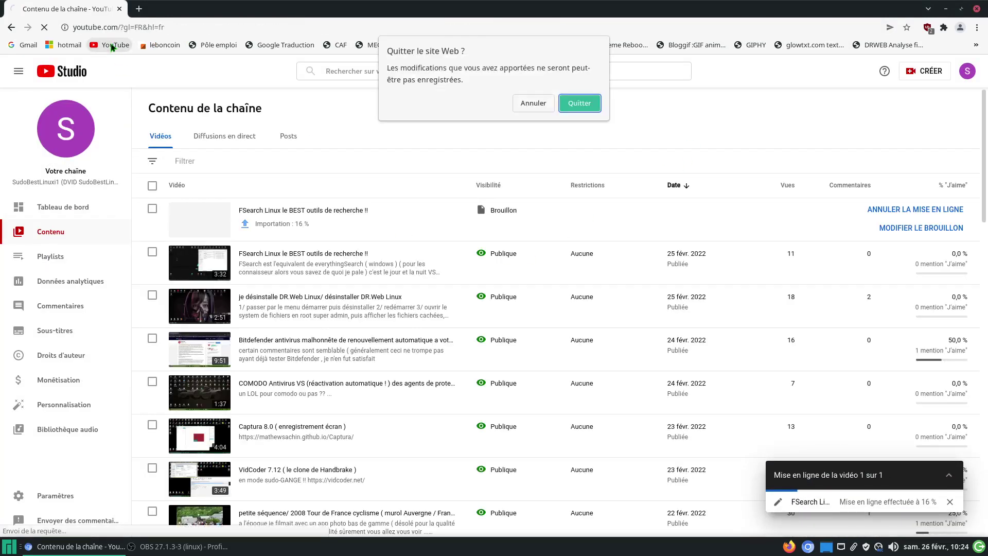
click(578, 105)
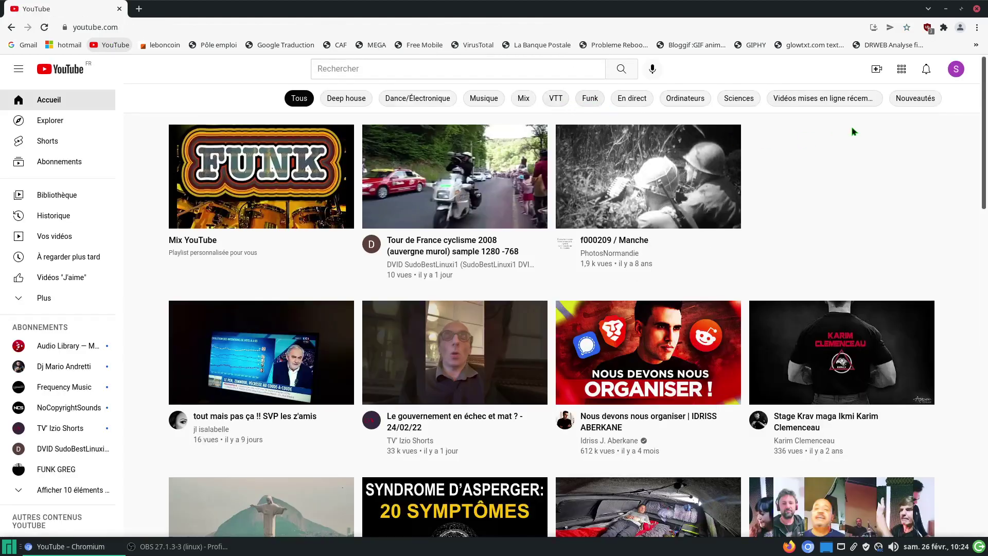
Step: Upload 'probleme recherche default FSearch.mkv' from Dossier personnel via Create > Mettre en ligne une vidéo
click(877, 71)
click(823, 95)
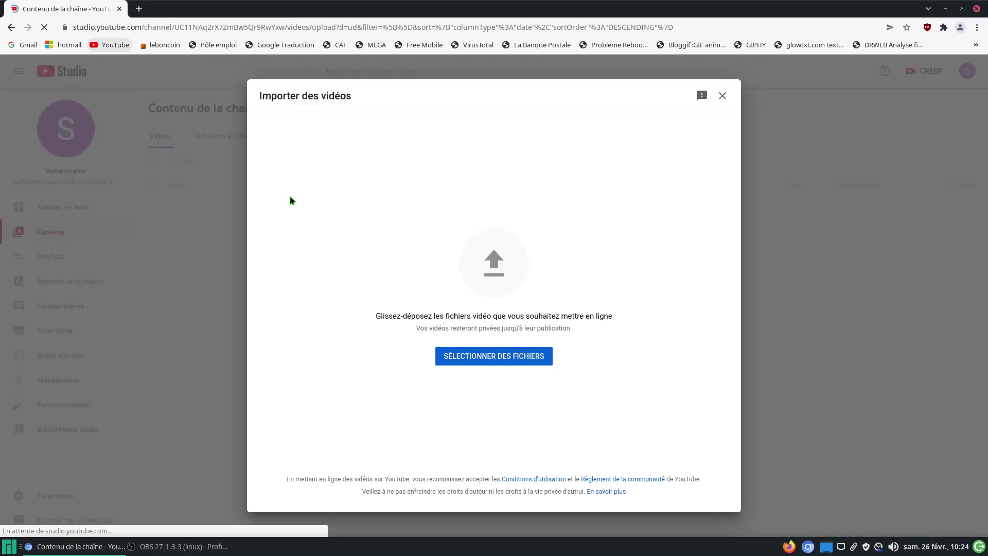
click(470, 360)
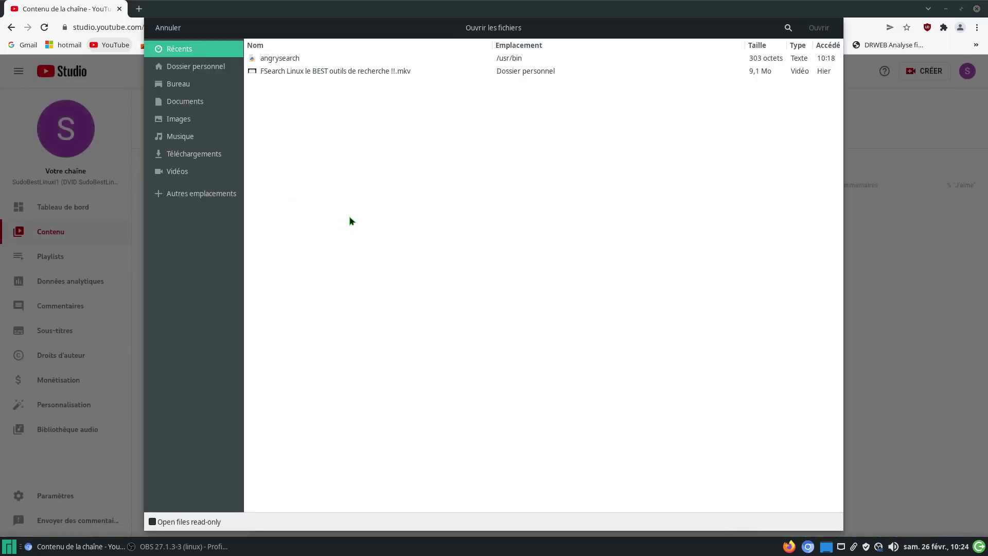
click(208, 69)
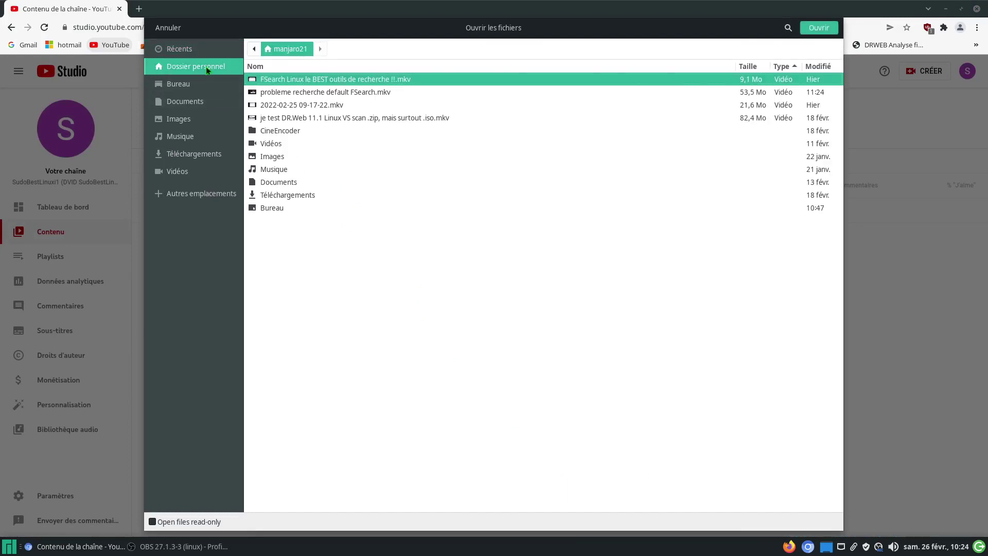
click(363, 94)
click(819, 28)
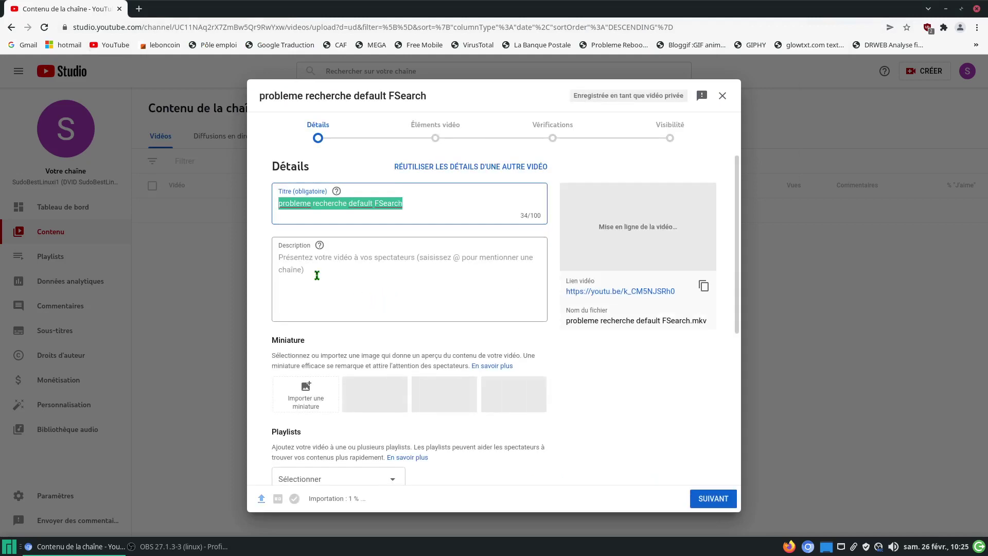
Step: Correct 'probleme' to 'problème', insert 'par' and 'app de', and append '/ Manjaro 21 Linux' to the title
right_click(308, 205)
click(320, 211)
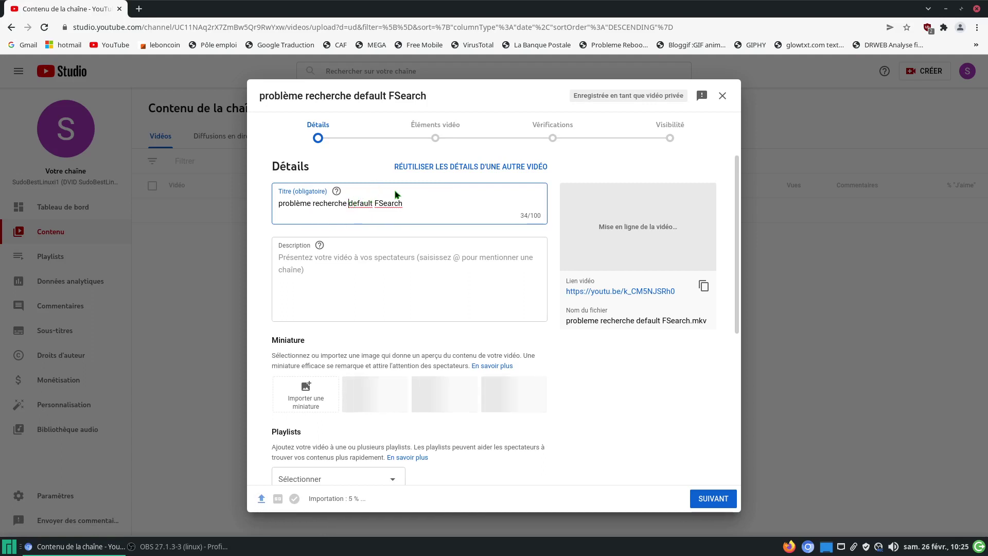
text(par)
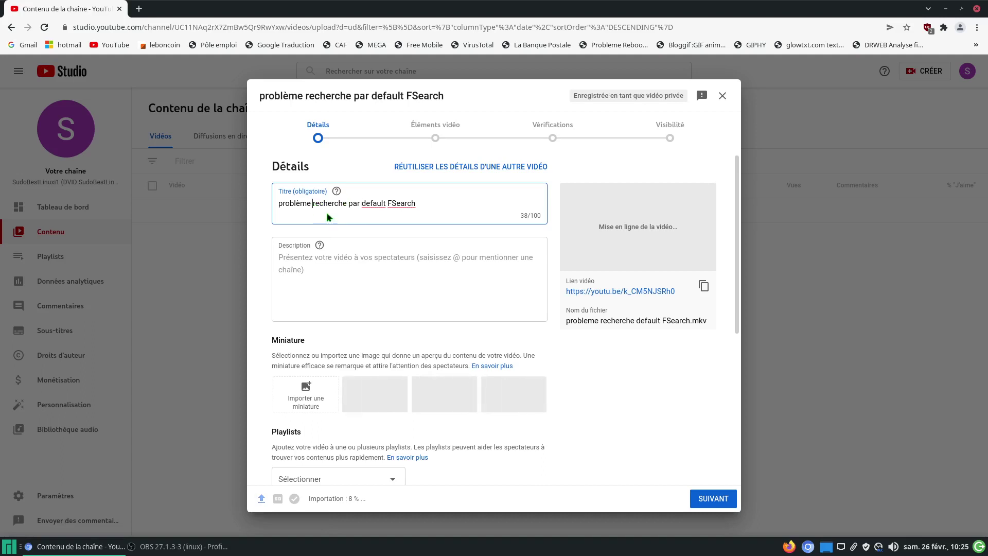
text(app)
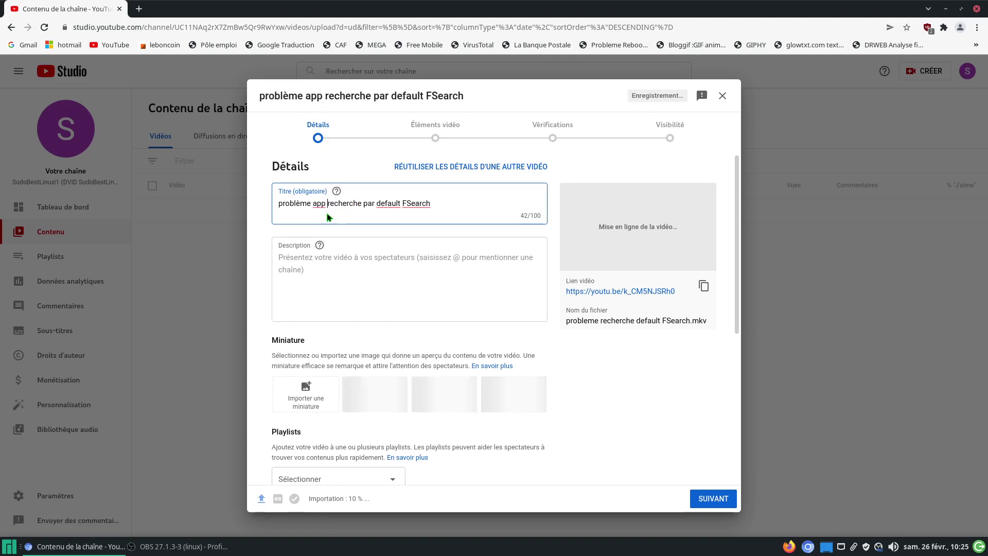
text( de)
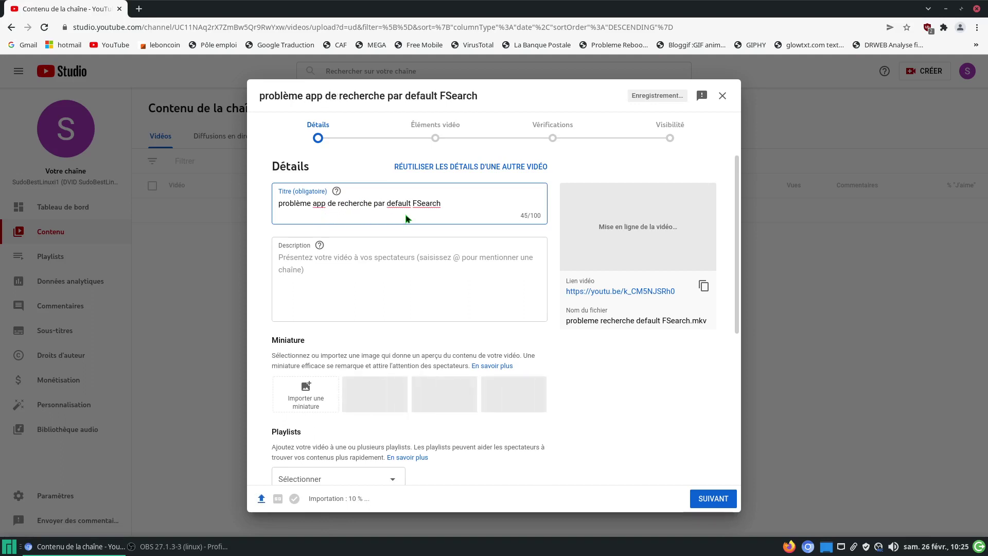
click(444, 204)
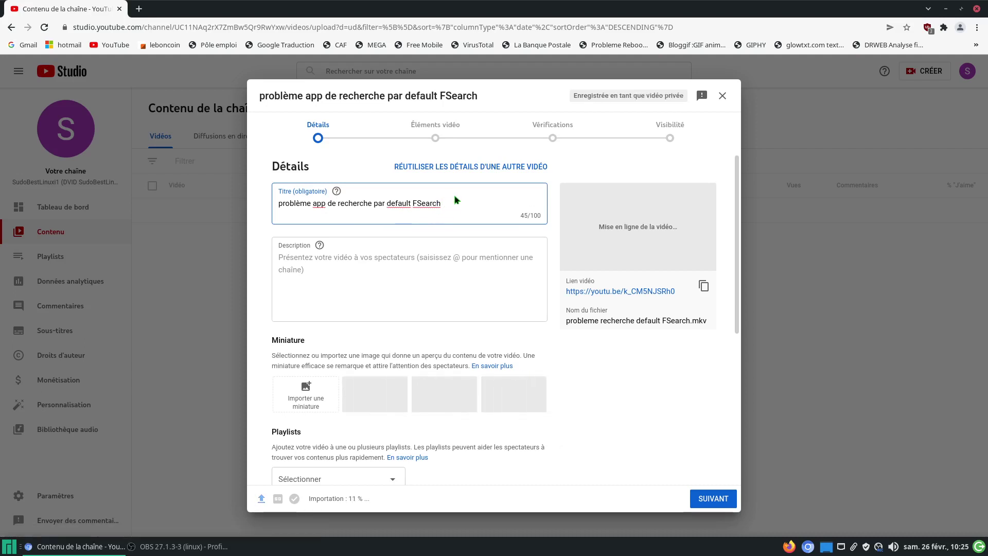
text(/ )
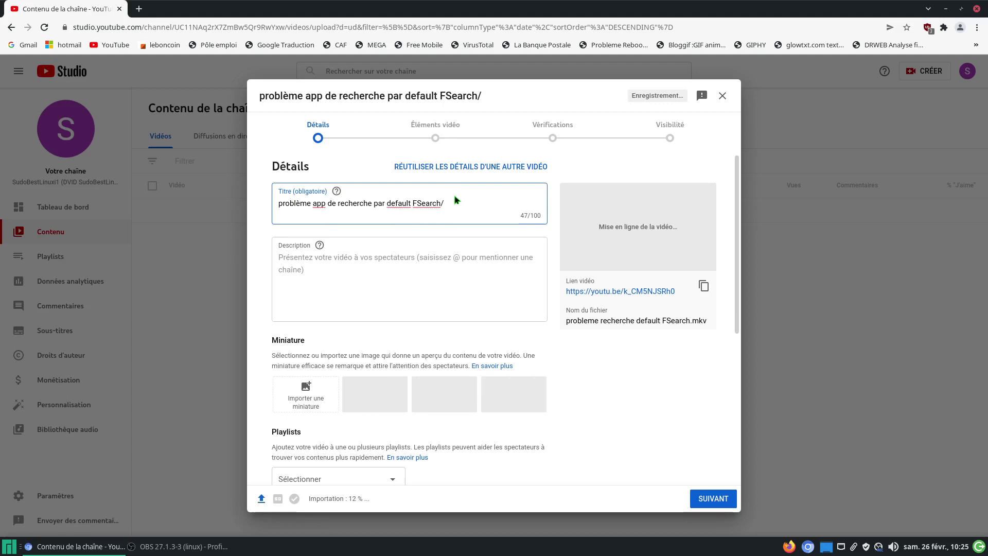
text(Manja)
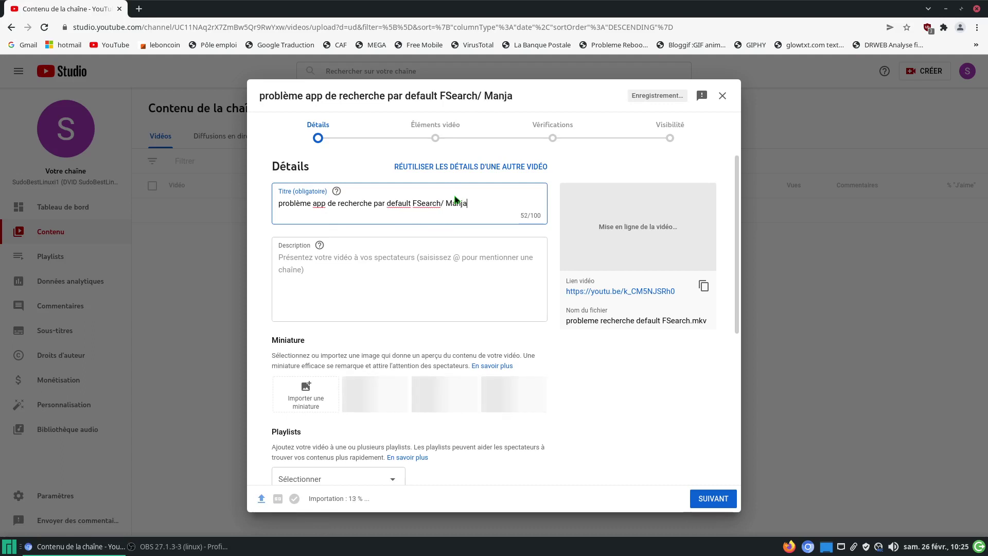
text(ro 2)
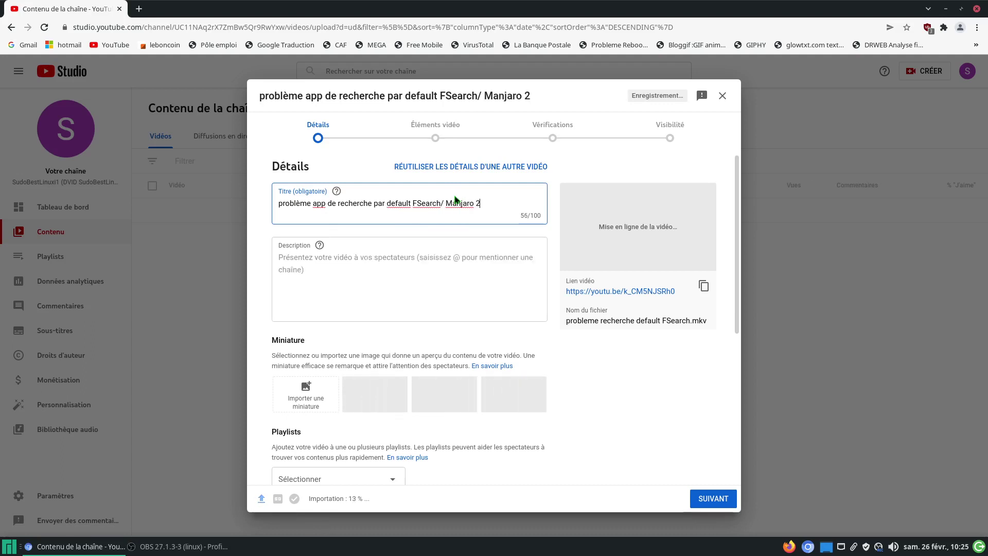
text(1 Linux)
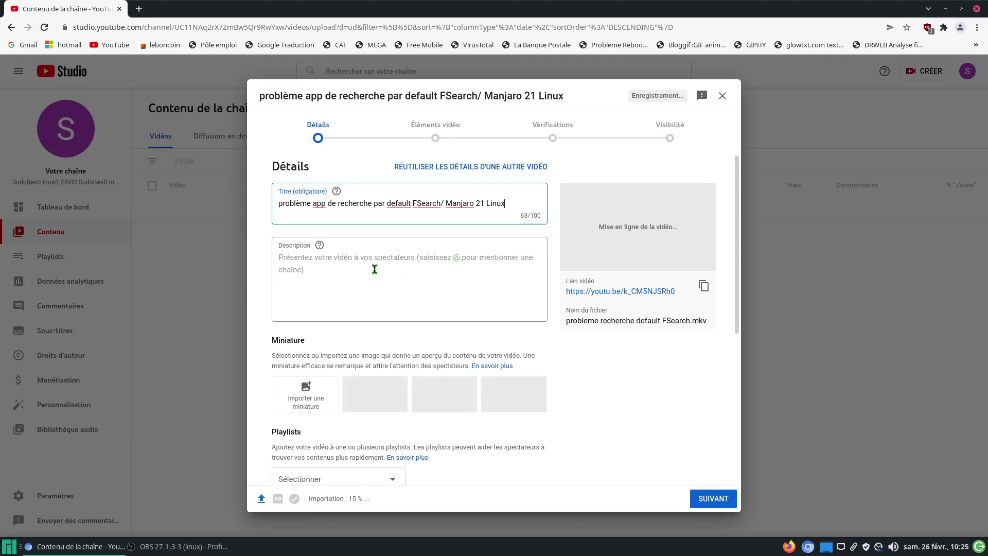
click(314, 258)
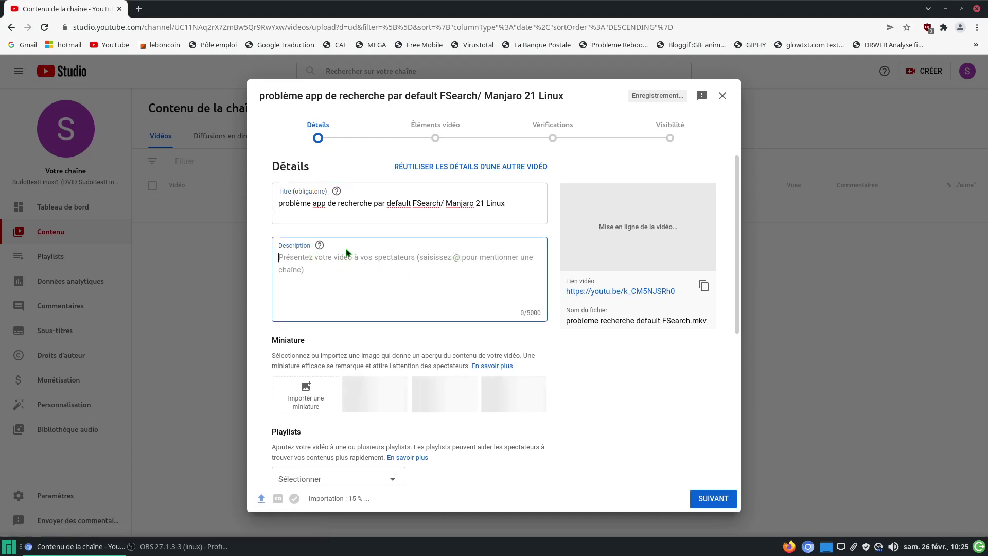
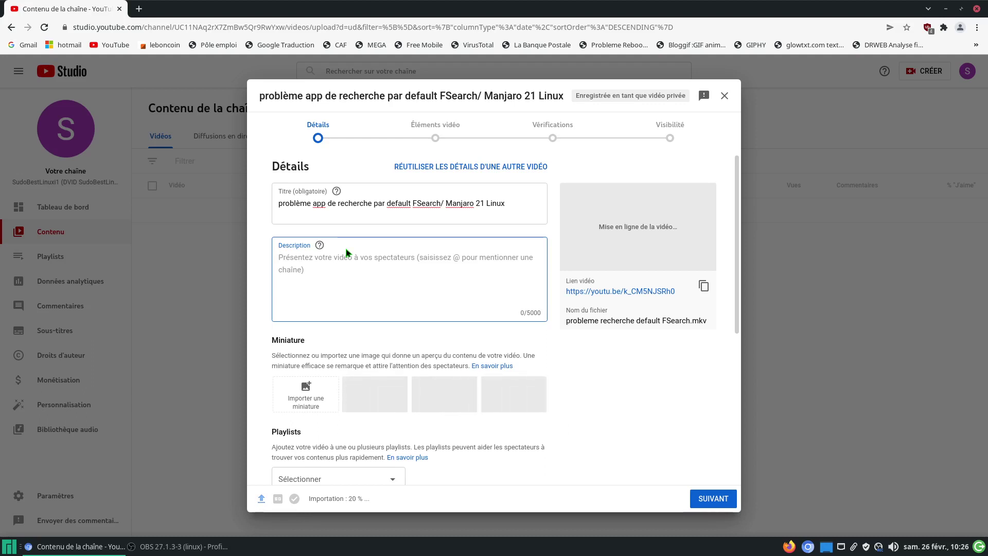
Step: Type two description lines: FSearch's default search command can't be set, and 'pour ANGRYsearch ceci a ete bon'
text(impo)
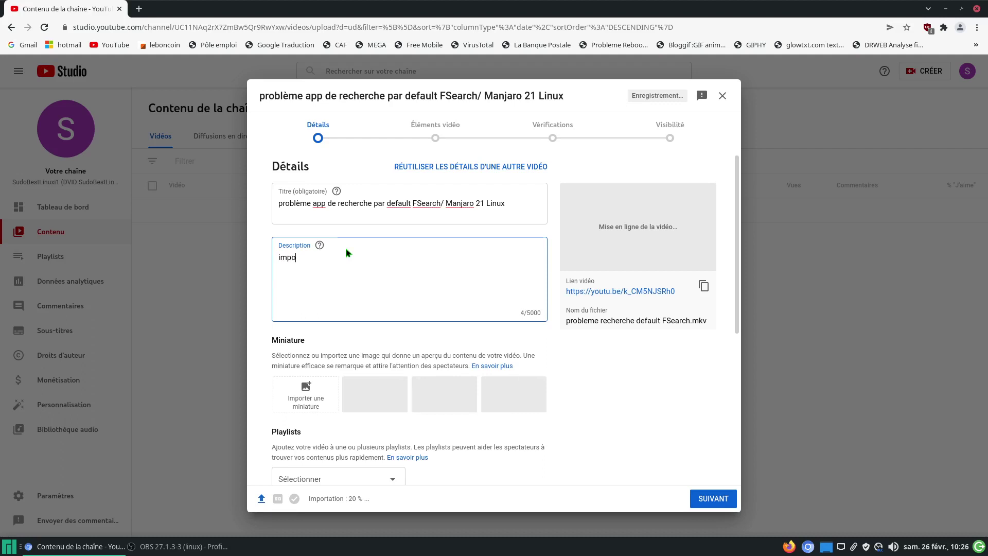
text(ssible )
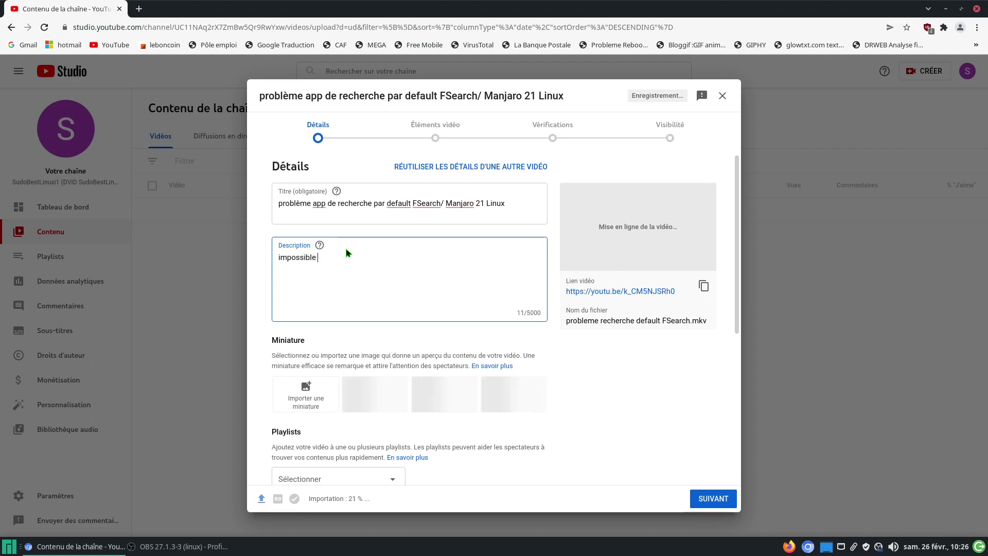
text(de def)
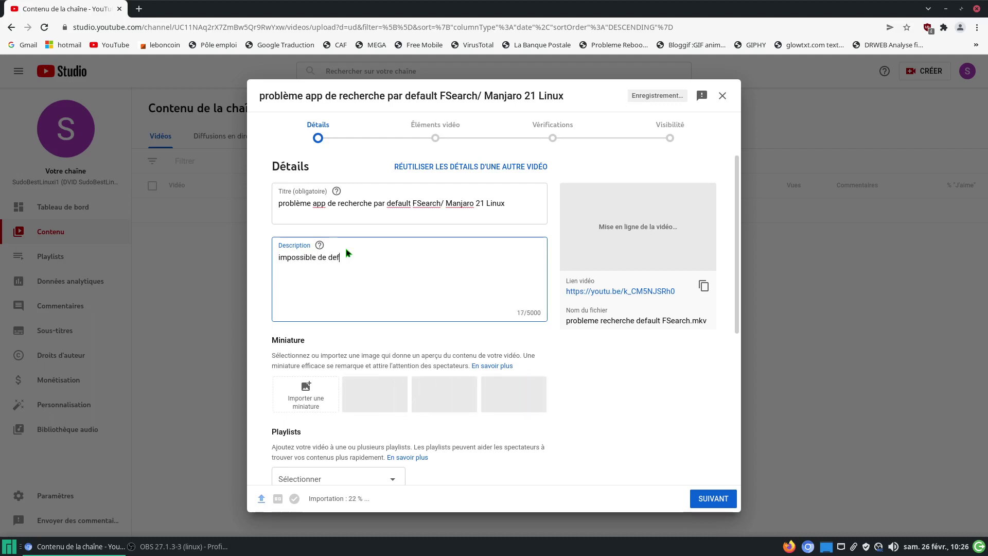
text(inir la command)
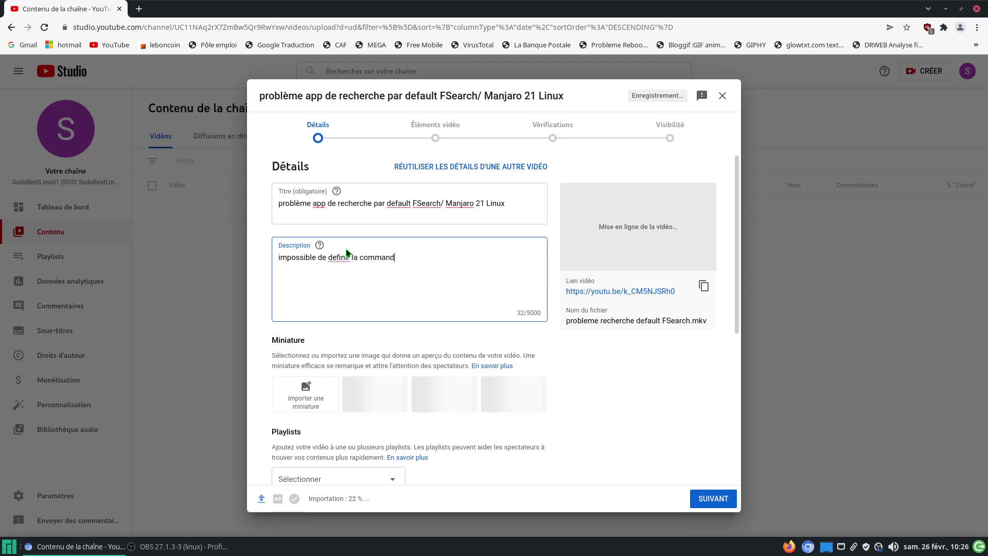
text(e fonctionnel qui lanc)
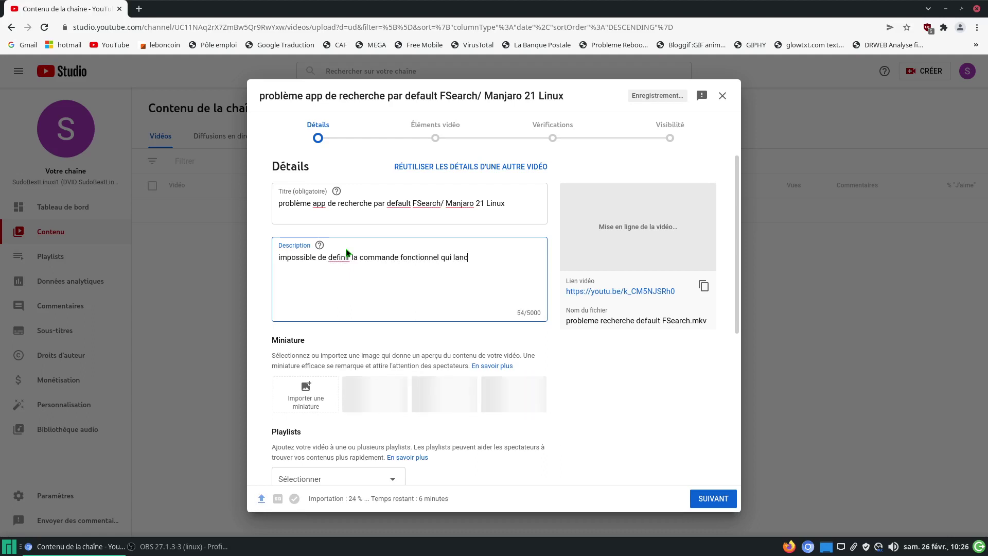
text(e FS)
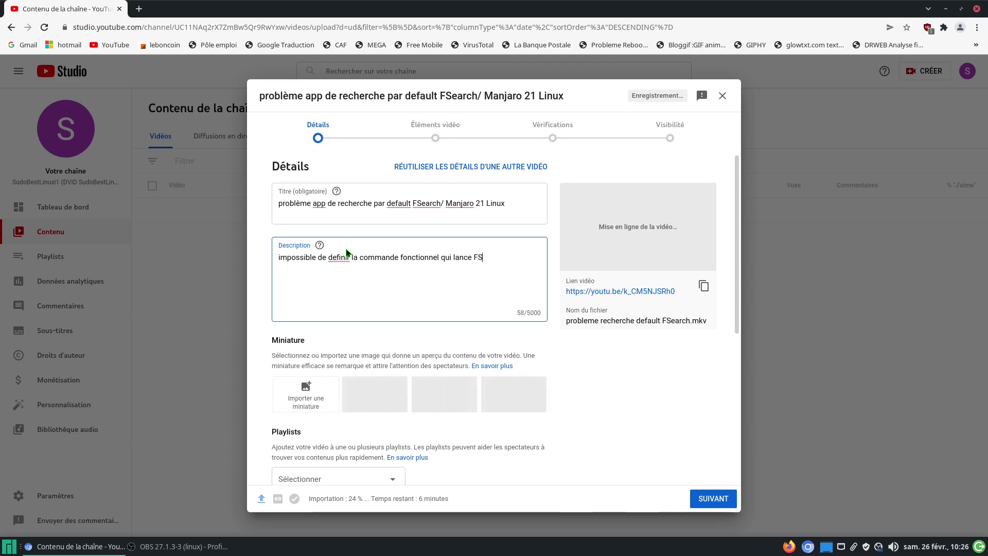
text(earch)
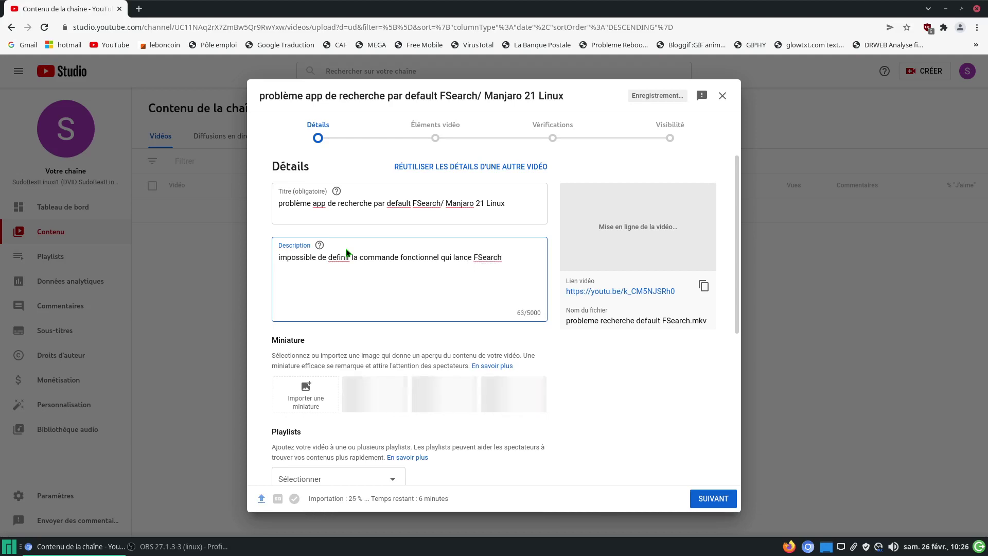
text( par default pour rechercher des )
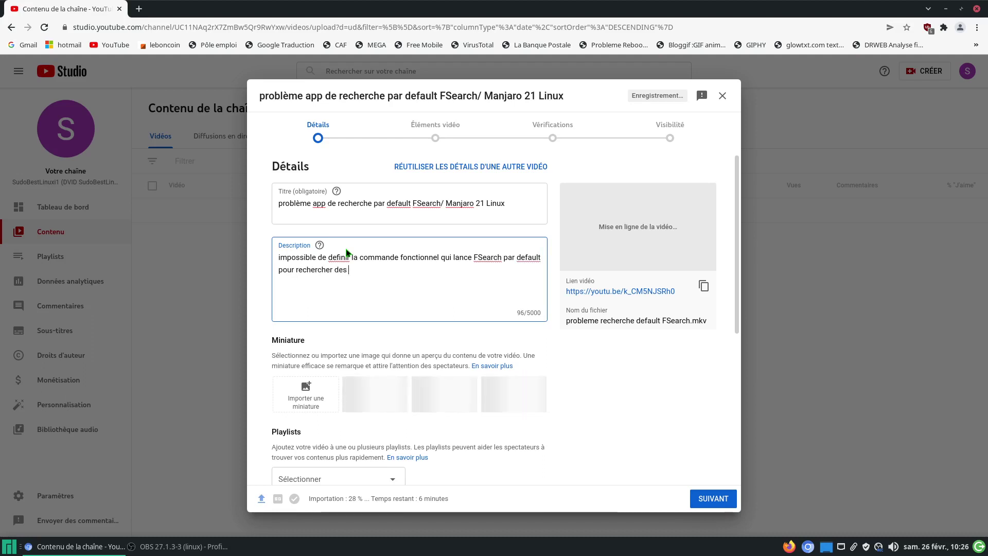
text(fichiers)
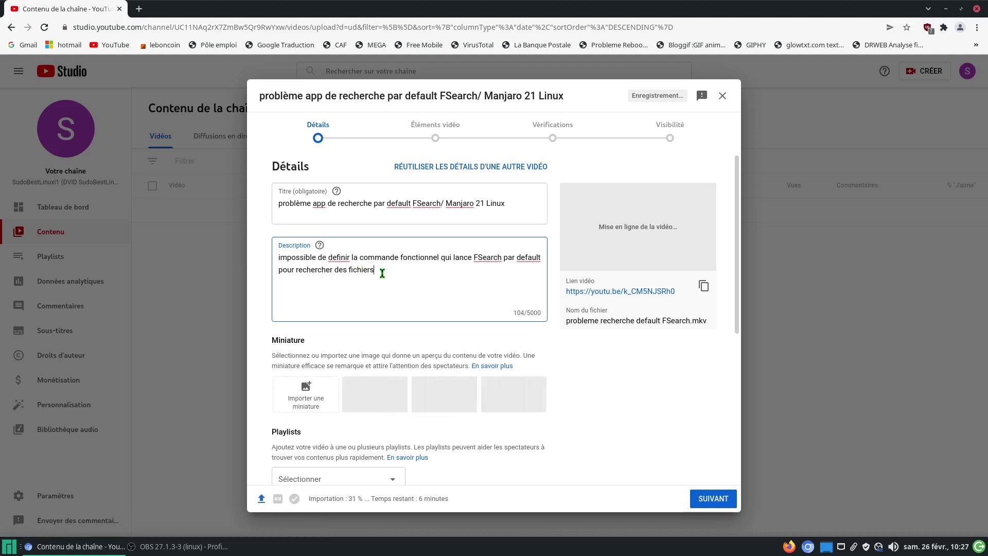
key(Return)
text(pour ANGRYse)
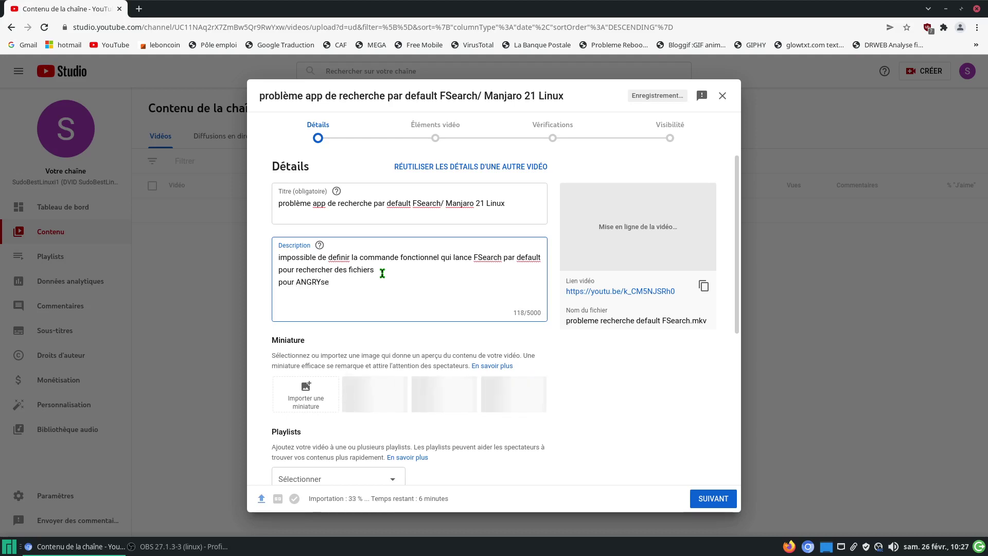
text(arch ceci )
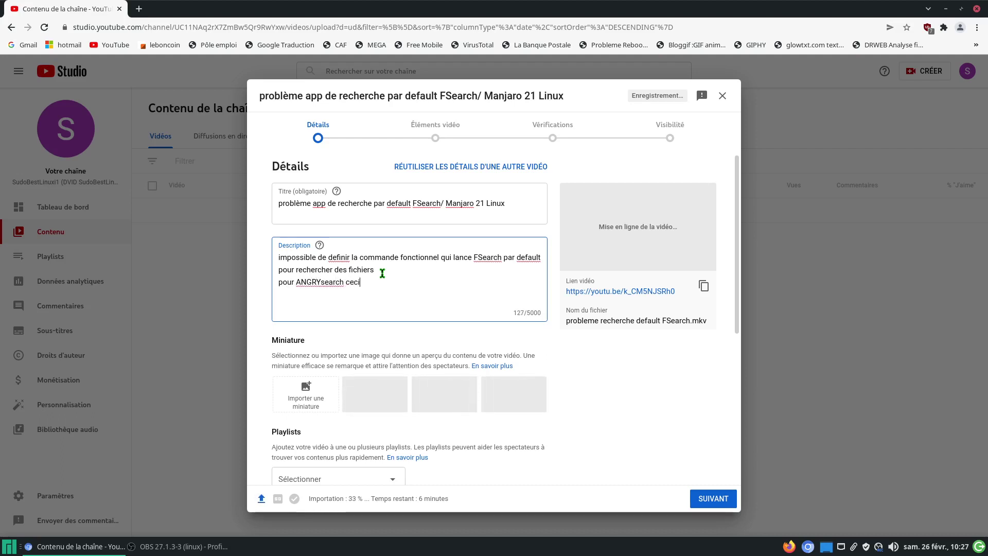
text(a ete bon)
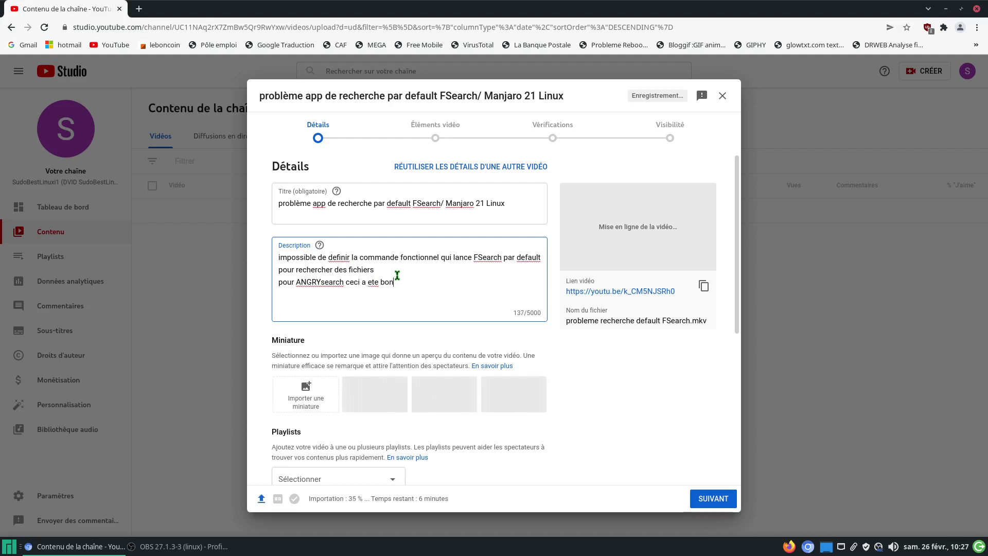
Step: Correct 'ete' to 'été' and 'definir' to 'définir', then append 'et ce lance bien par default'
right_click(379, 281)
click(380, 294)
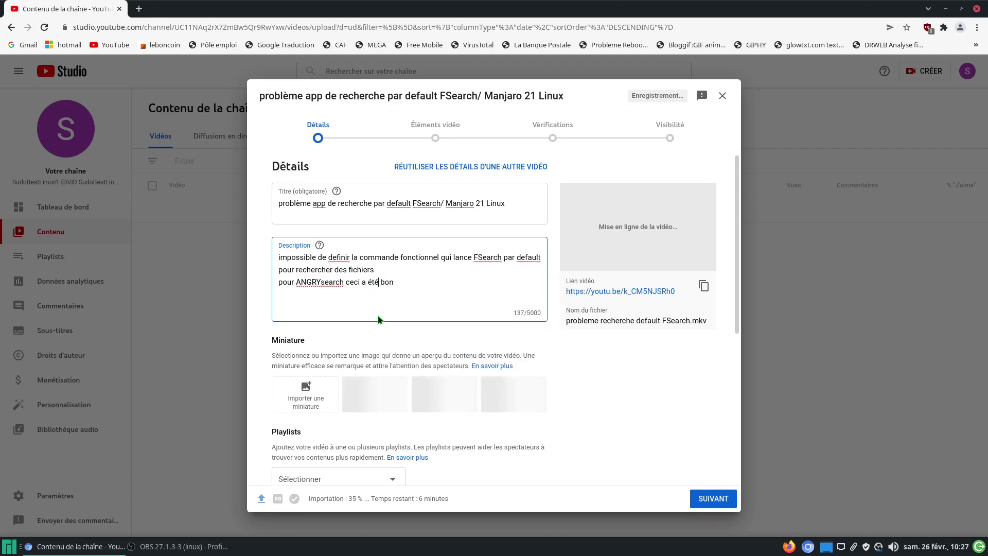
right_click(335, 258)
click(391, 295)
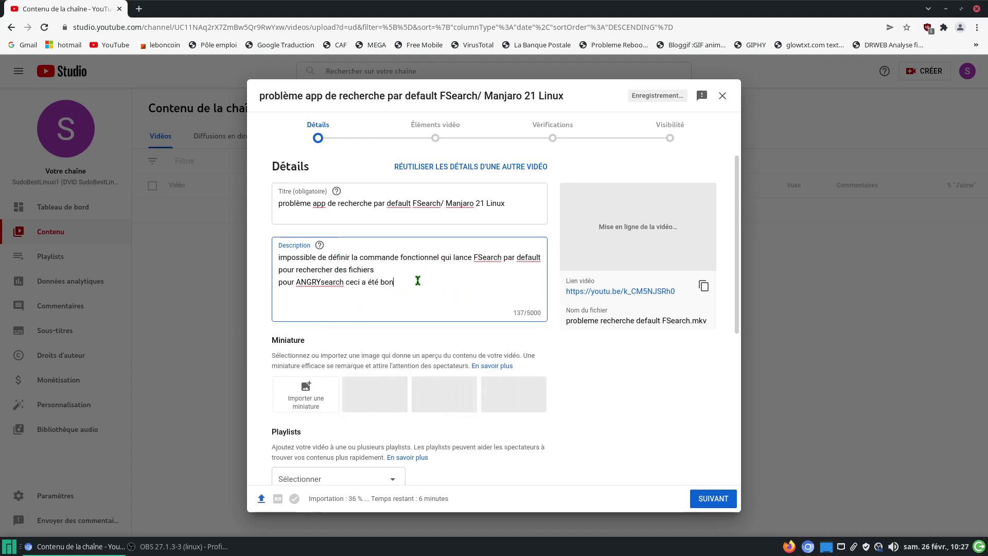
text(et)
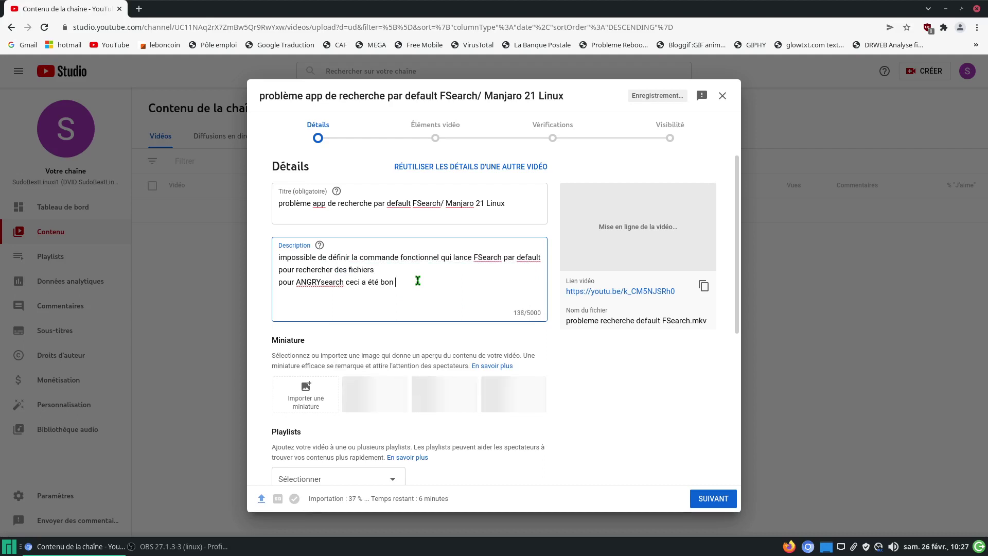
text( ce lance bien)
text(par default)
Step: Wrap 'FSearch' in parentheses in the video title
click(414, 206)
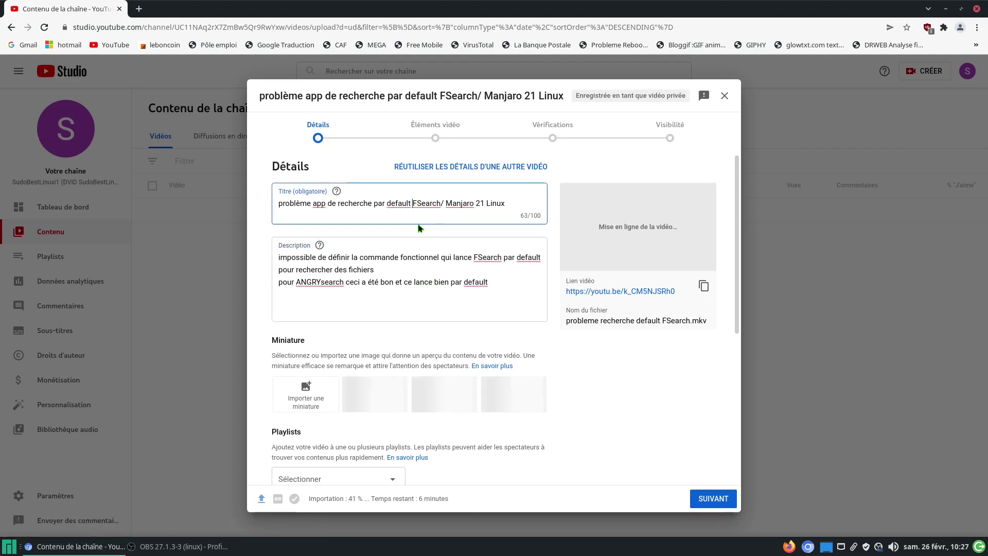
text(()
click(443, 205)
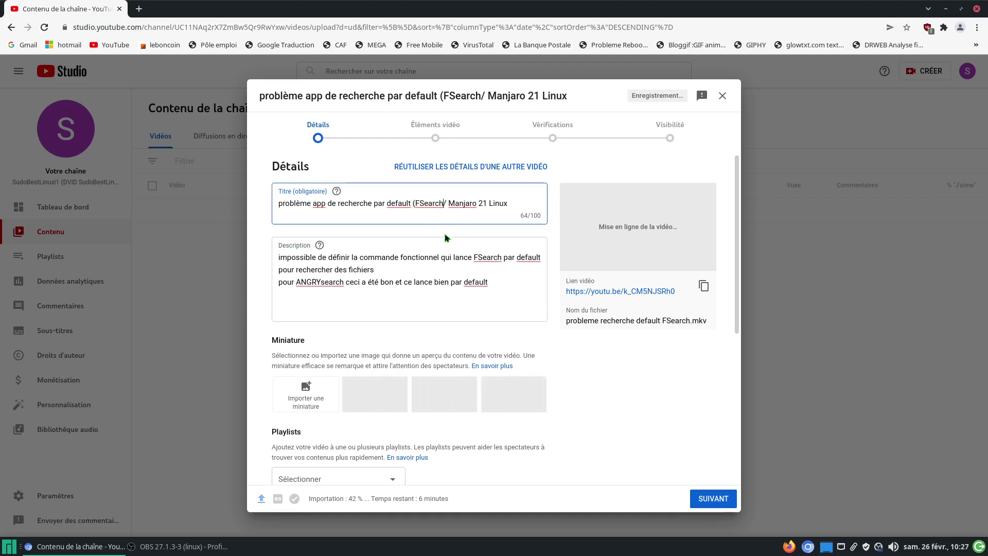
text())
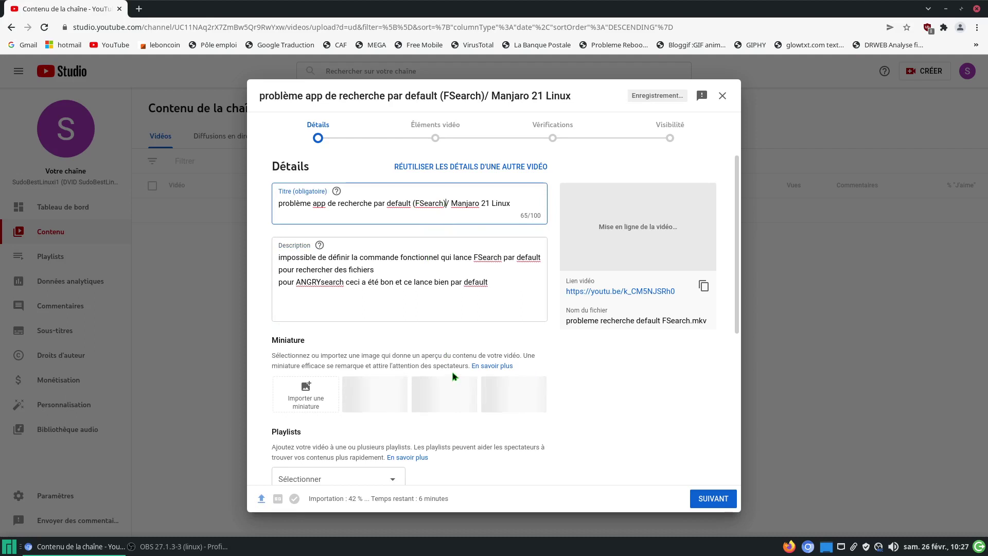
Step: Add the video to the LINUX Logiciels and LINUX playlists
scroll(414, 412, down, 3)
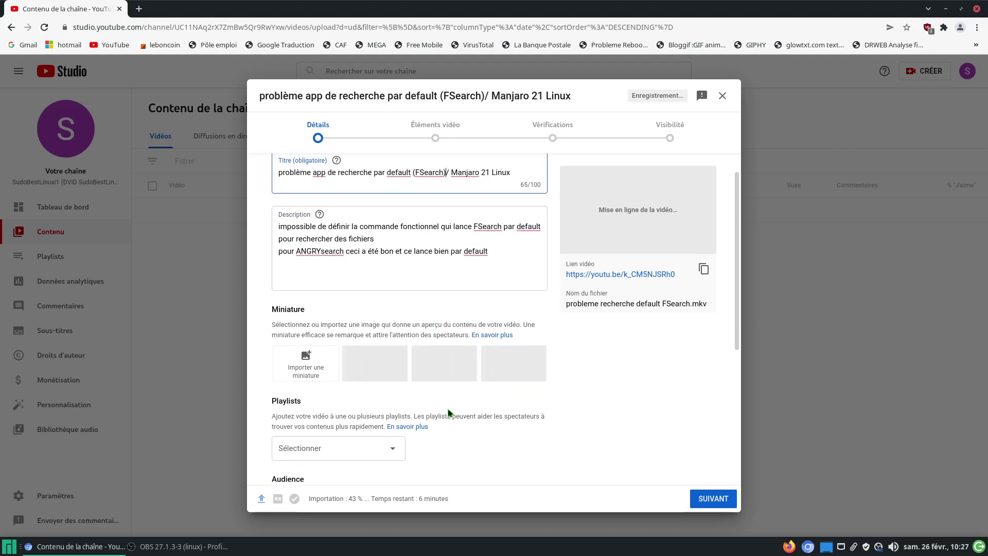
click(393, 401)
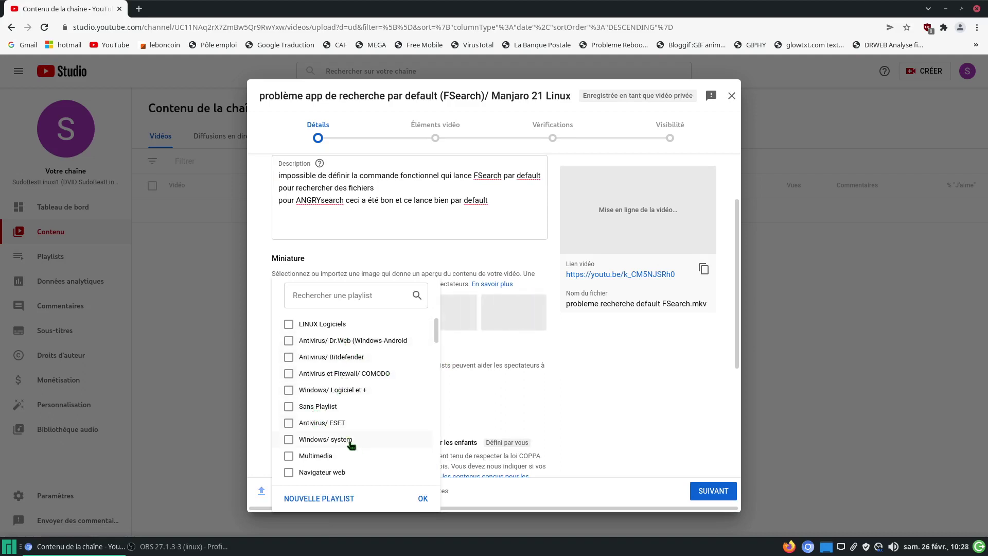
click(289, 325)
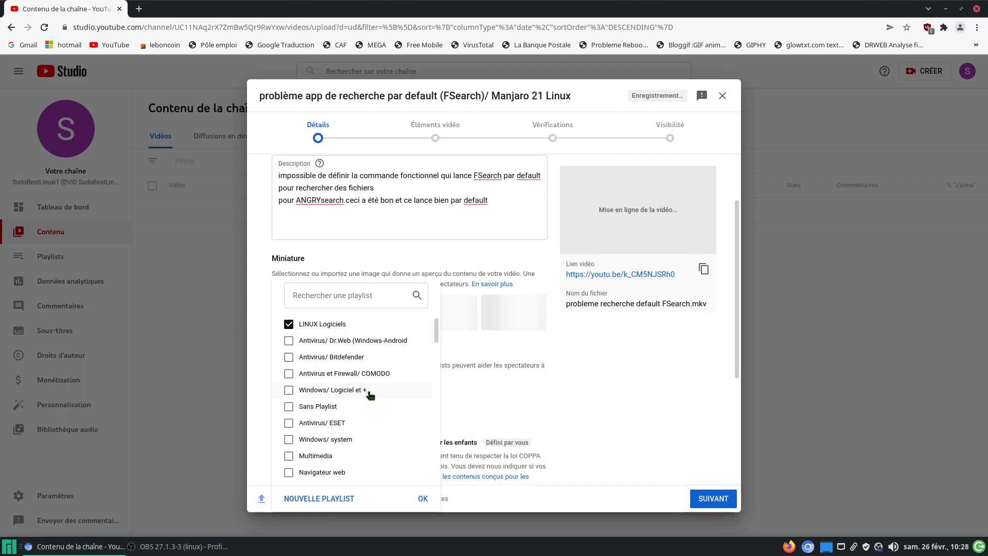
scroll(353, 386, down, 2)
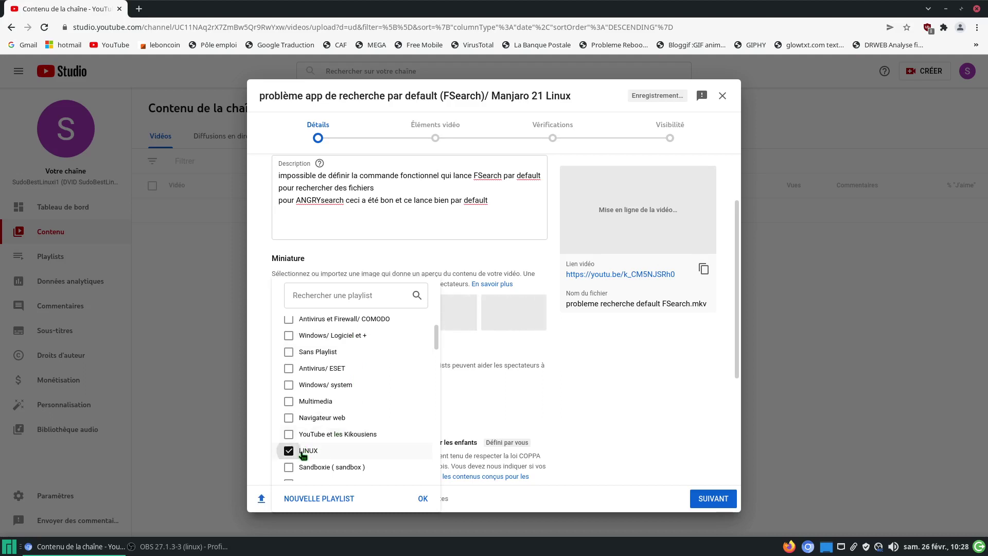
click(421, 498)
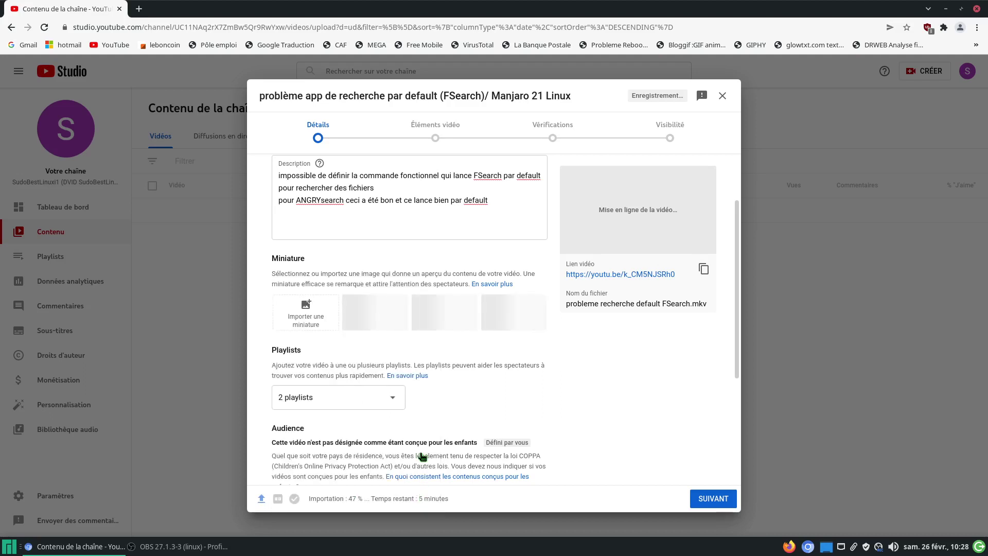
Step: Expand the advanced video options and switch off automatic chapters
scroll(551, 401, down, 2)
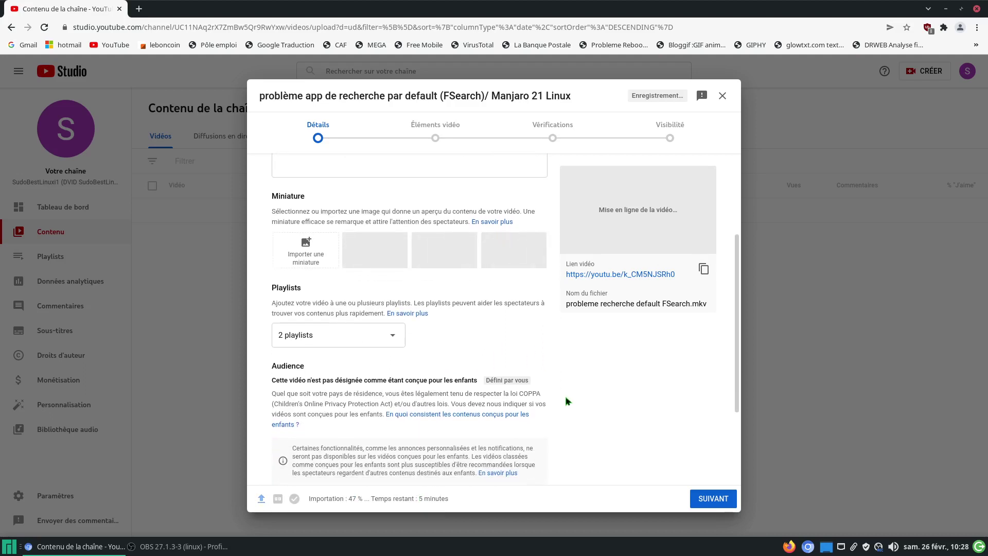
scroll(566, 397, down, 4)
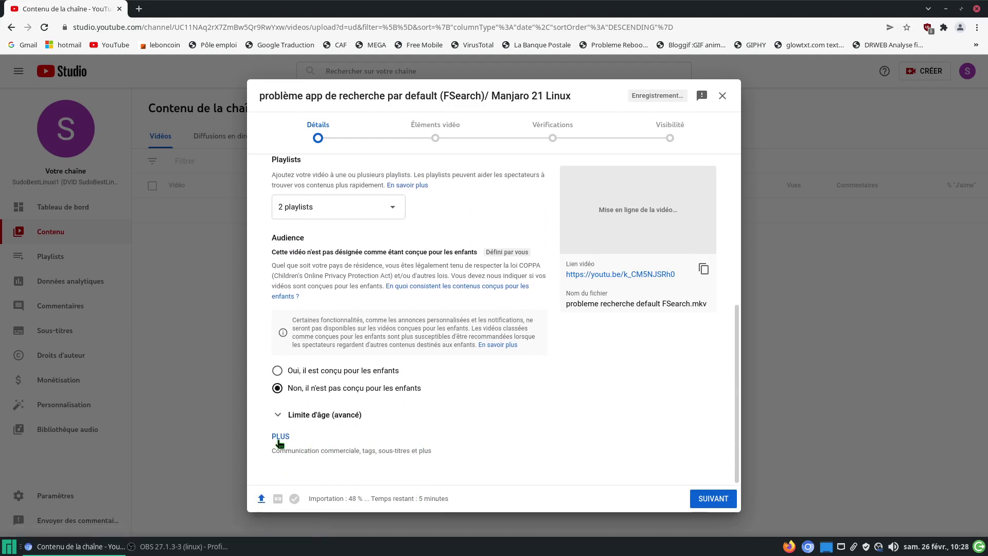
click(280, 438)
scroll(560, 389, down, 4)
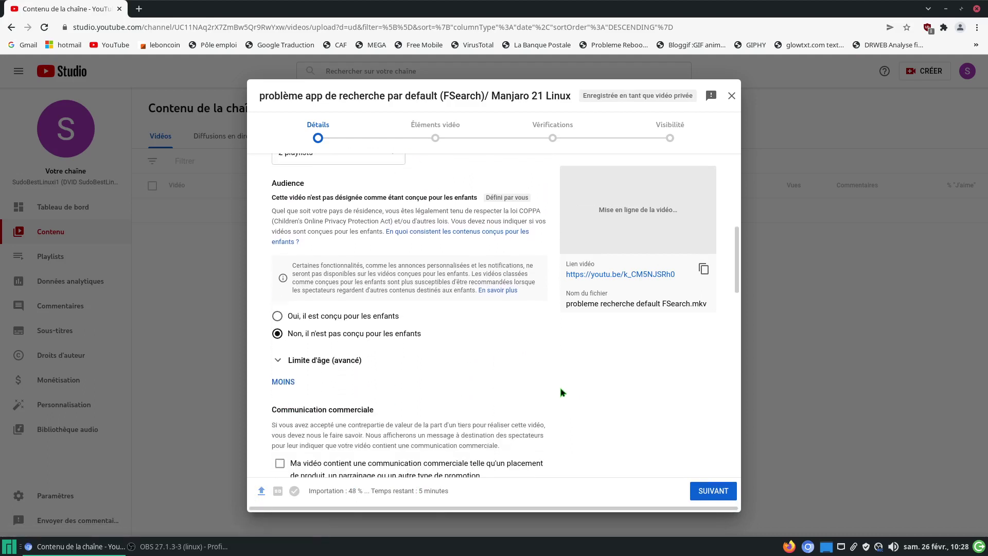
scroll(560, 388, down, 3)
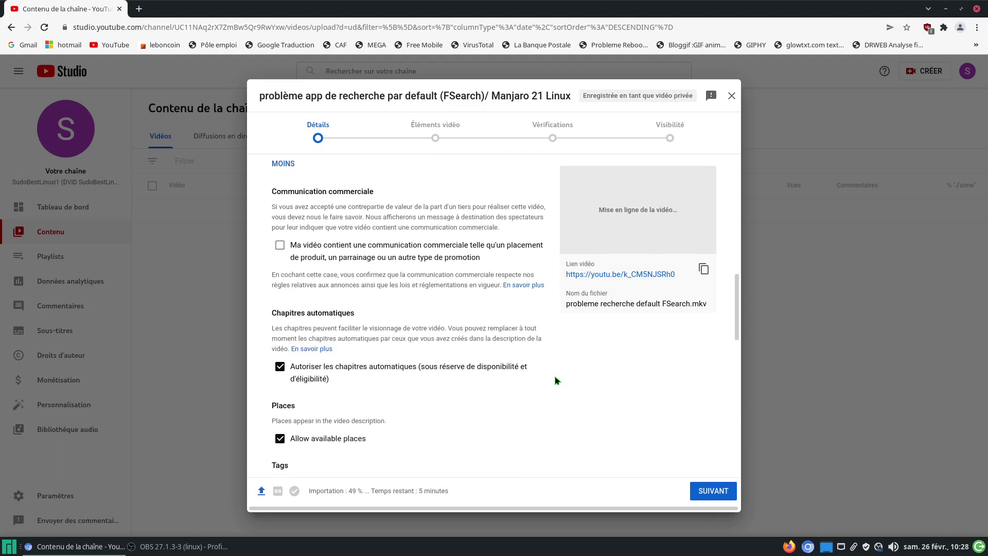
click(280, 367)
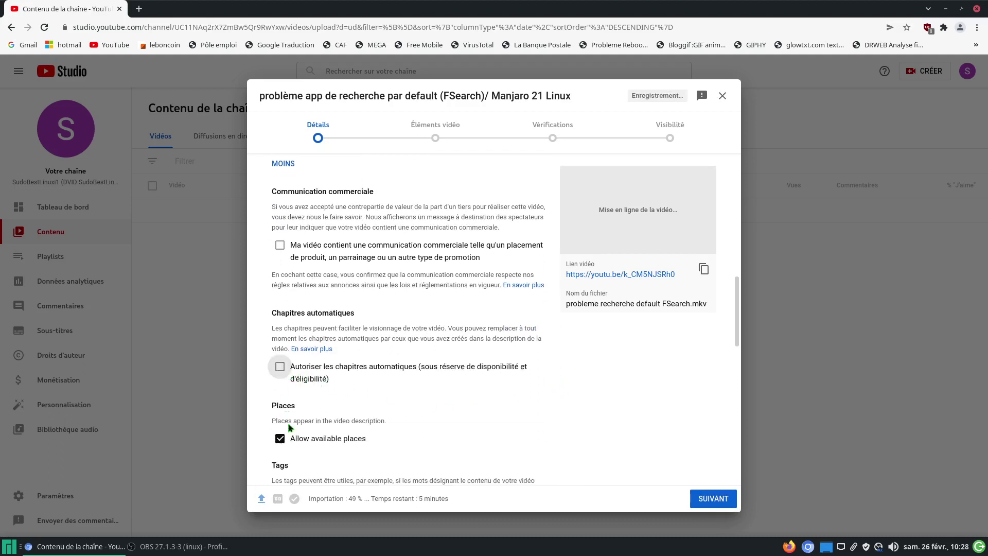
scroll(495, 406, down, 5)
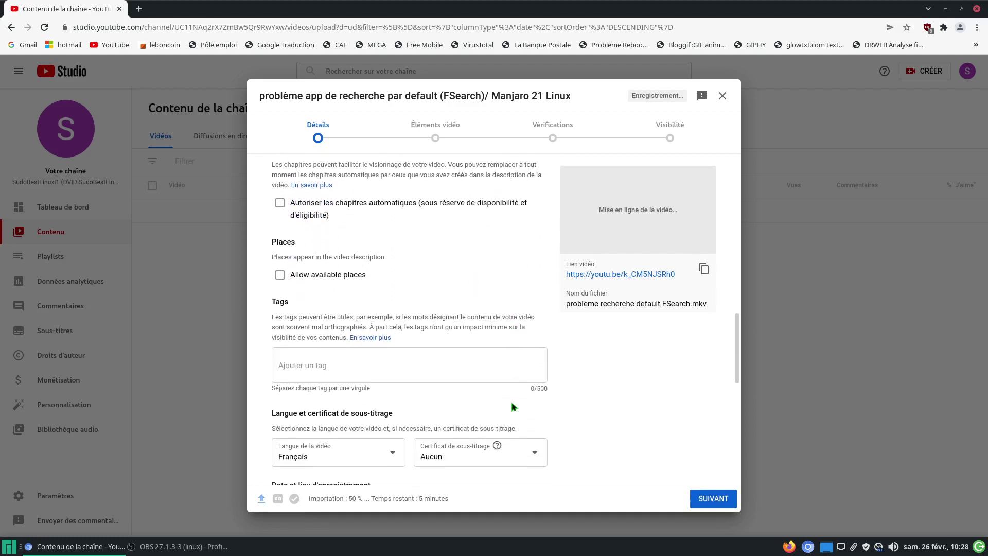
scroll(585, 407, down, 3)
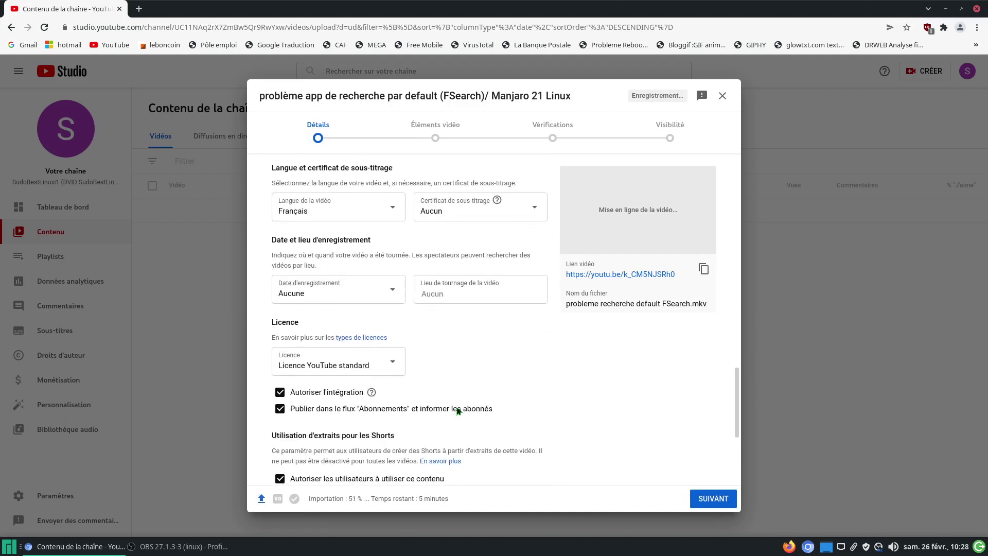
scroll(598, 405, up, 11)
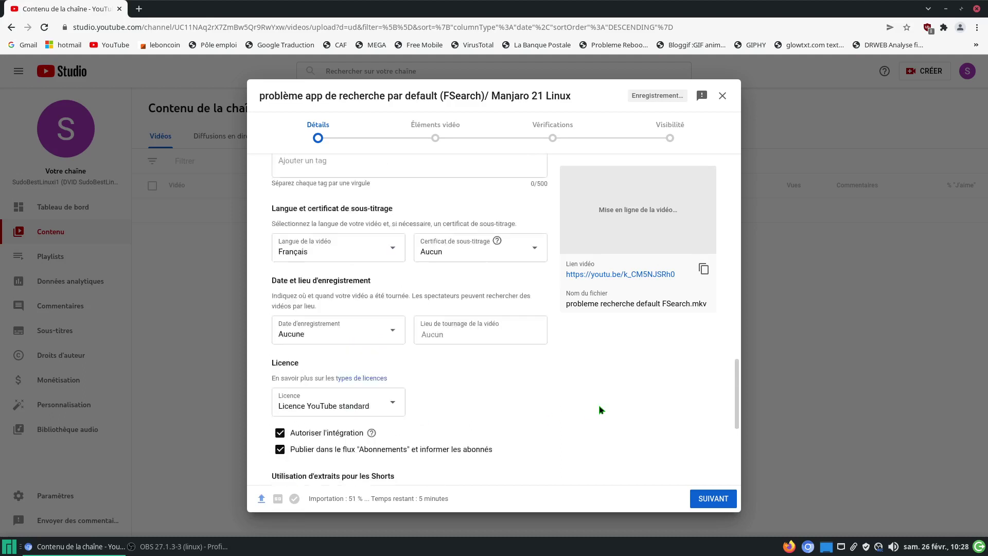
scroll(611, 412, up, 6)
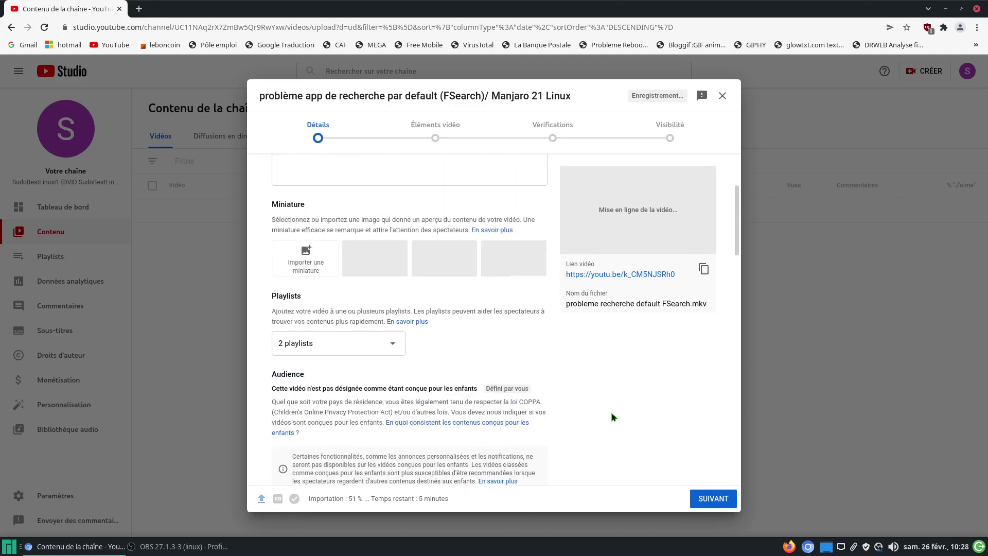
Step: Start a new paragraph: 'bien entendu je ne m'attend pas à de l'aide de votre part, mais surtout'
click(497, 285)
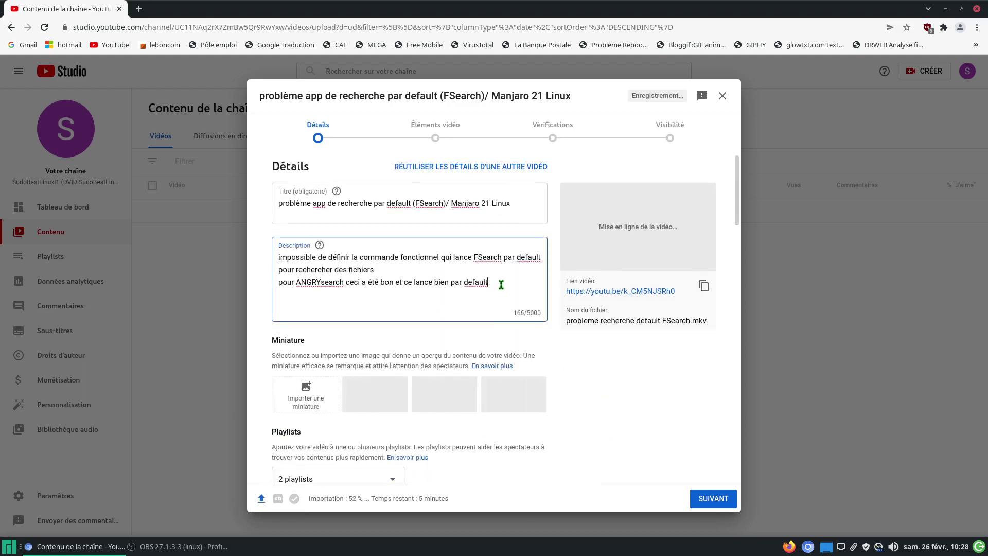
key(Return)
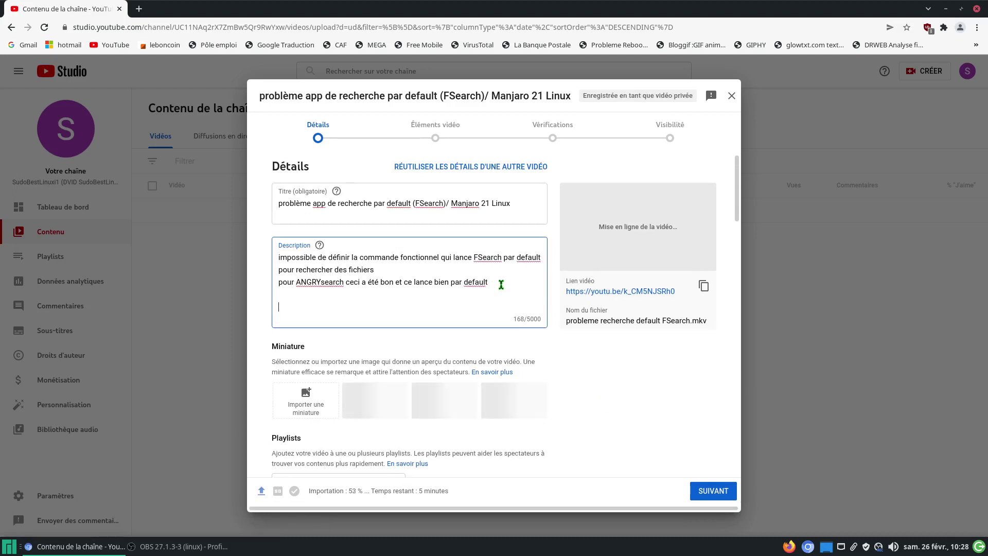
text(bien entendu je ne m'attend)
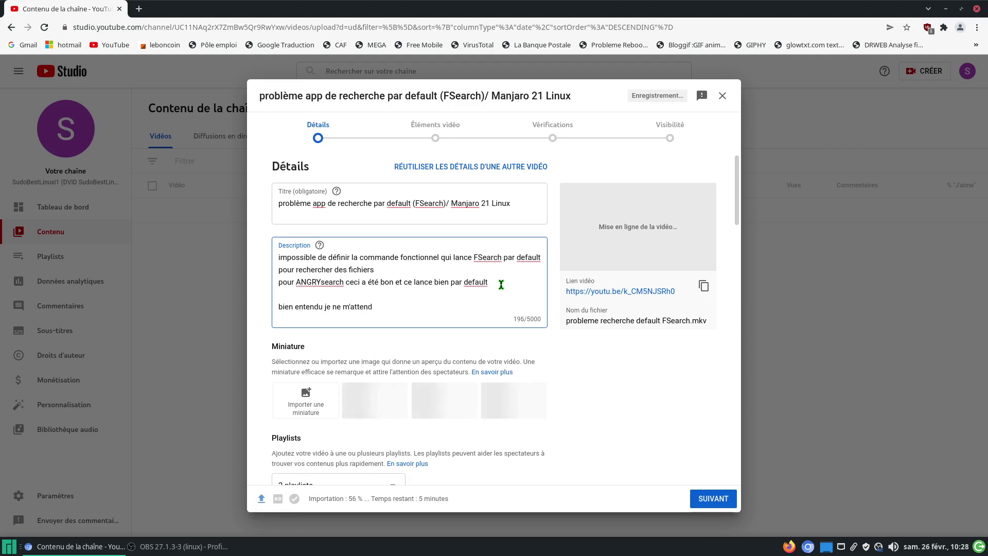
text( t)
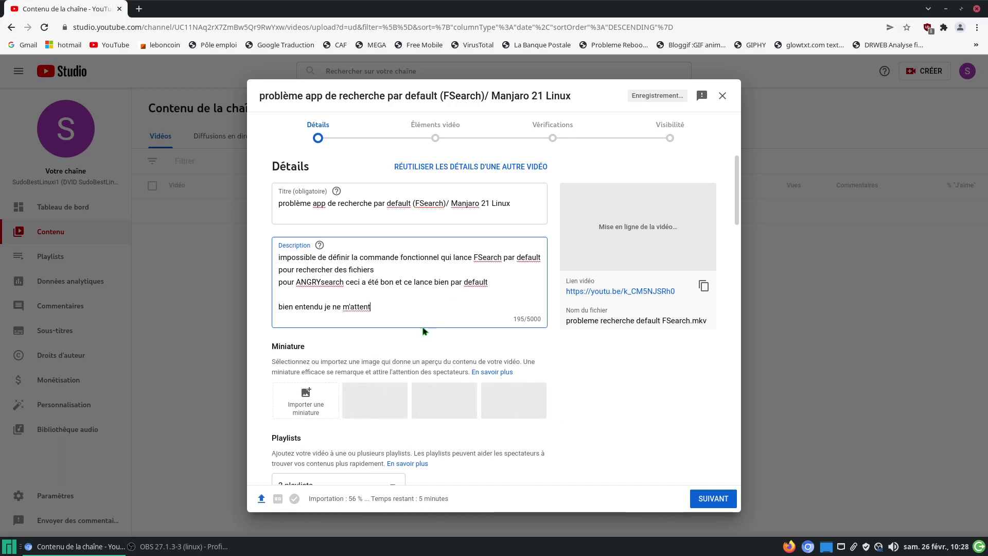
right_click(362, 307)
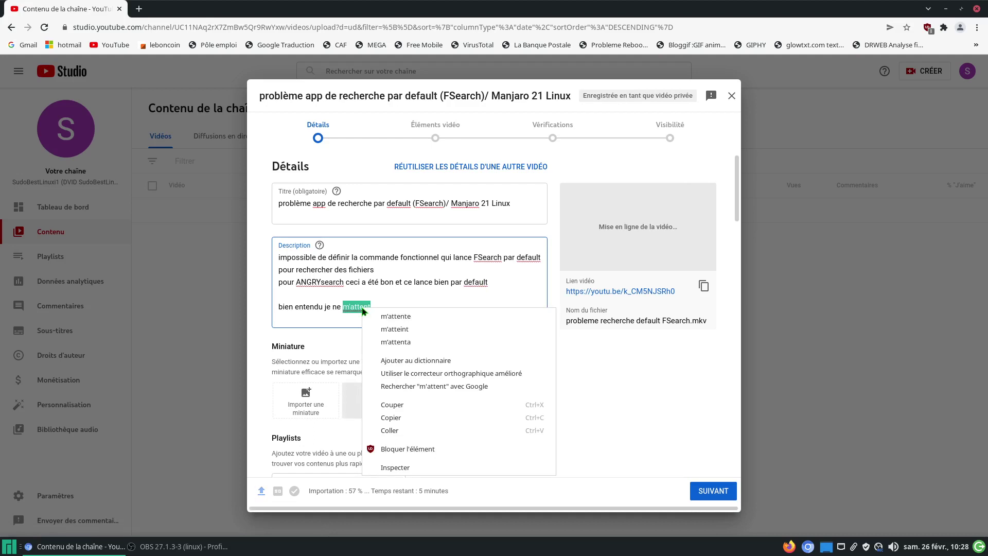
click(378, 307)
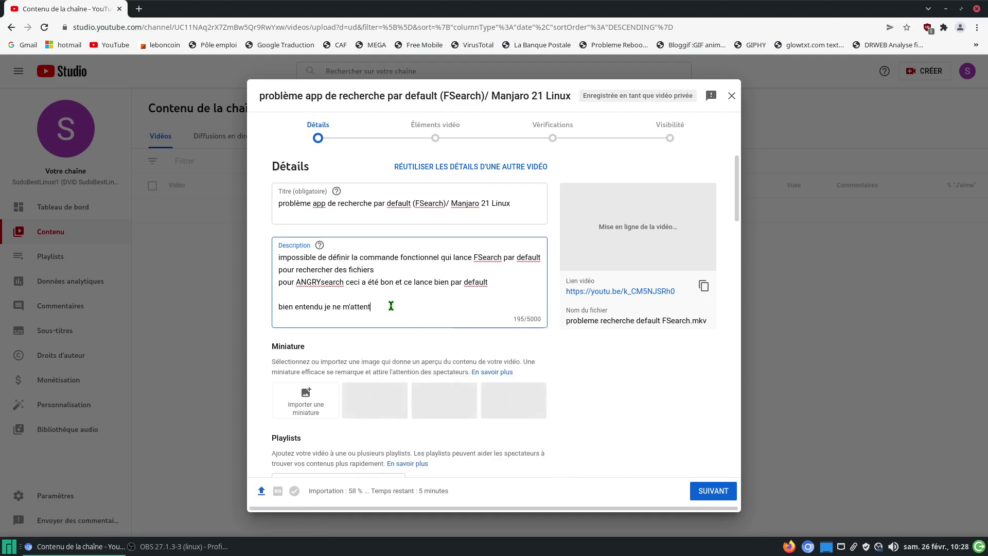
key(BackSpace)
text(d pas à de l'aide de )
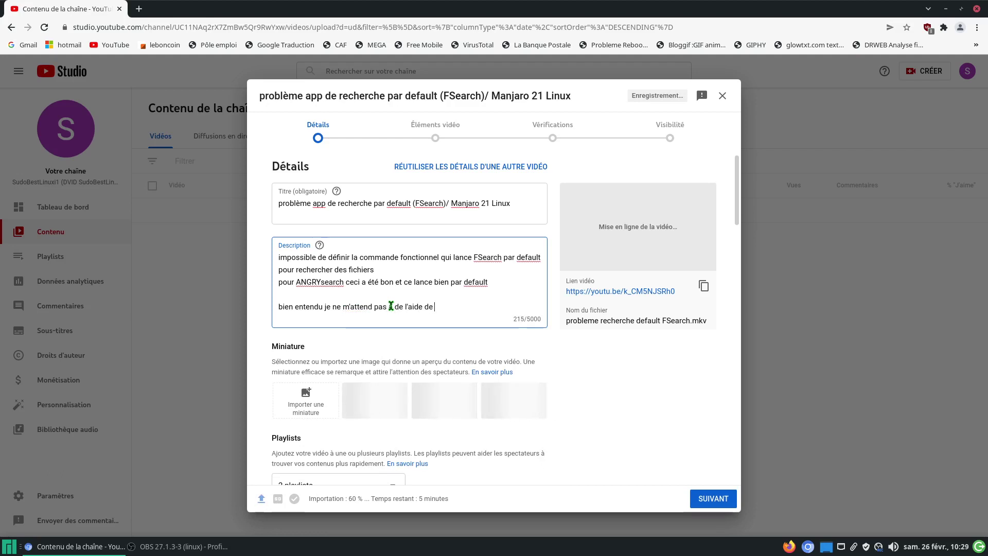
text(votre part)
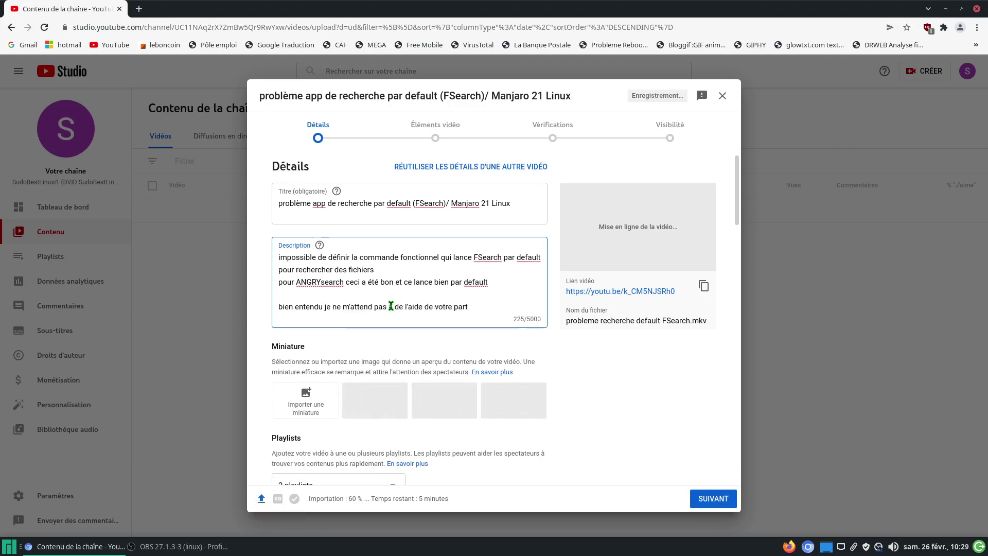
text(, ma)
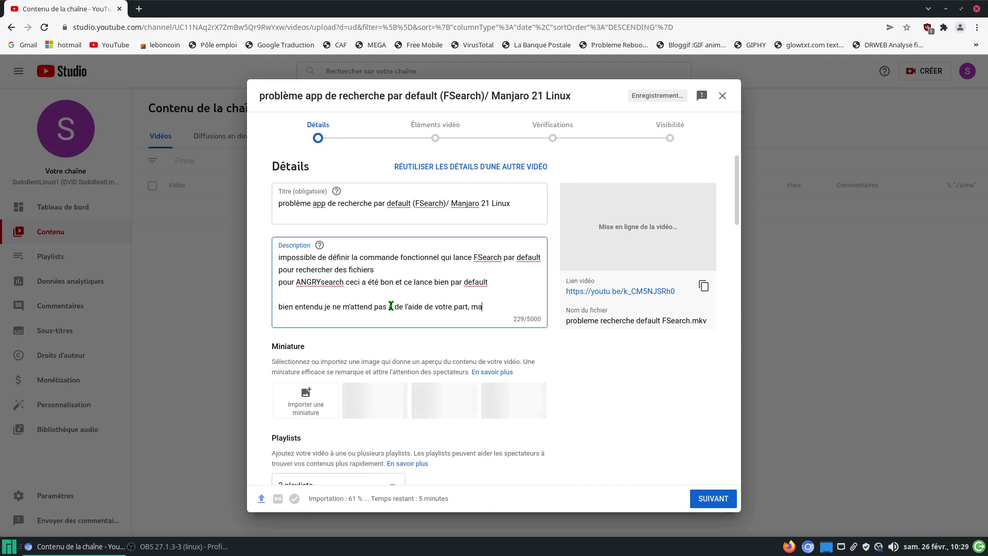
text(is surtout)
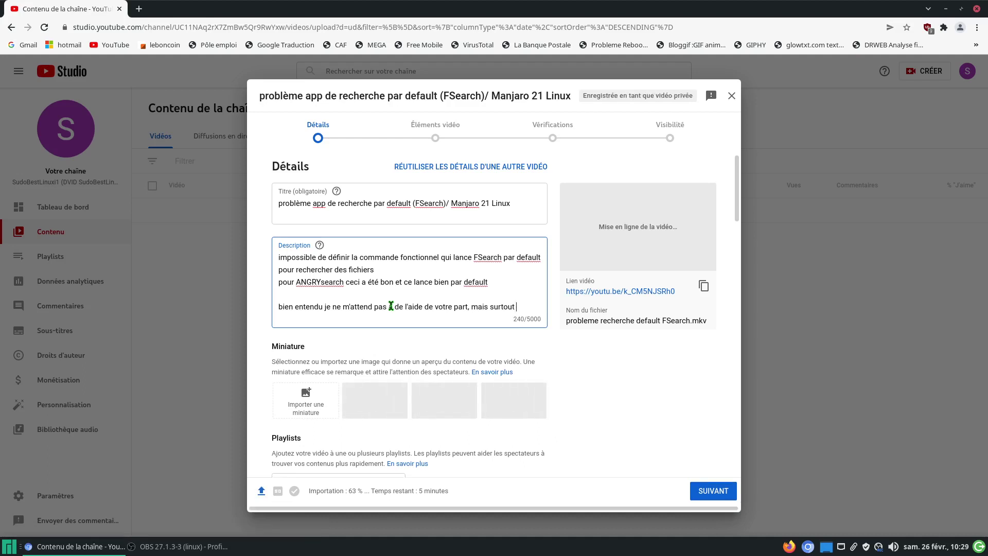
Step: Continue with 'je pense a une video qui resous ce probleme afin de', fixing 'resous' to 'resoud'
text(je pense a une video q)
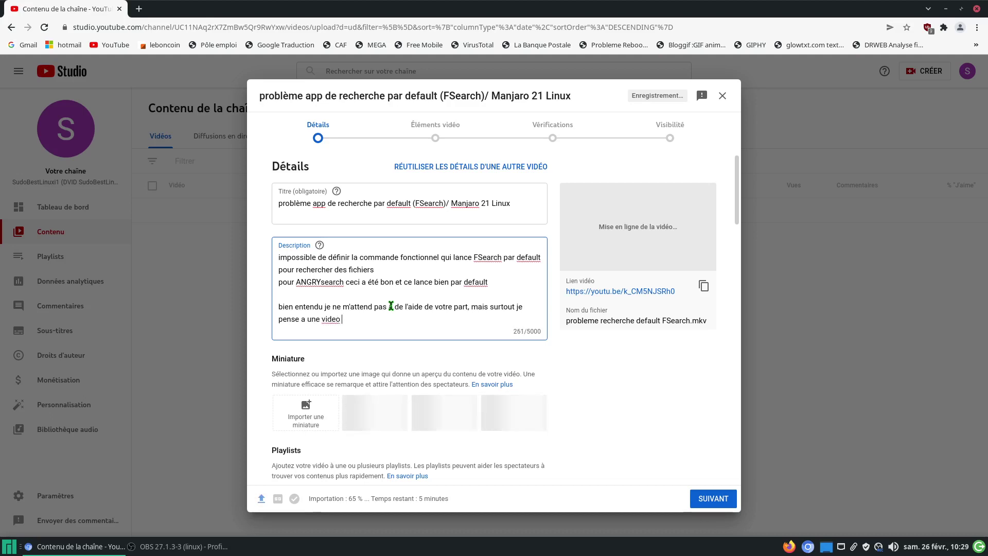
text(ui resous ce probleme)
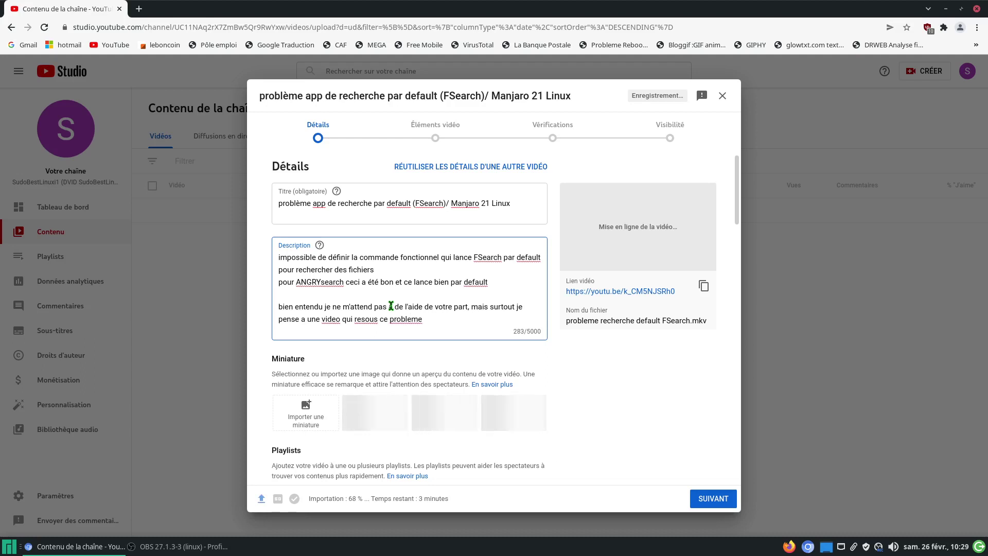
text( afin de)
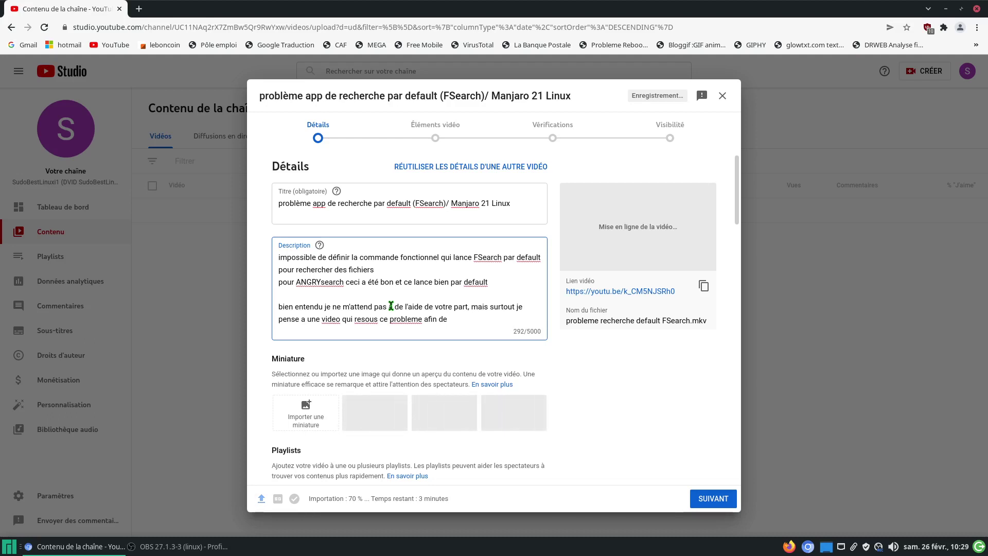
click(378, 316)
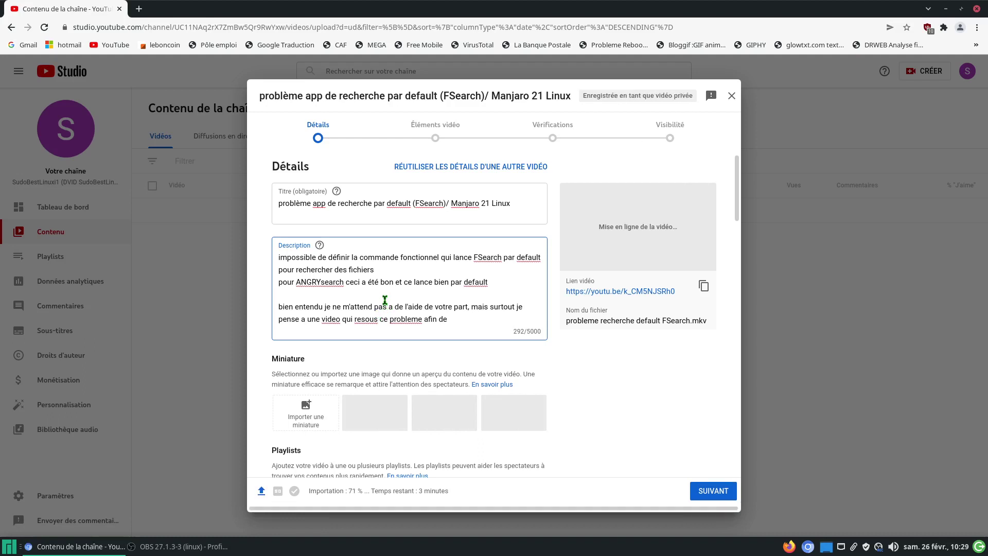
key(BackSpace)
key(BackSpace)
text(d)
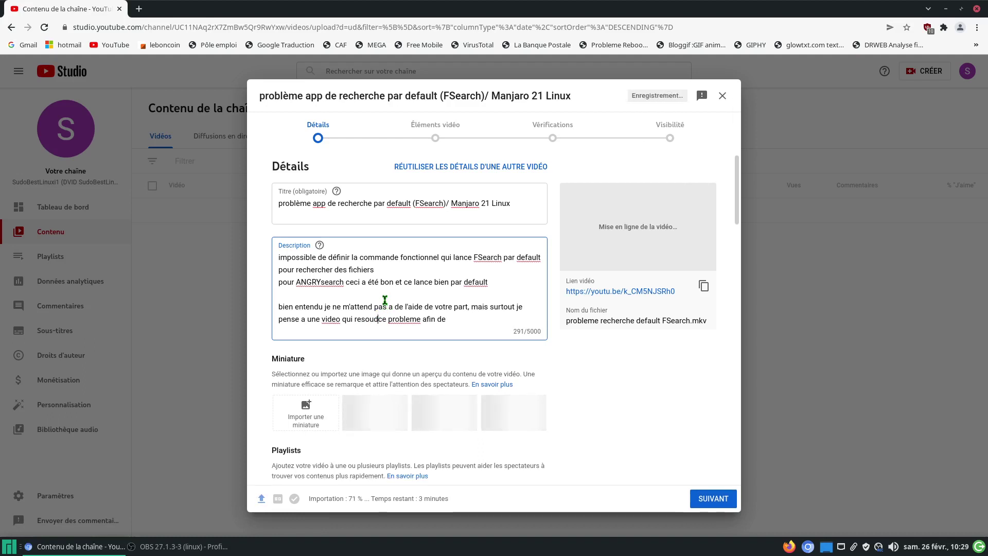
Step: Correct 'video' to 'vidéo' and 'probleme' to 'problème' using spelling suggestions
right_click(369, 322)
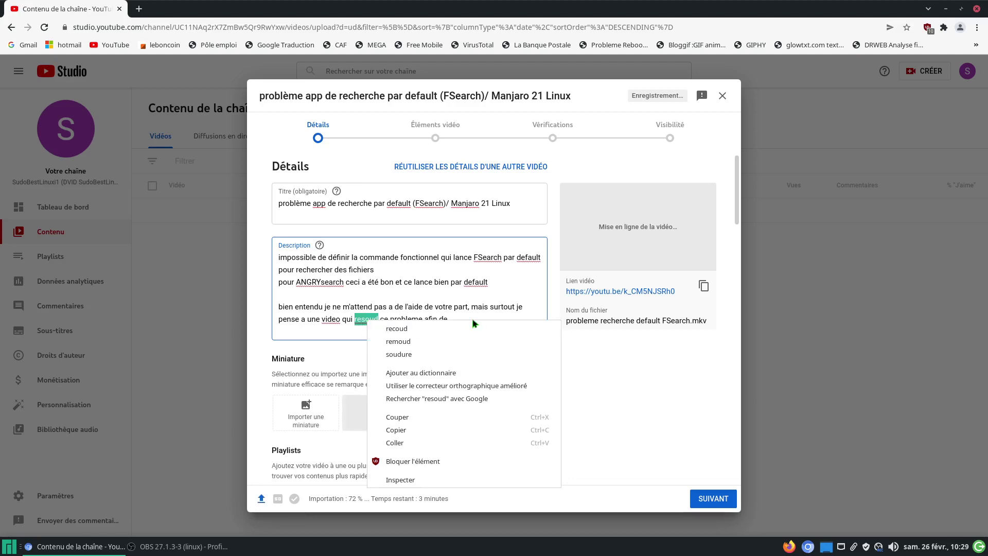
click(358, 338)
key(ctrl+a)
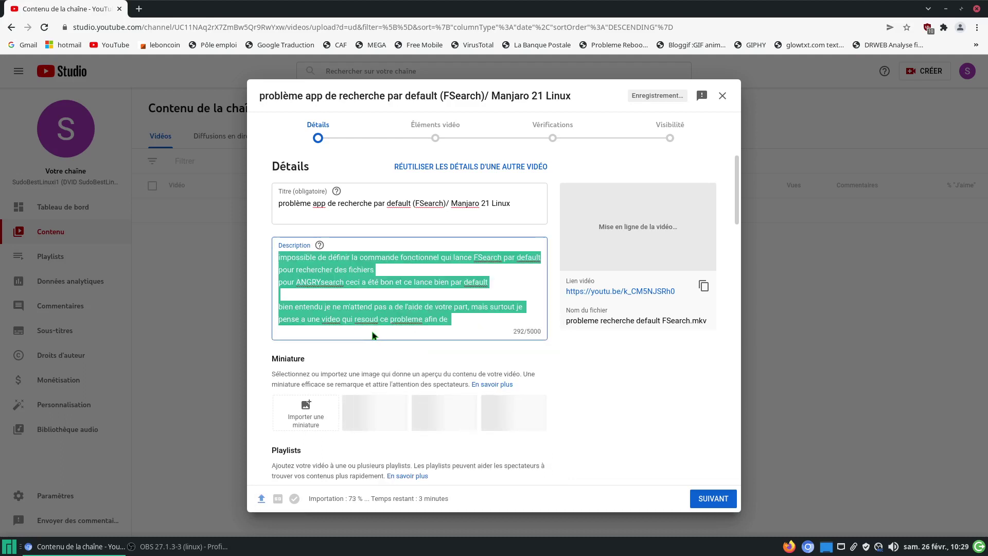
click(468, 320)
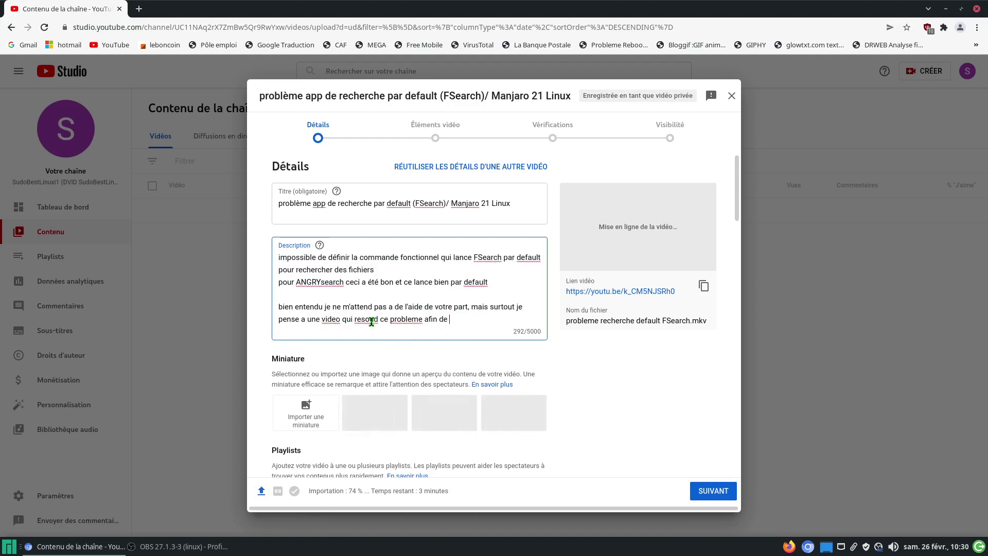
right_click(331, 320)
click(398, 334)
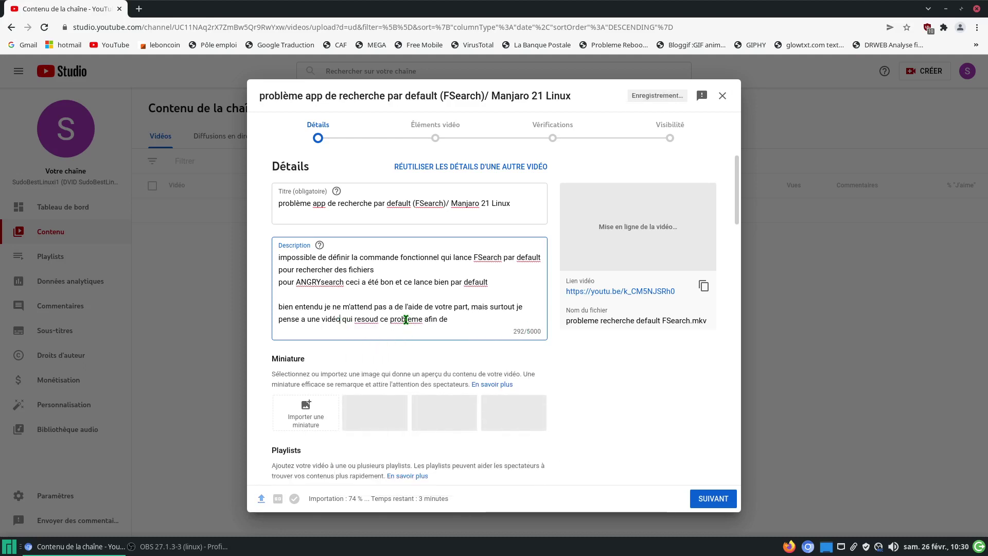
right_click(406, 319)
click(416, 326)
Step: Retype the ending of 'resoud' so the line reads 'qui resoud ce problème afin de'
click(380, 320)
key(BackSpace)
key(BackSpace)
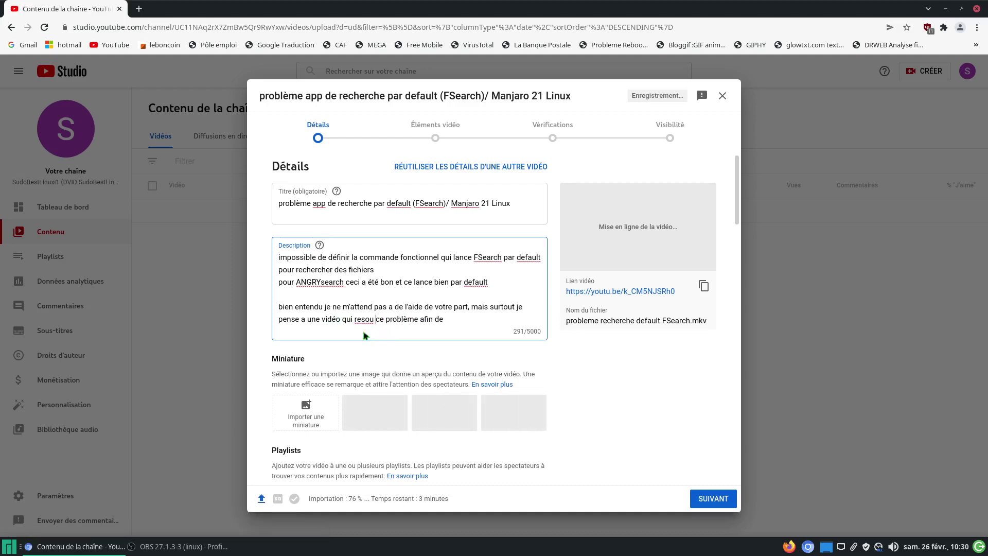
right_click(363, 320)
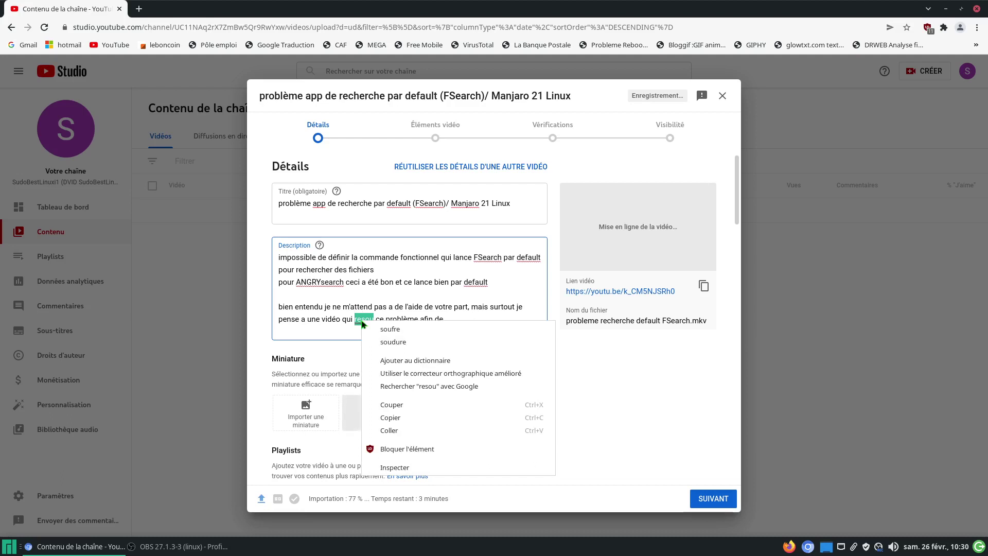
key(Escape)
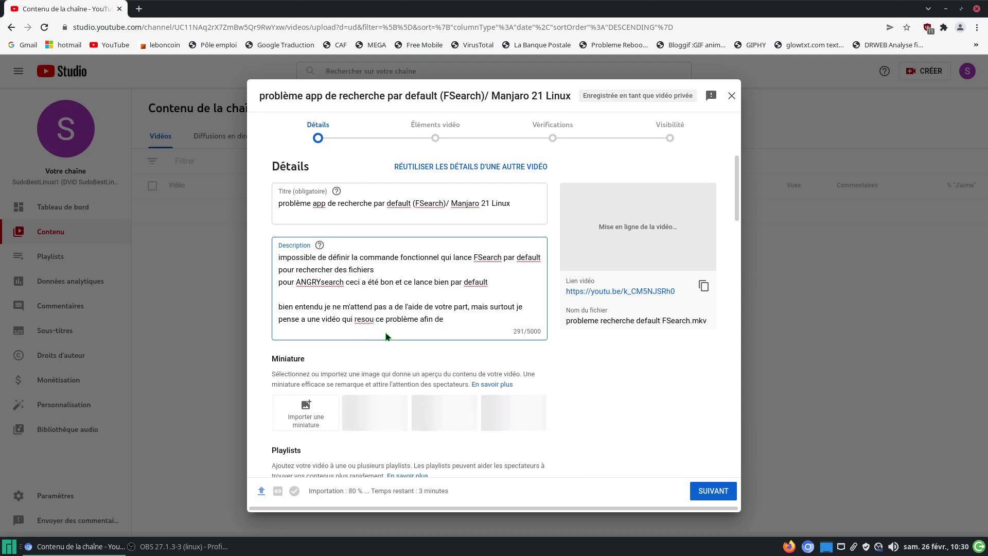
text(d)
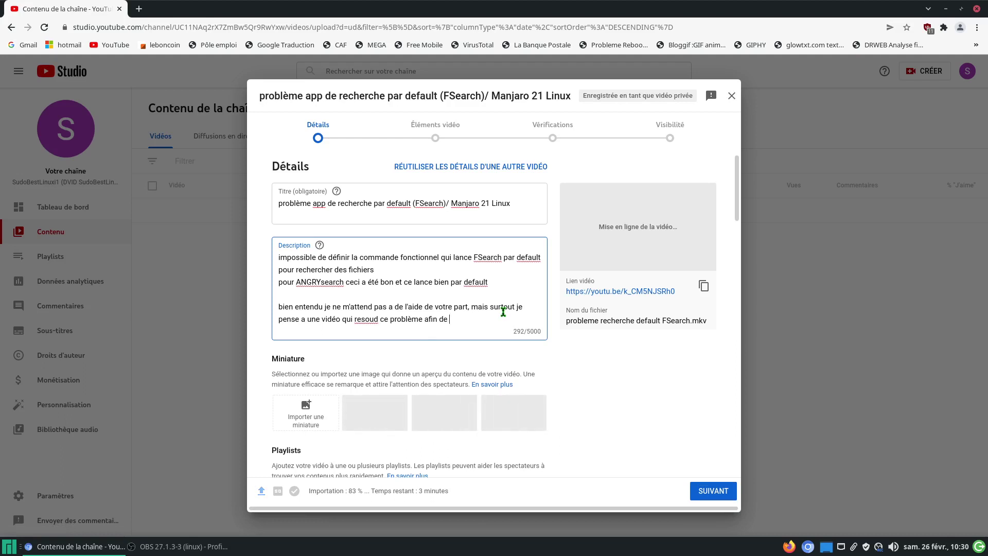
Step: Add 'vous faire passer pour des Best-sudo2Linux ( vous voyer de qui je parle n'est ce pas ? ?'
text(vous faire p)
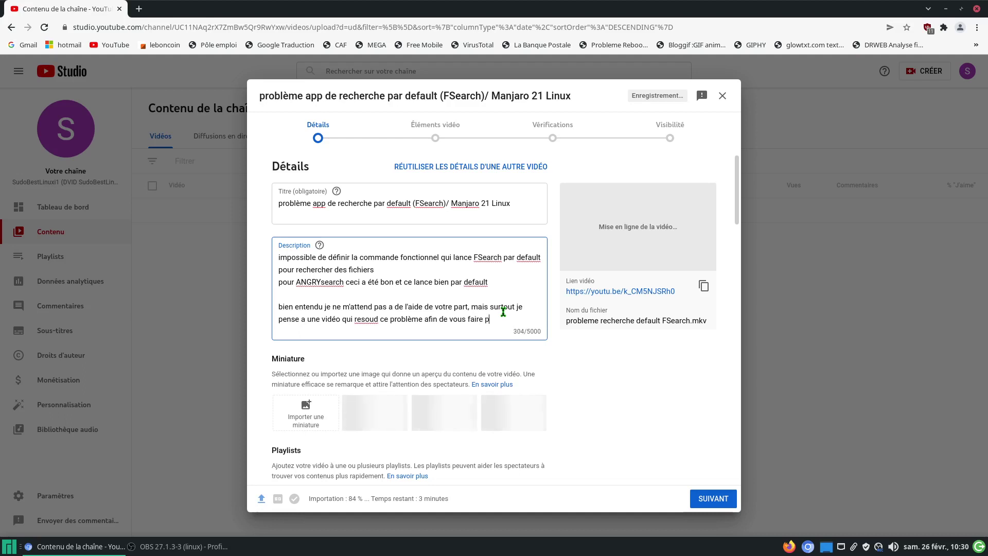
text(asser )
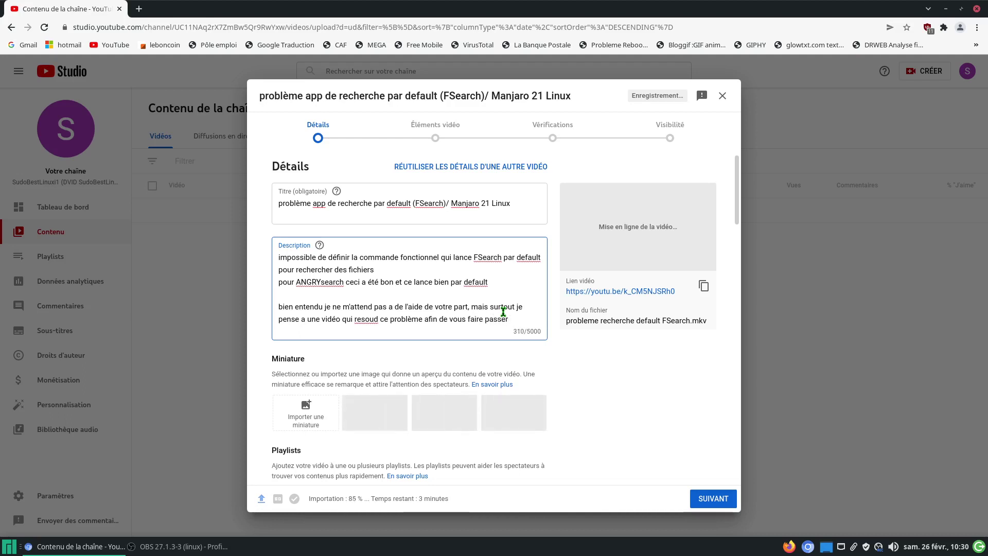
text(pour des )
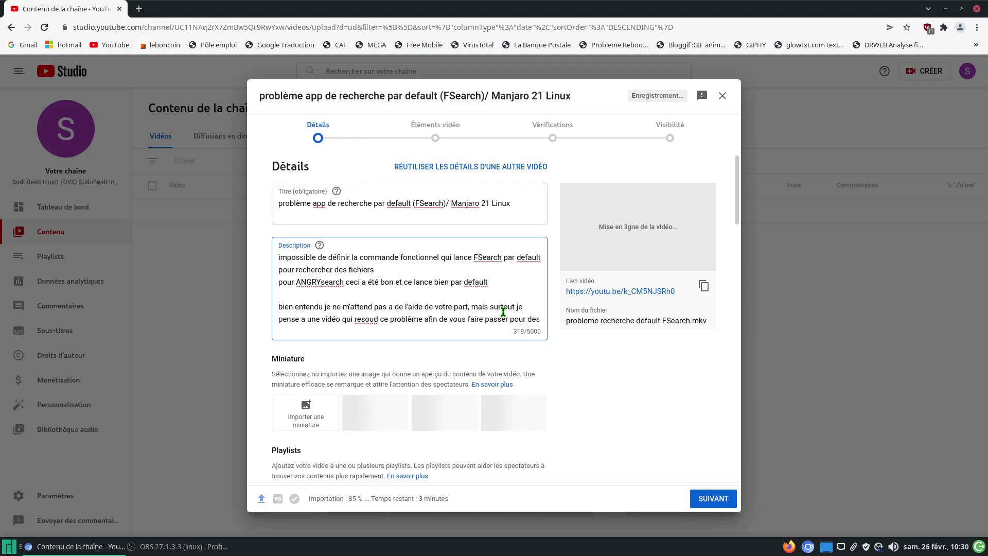
text(B)
text(t)
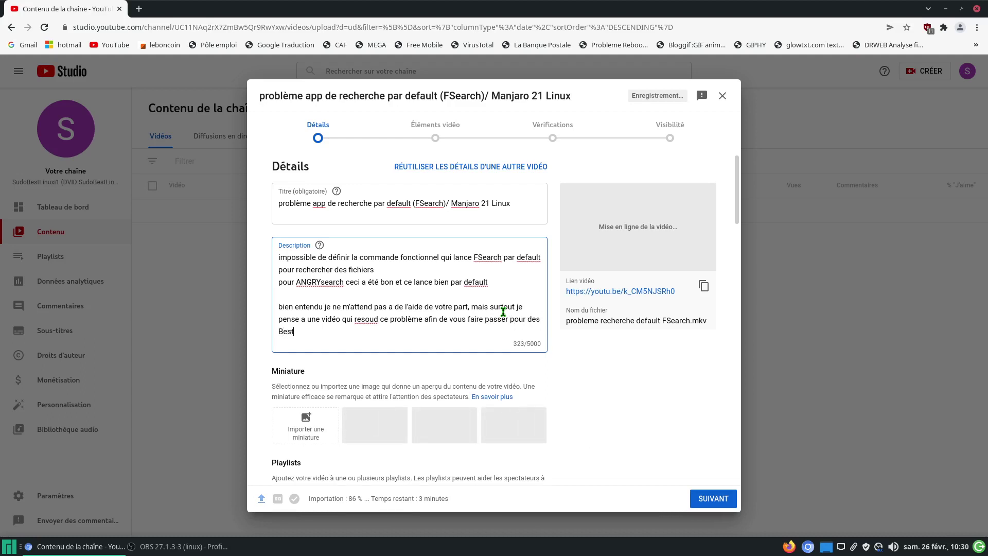
text(-SUDO)
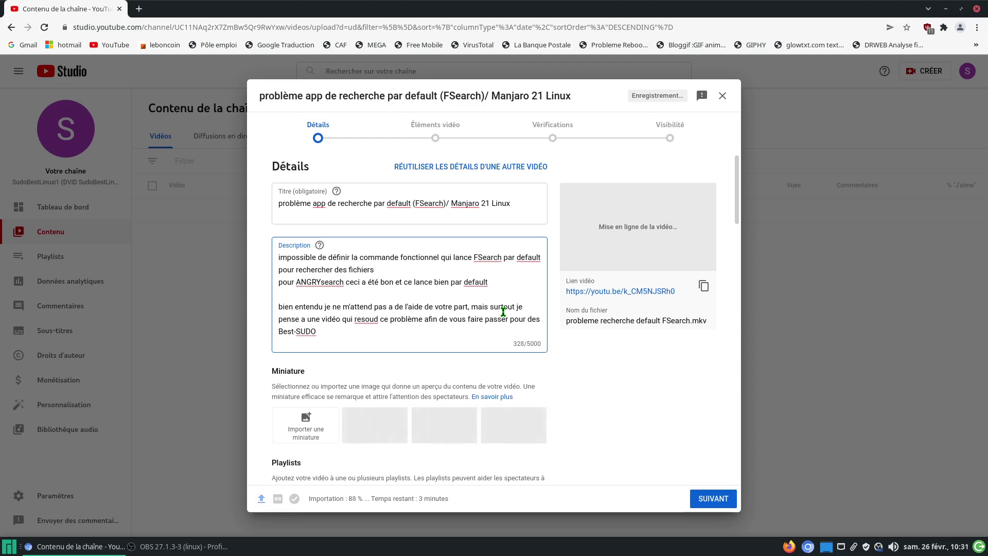
key(BackSpace)
key(BackSpace)
key(BackSpace)
key(BackSpace)
text(-s)
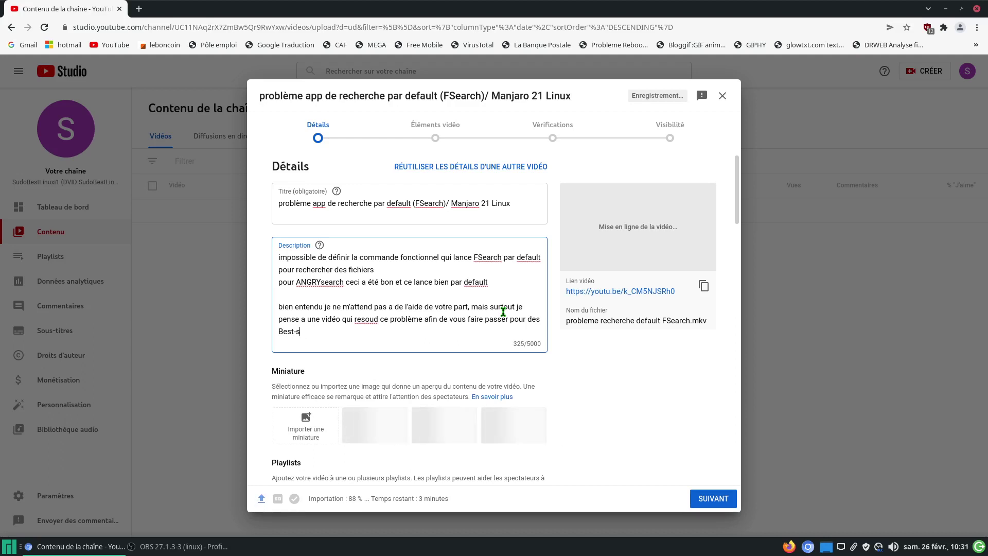
text(udo)
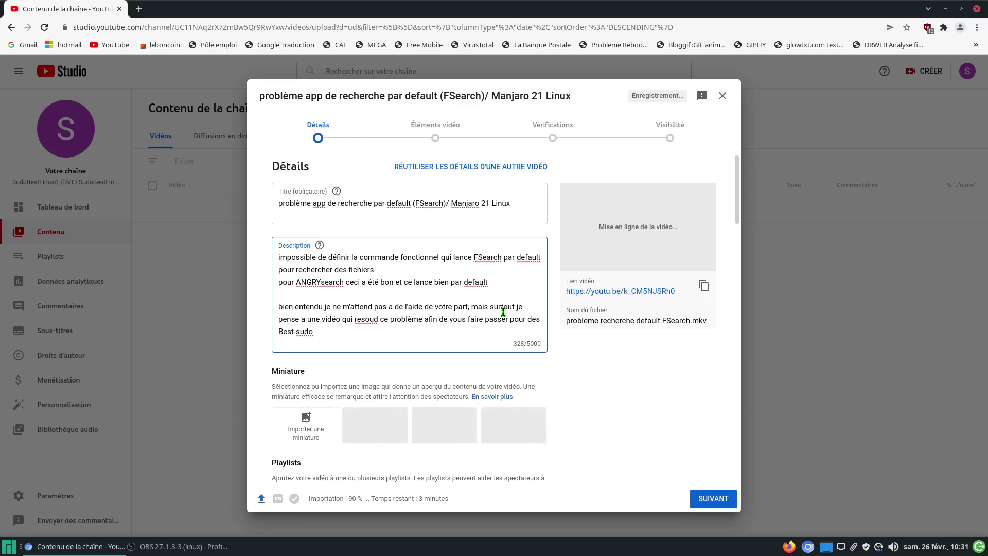
text(2)
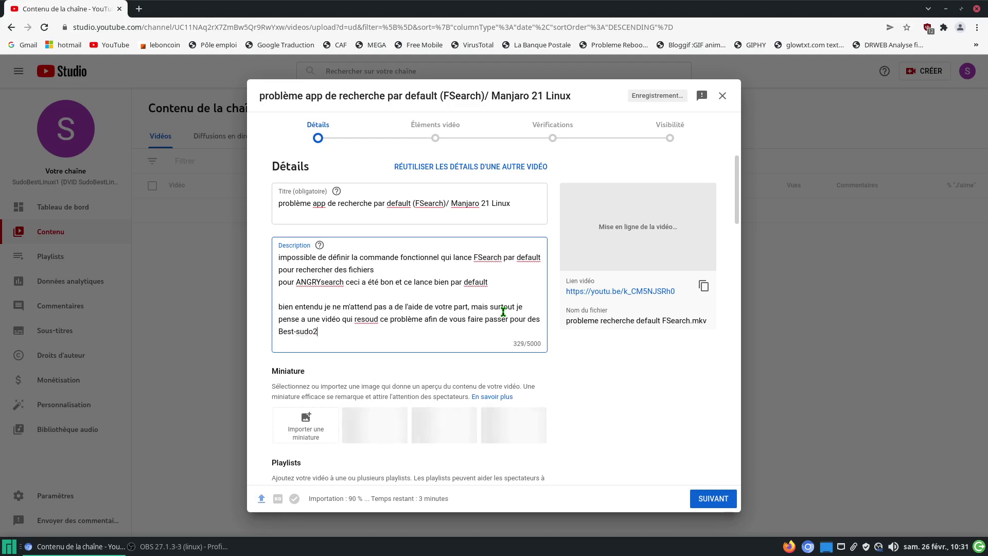
text(Linux)
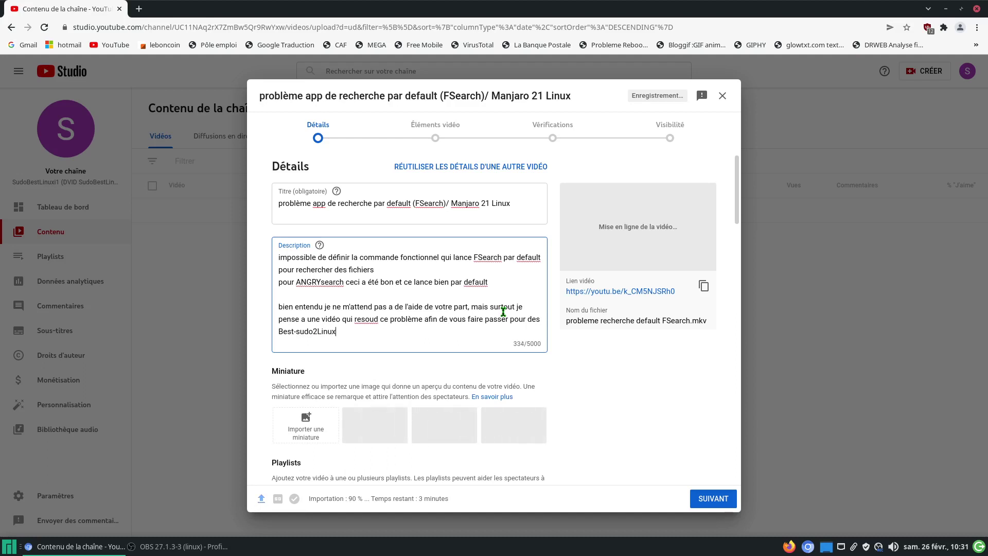
text(  ( v)
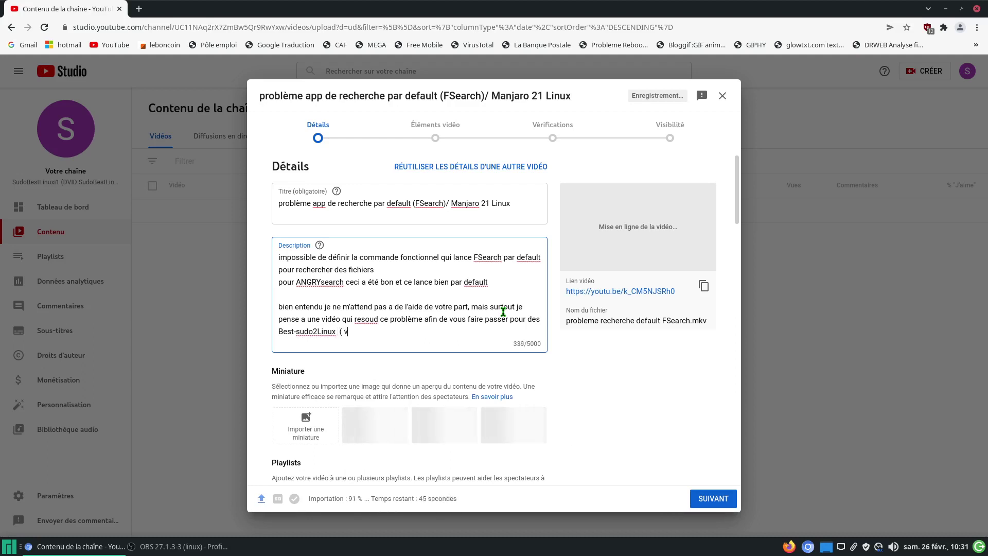
text(oyer de qui je )
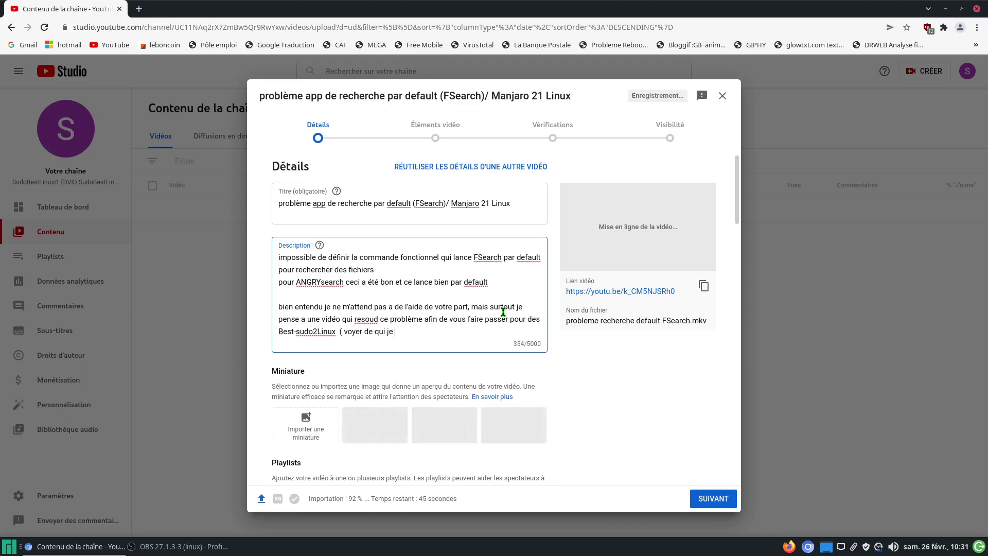
text(parle)
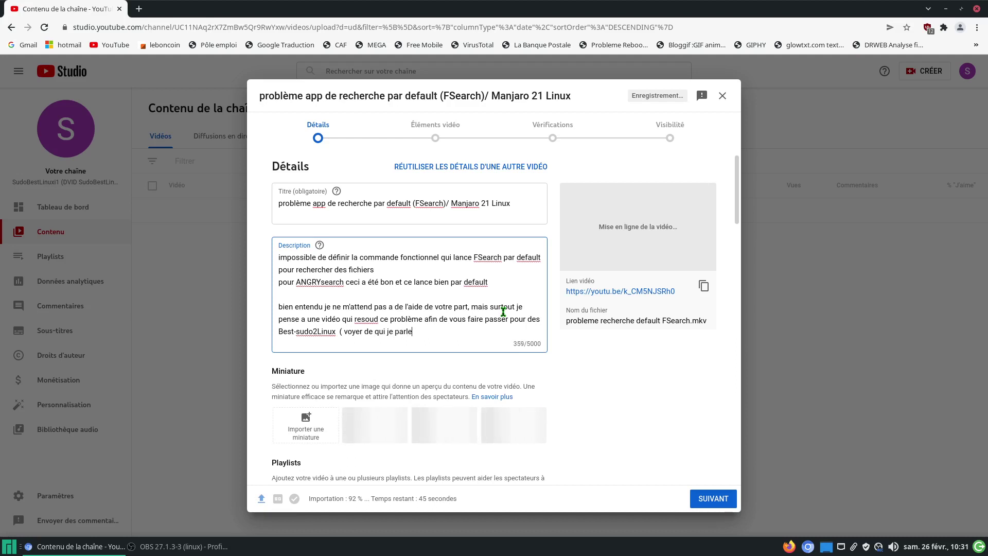
text( n'est ce pas ? )
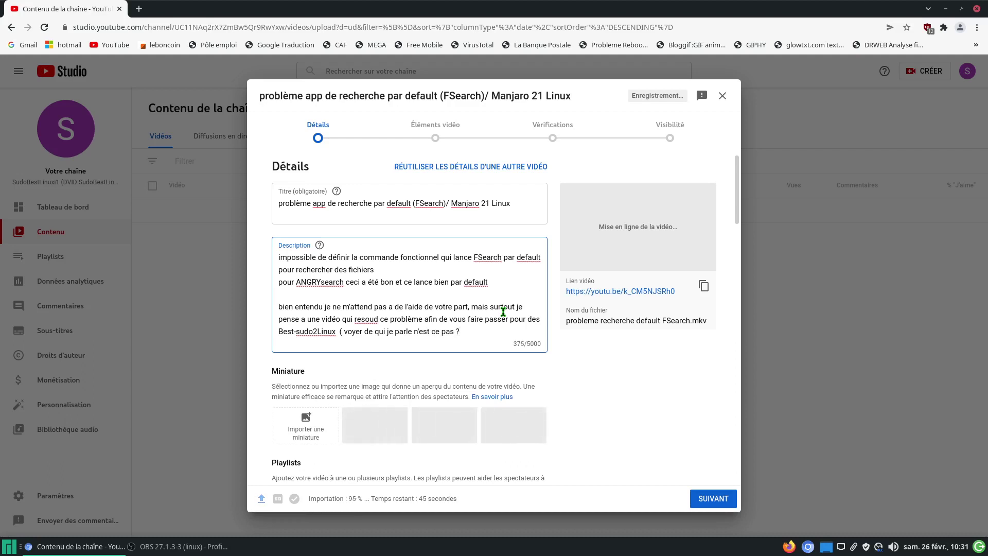
text(?)
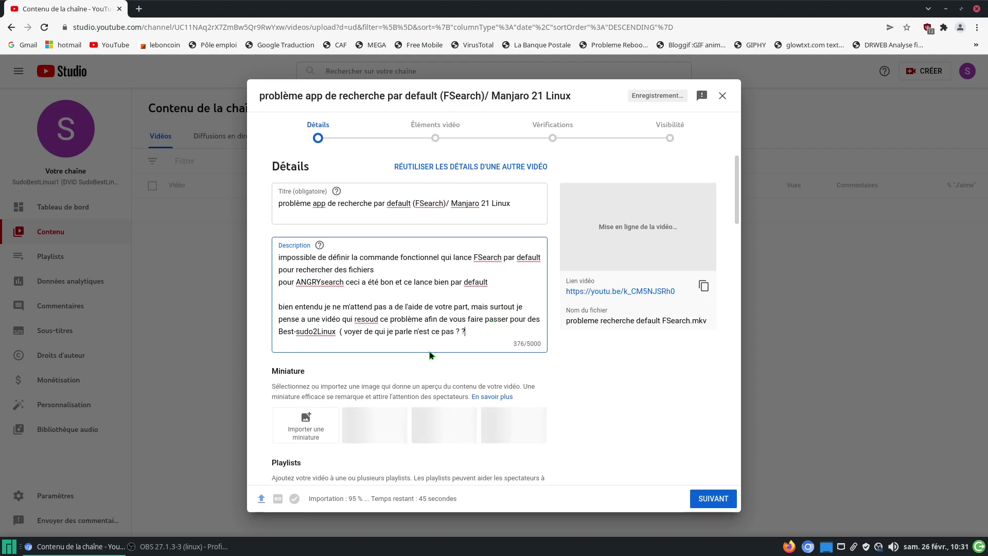
click(356, 329)
text(us vo)
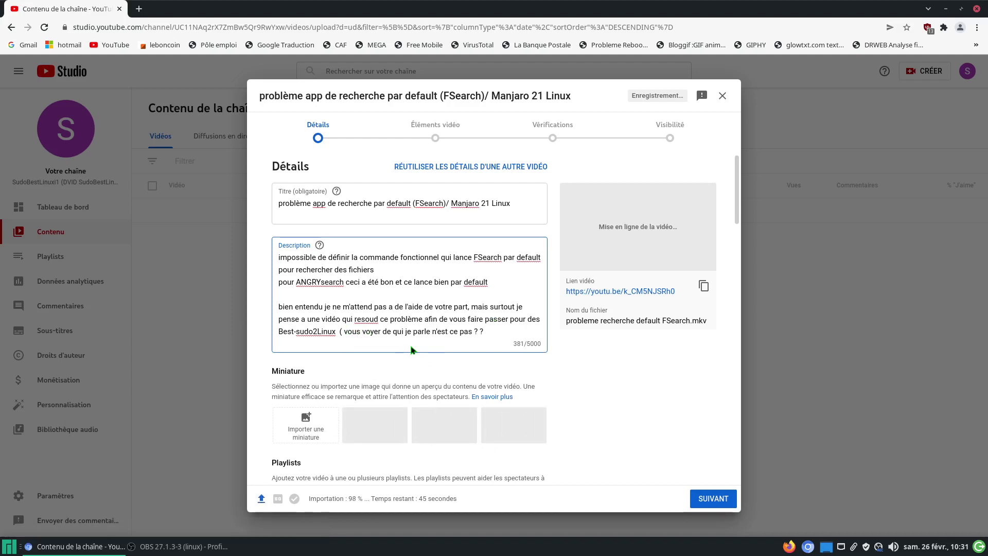
Step: Add a final line 'mais bon pas grave ça aide quand même', correcting 'meme' to 'même'
click(499, 331)
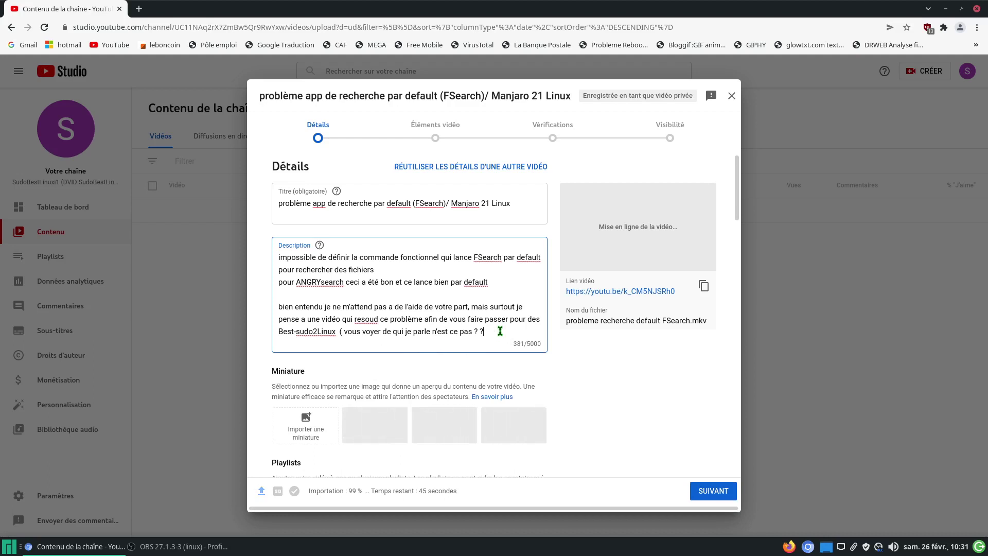
key(Return)
text(m)
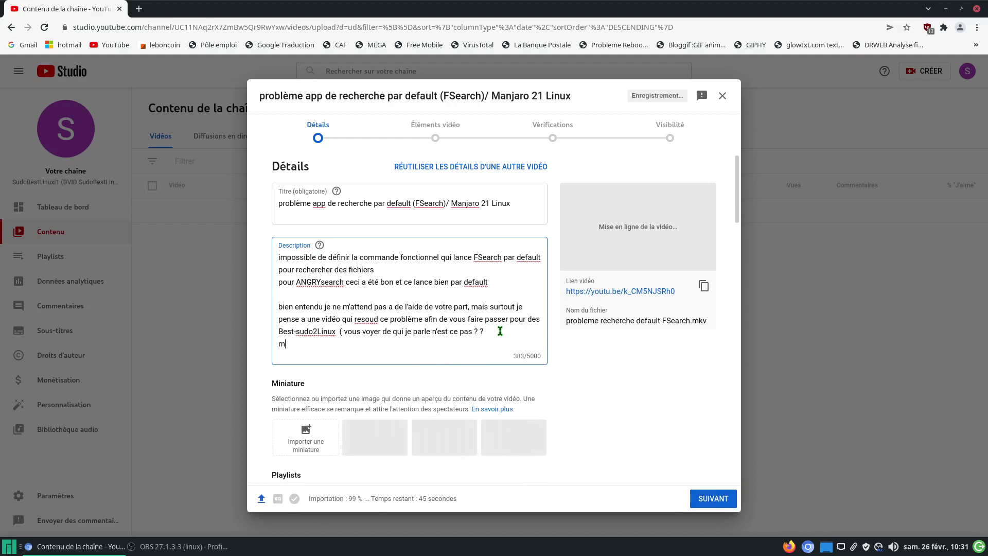
text(ais bon )
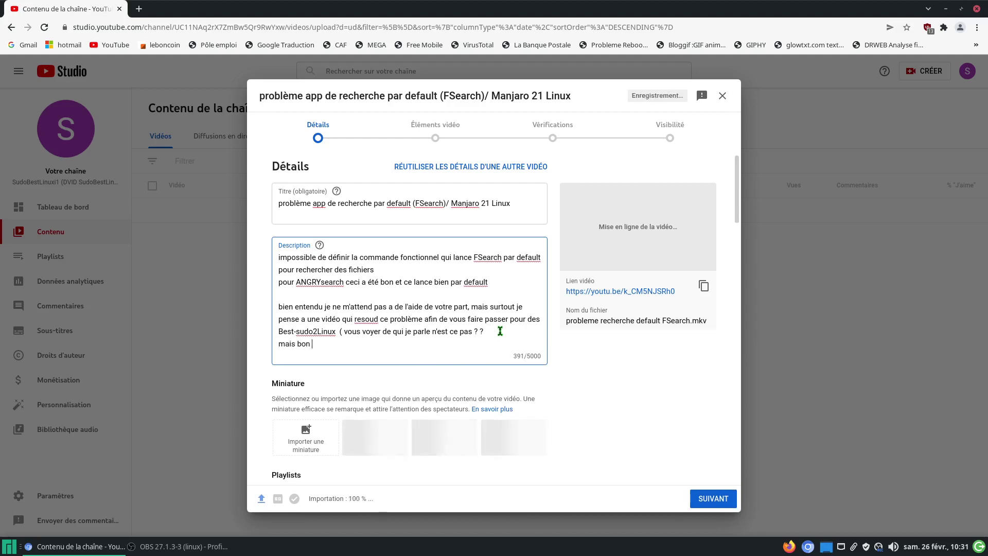
text(pas gr)
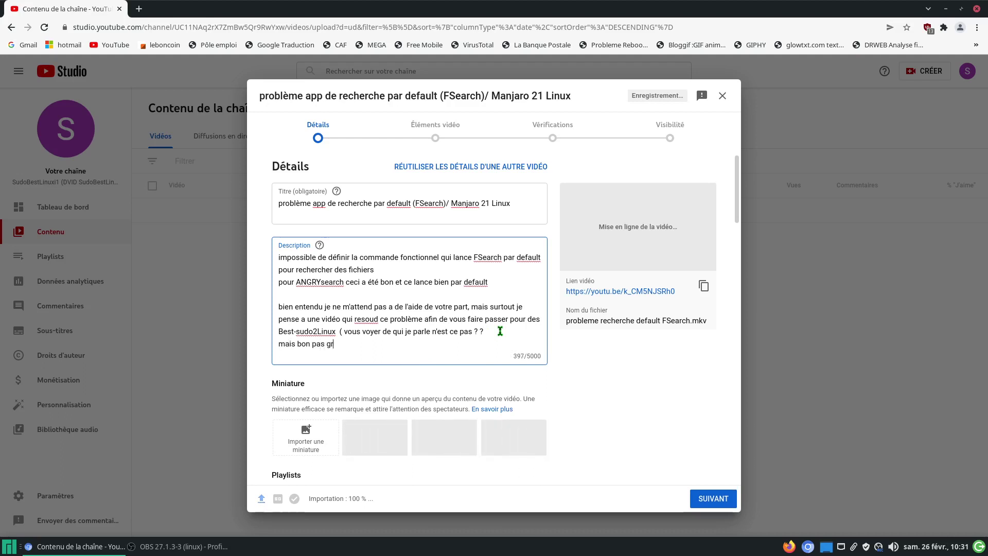
text(ave)
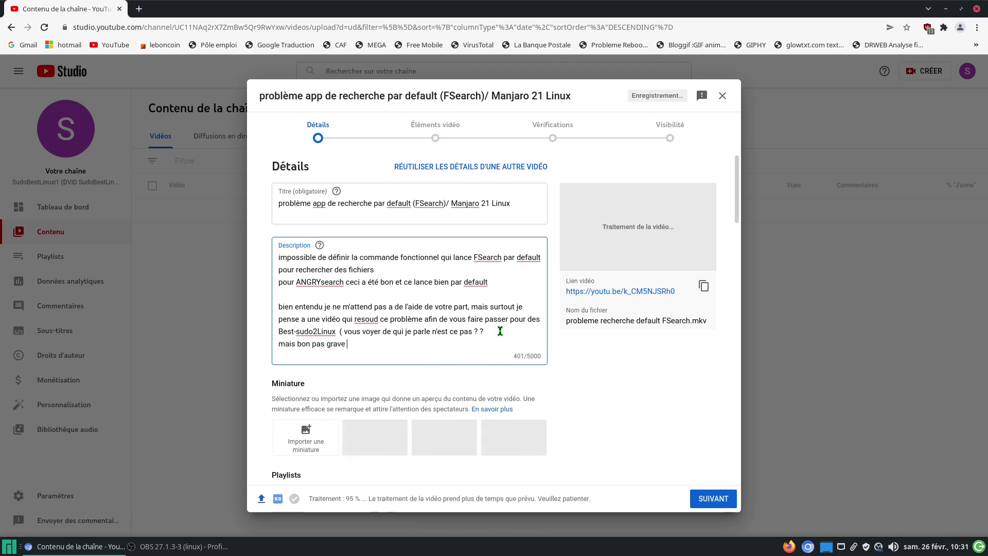
text( ç)
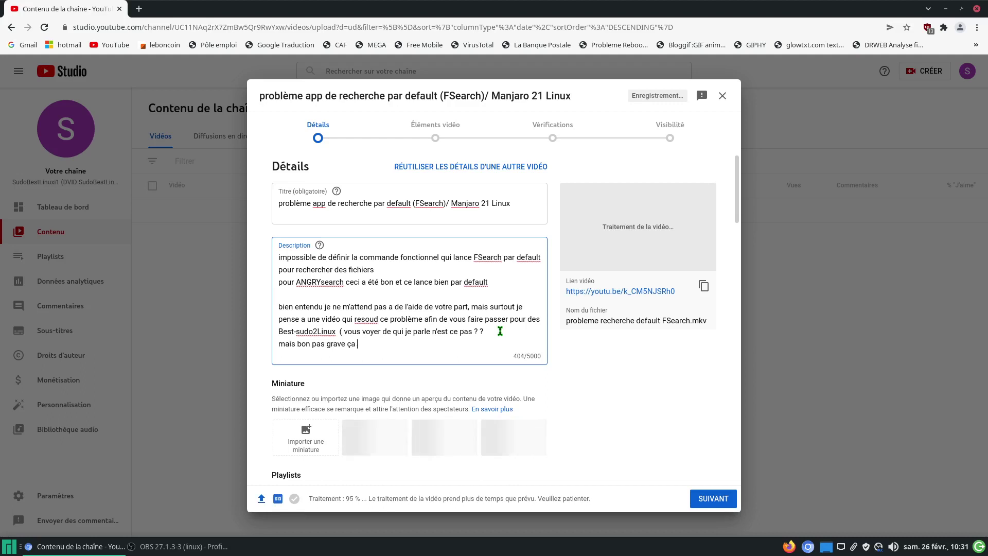
text(a aide )
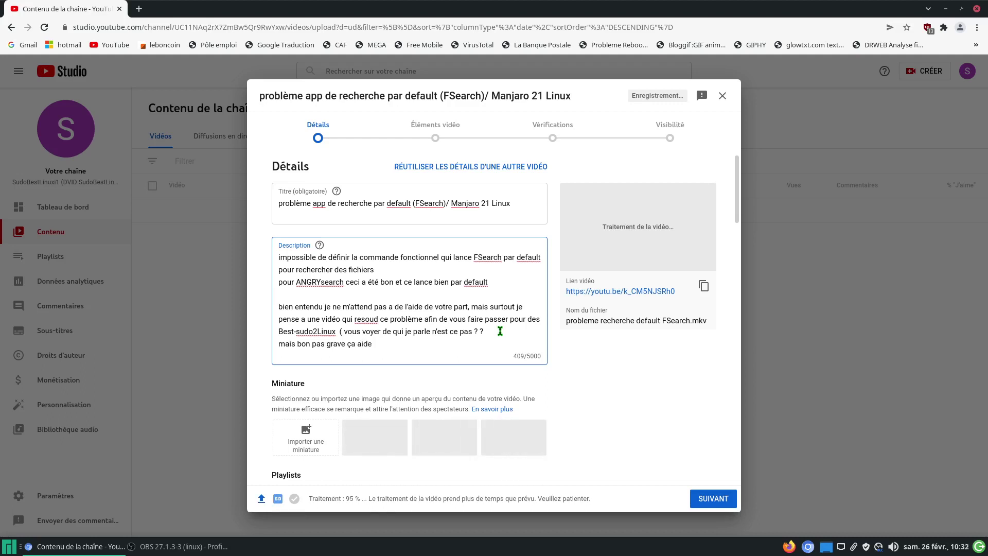
text(qua)
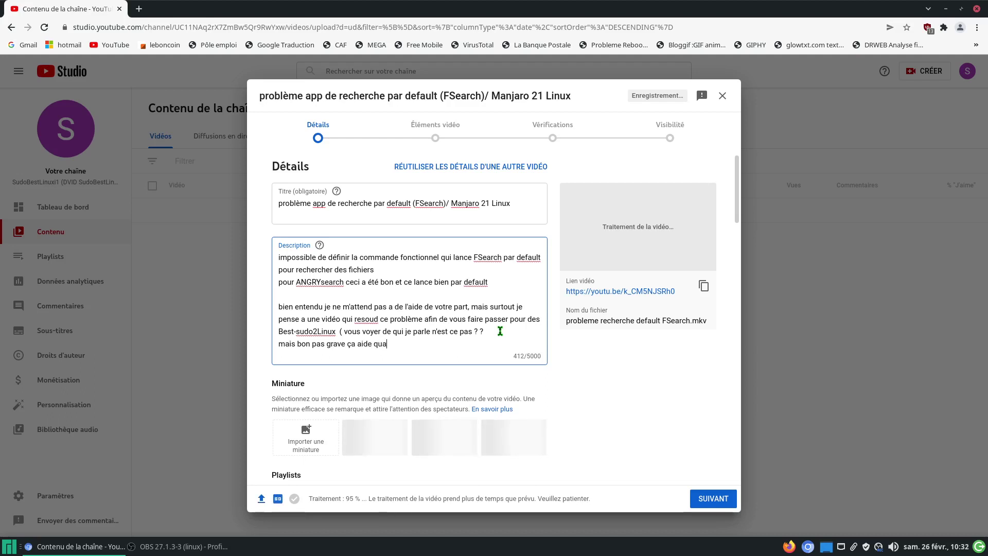
text(nd meme)
right_click(405, 346)
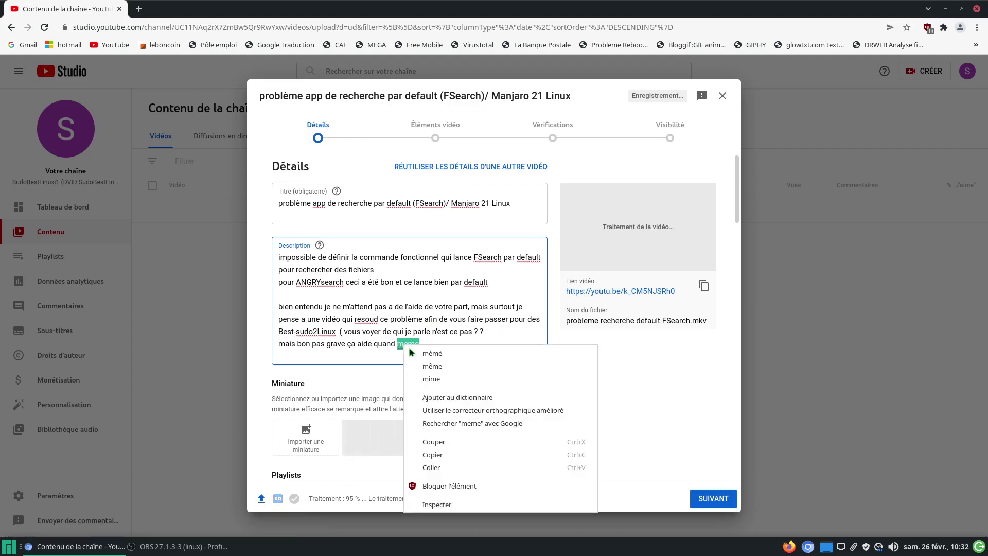
click(431, 370)
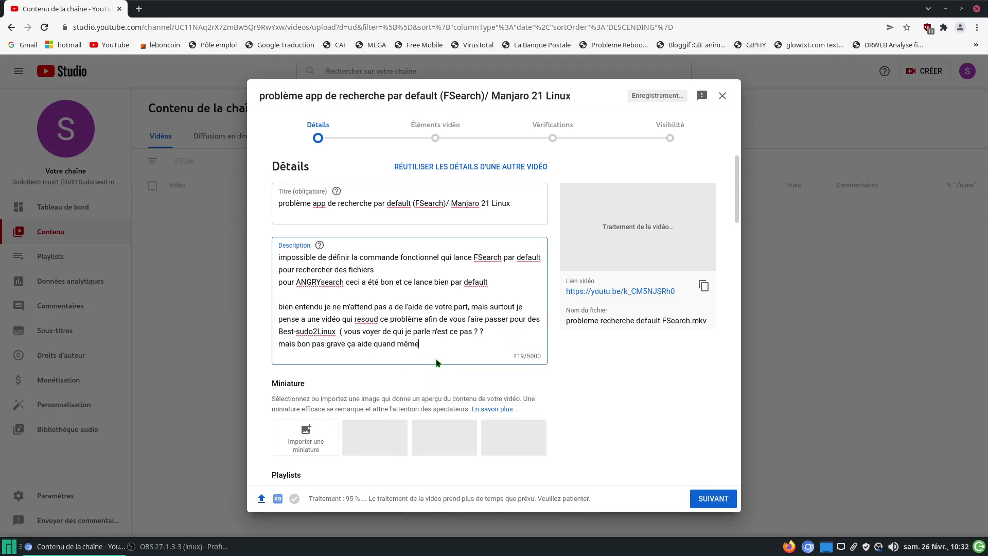
Step: Back in Details, sort comments by 'Les plus récents', then advance to Éléments vidéo
click(707, 500)
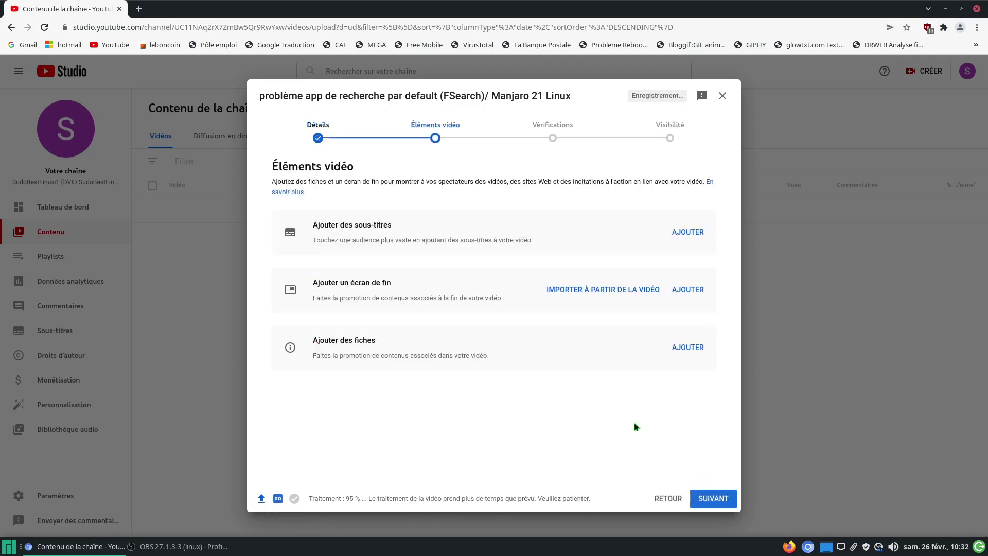
click(669, 498)
scroll(601, 377, down, 5)
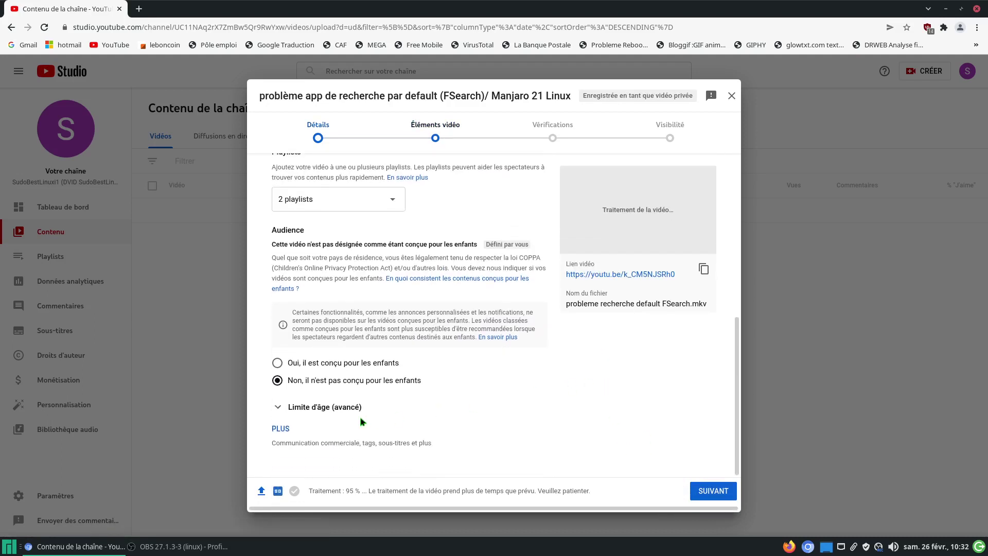
click(282, 430)
scroll(460, 415, down, 4)
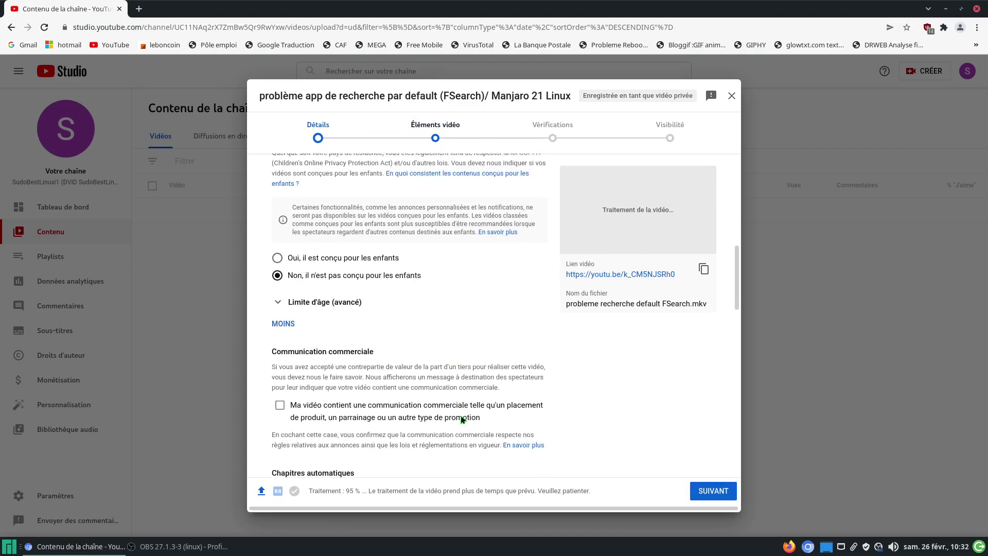
scroll(461, 415, down, 6)
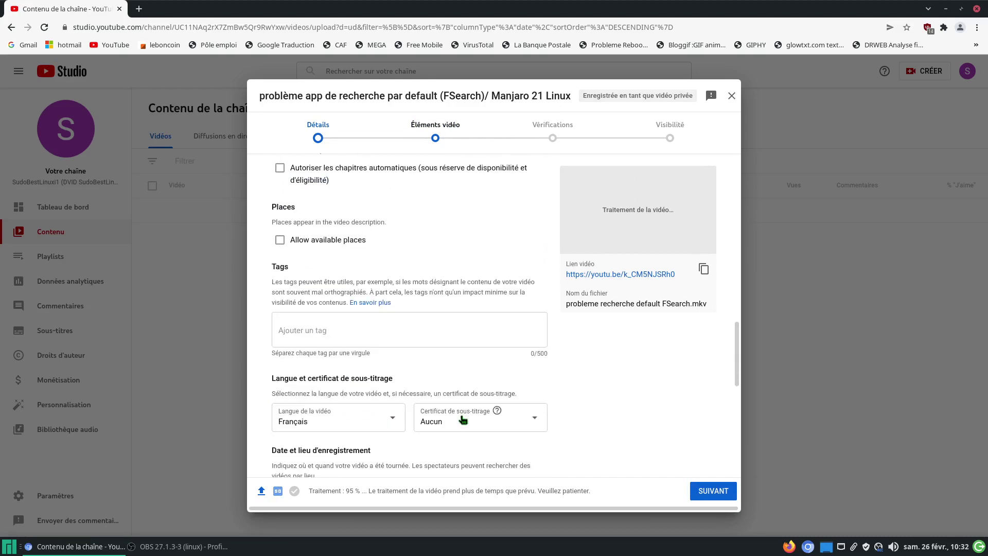
scroll(463, 419, down, 6)
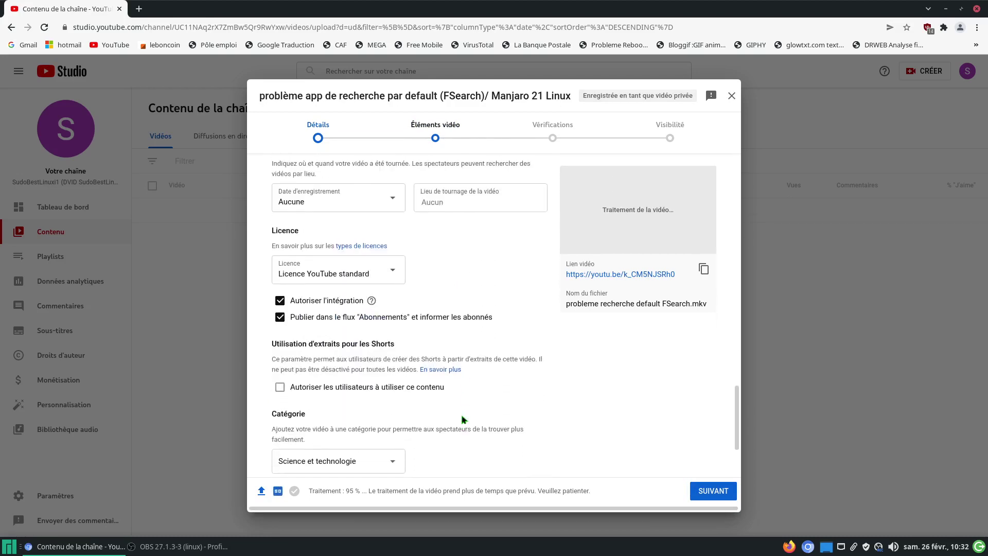
click(462, 419)
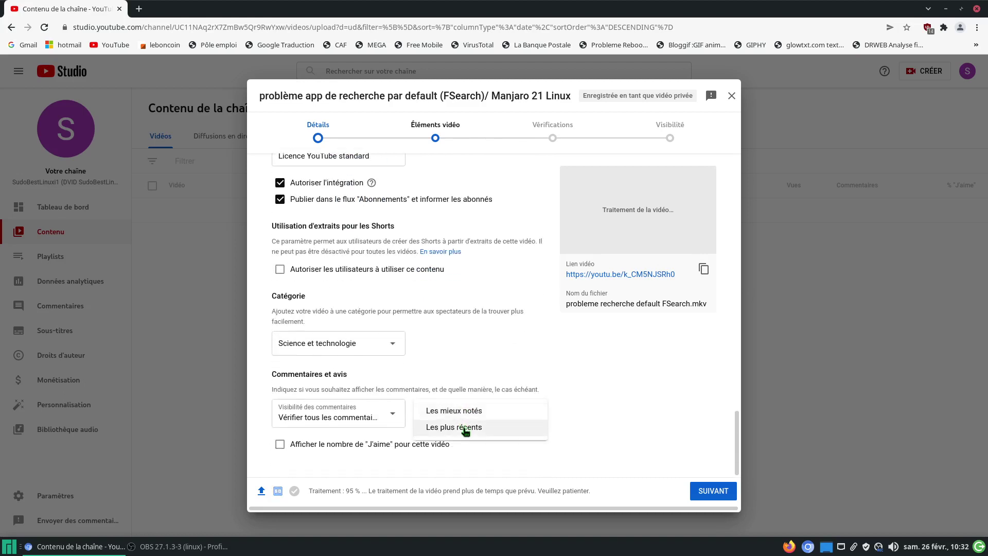
click(470, 431)
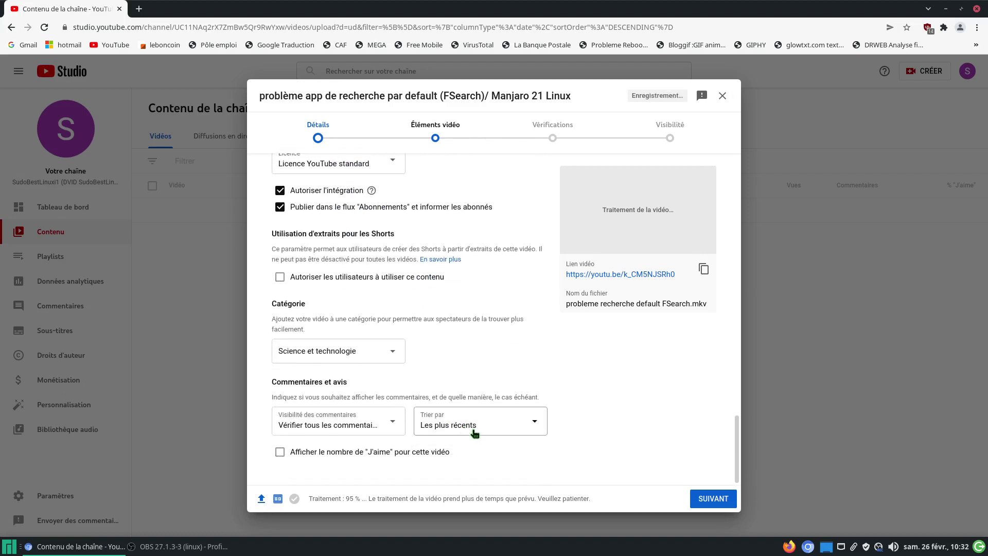
click(705, 502)
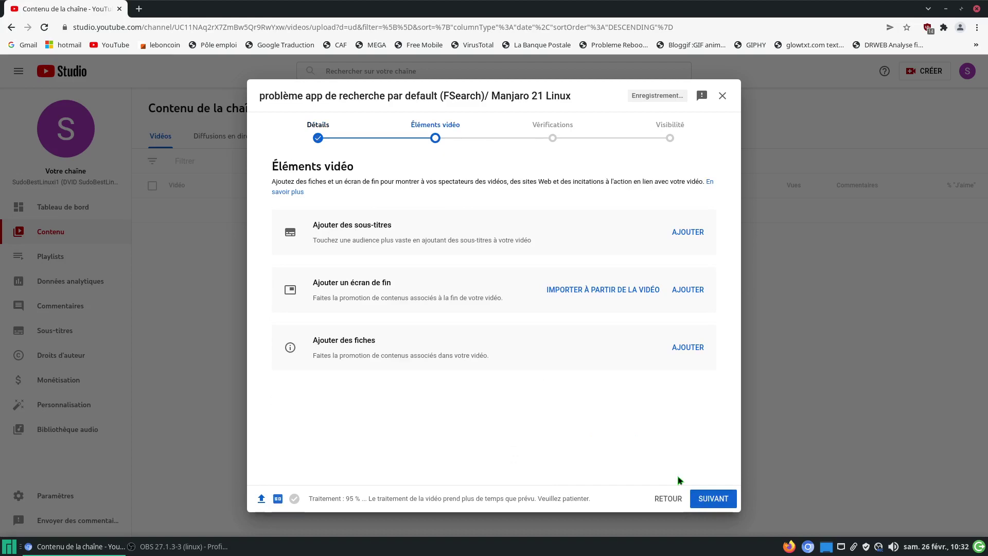
Step: Advance through Vérifications to Visibilité with Publique selected, then bring up the OBS window
click(714, 500)
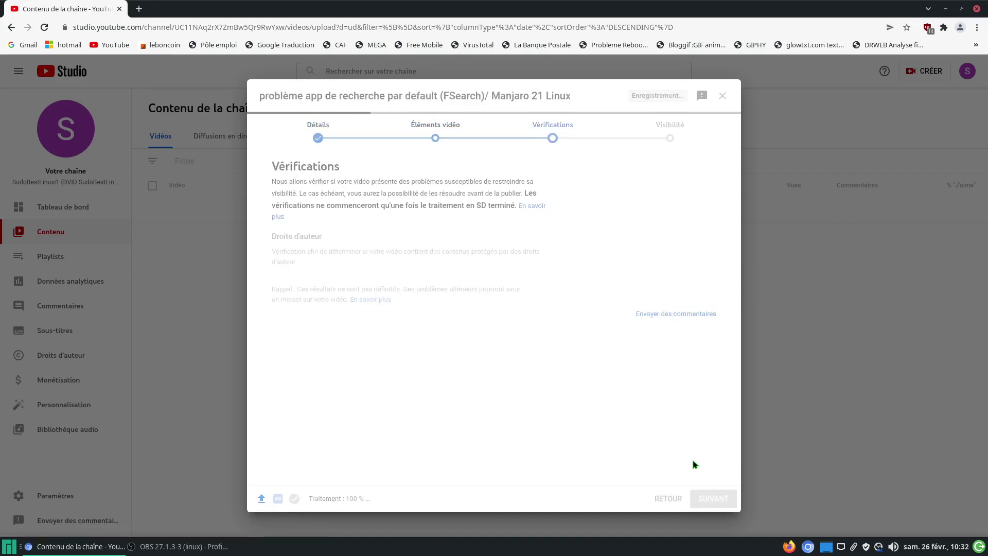
click(706, 493)
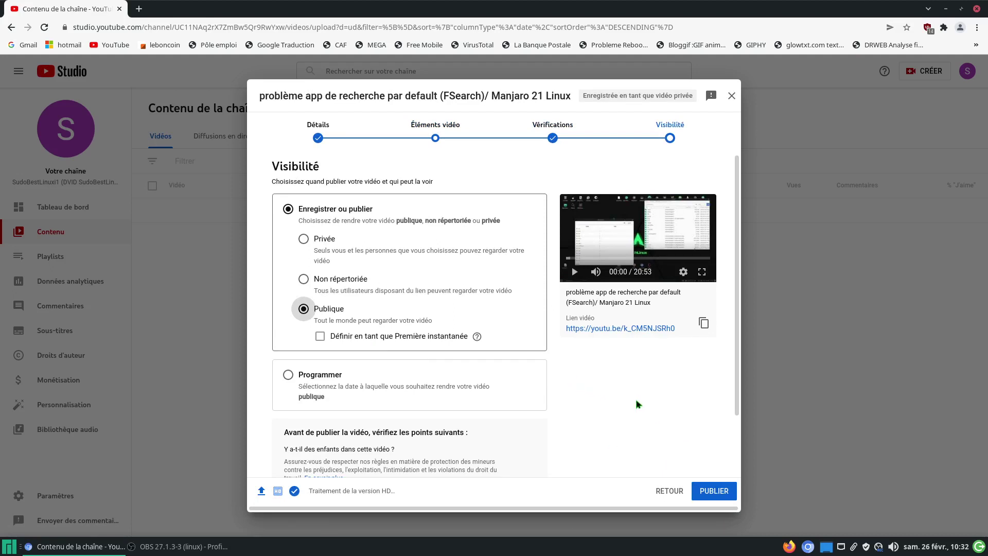
scroll(655, 406, down, 2)
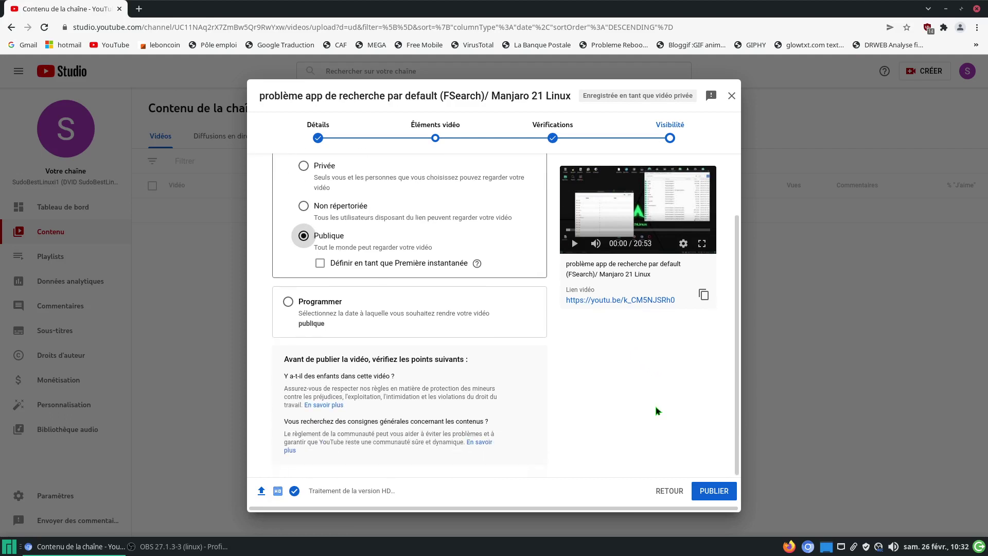
scroll(655, 410, up, 2)
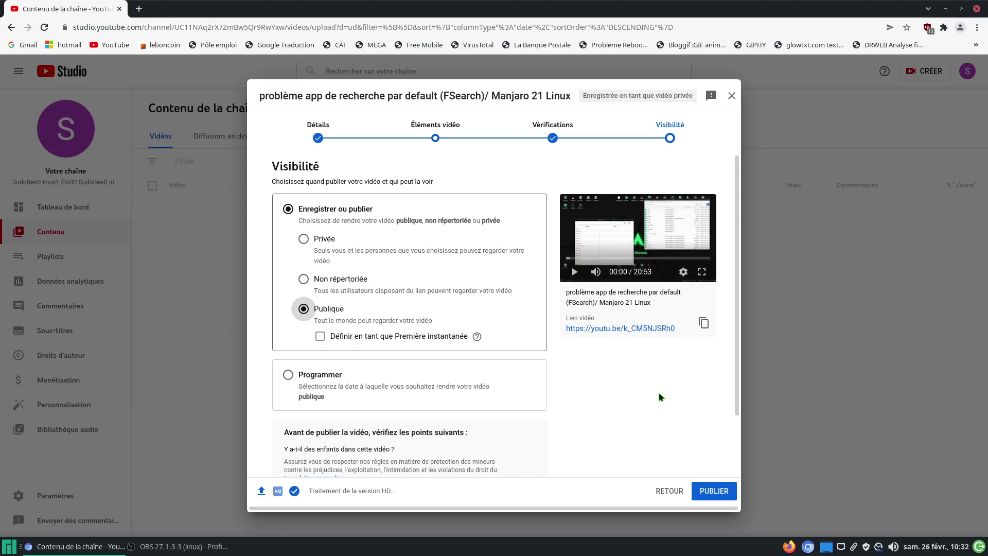
click(238, 551)
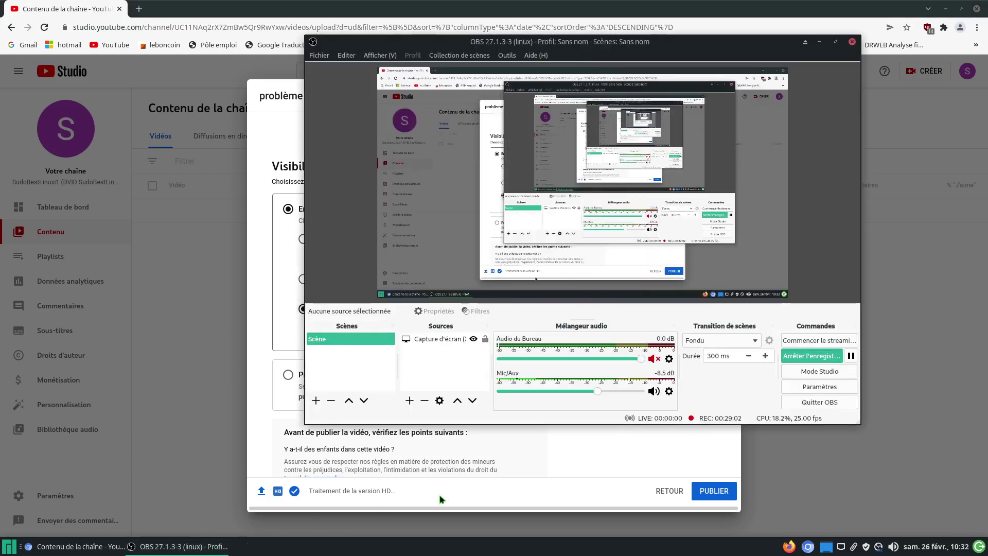